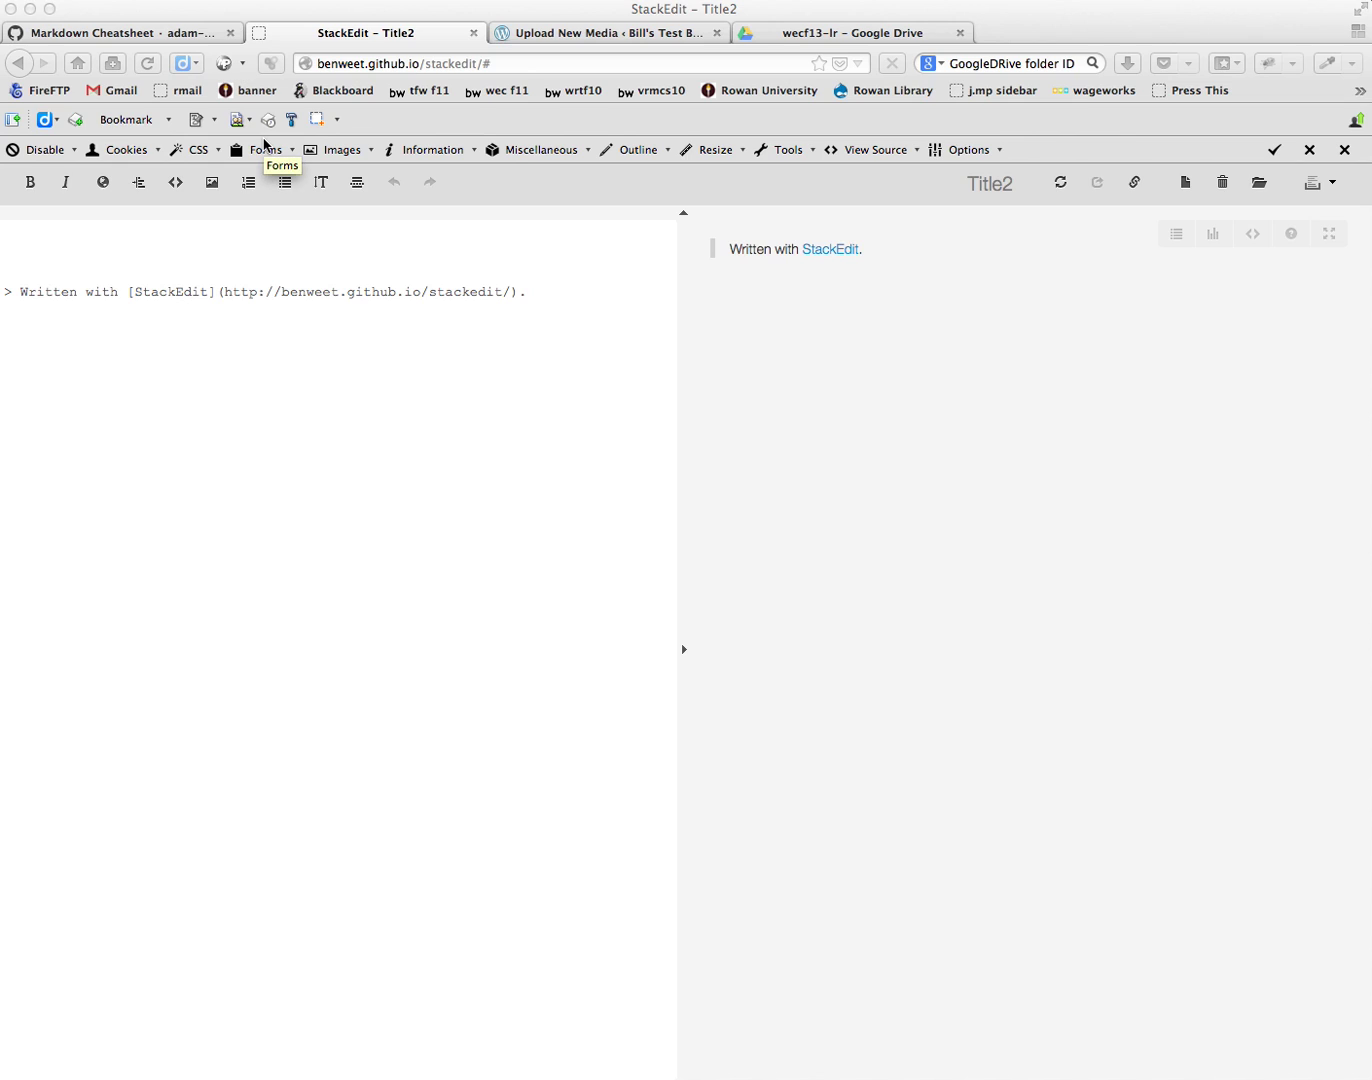
Step: Look over the Markdown Cheatsheet, the WordPress media upload page and the wecf13-lr Google Drive folder
left_click(88, 40)
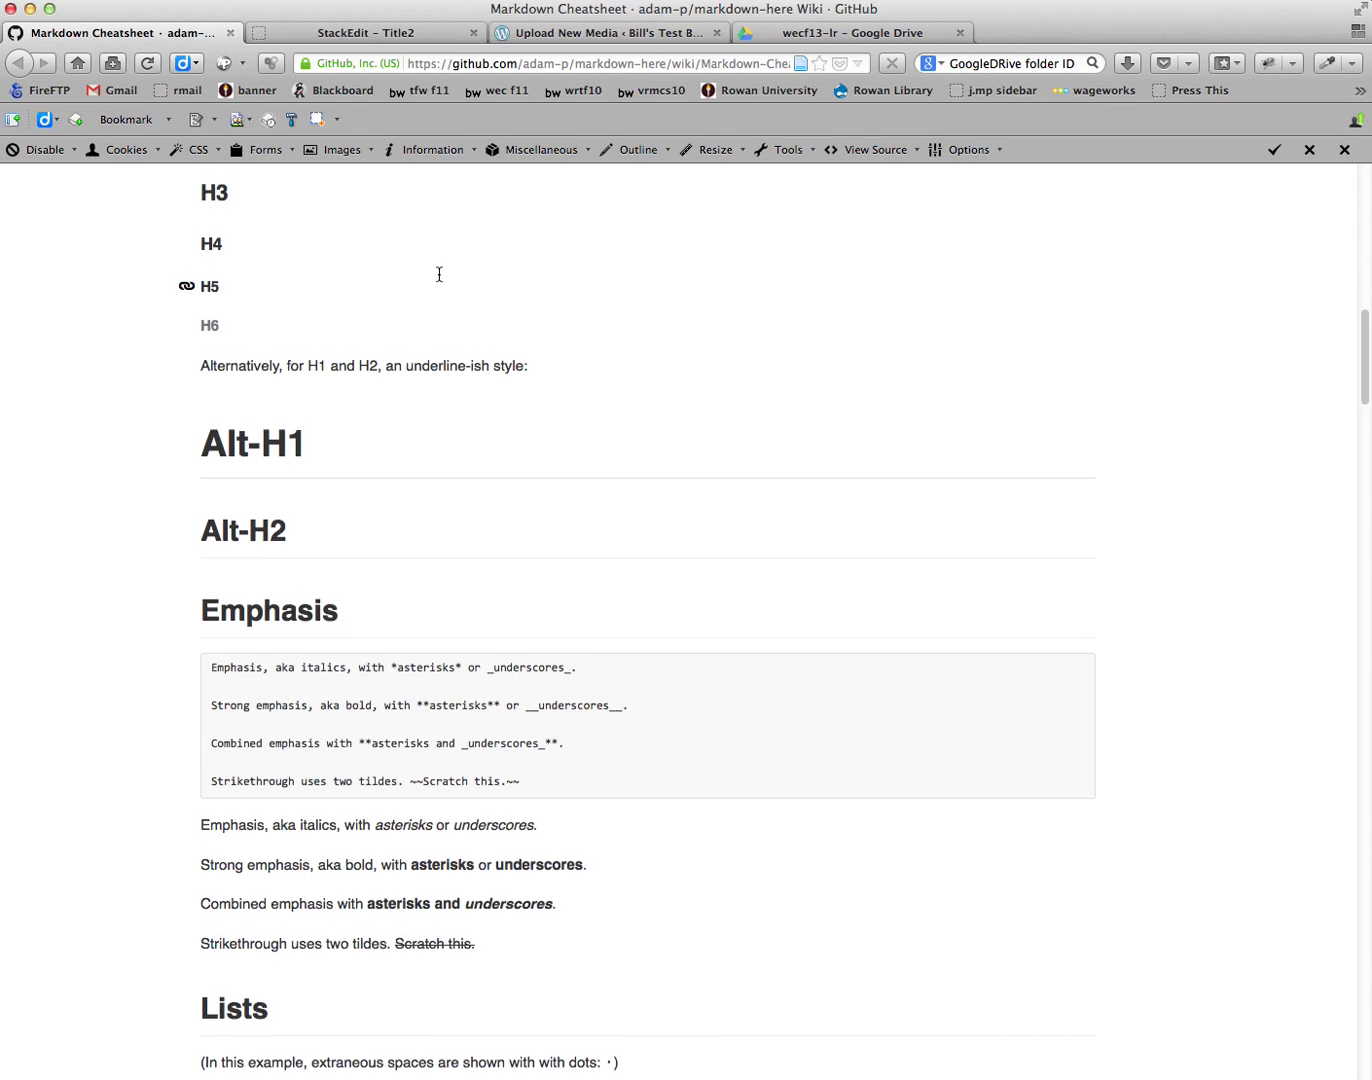
scroll(435, 300, "up", 5)
scroll(431, 338, "up", 10)
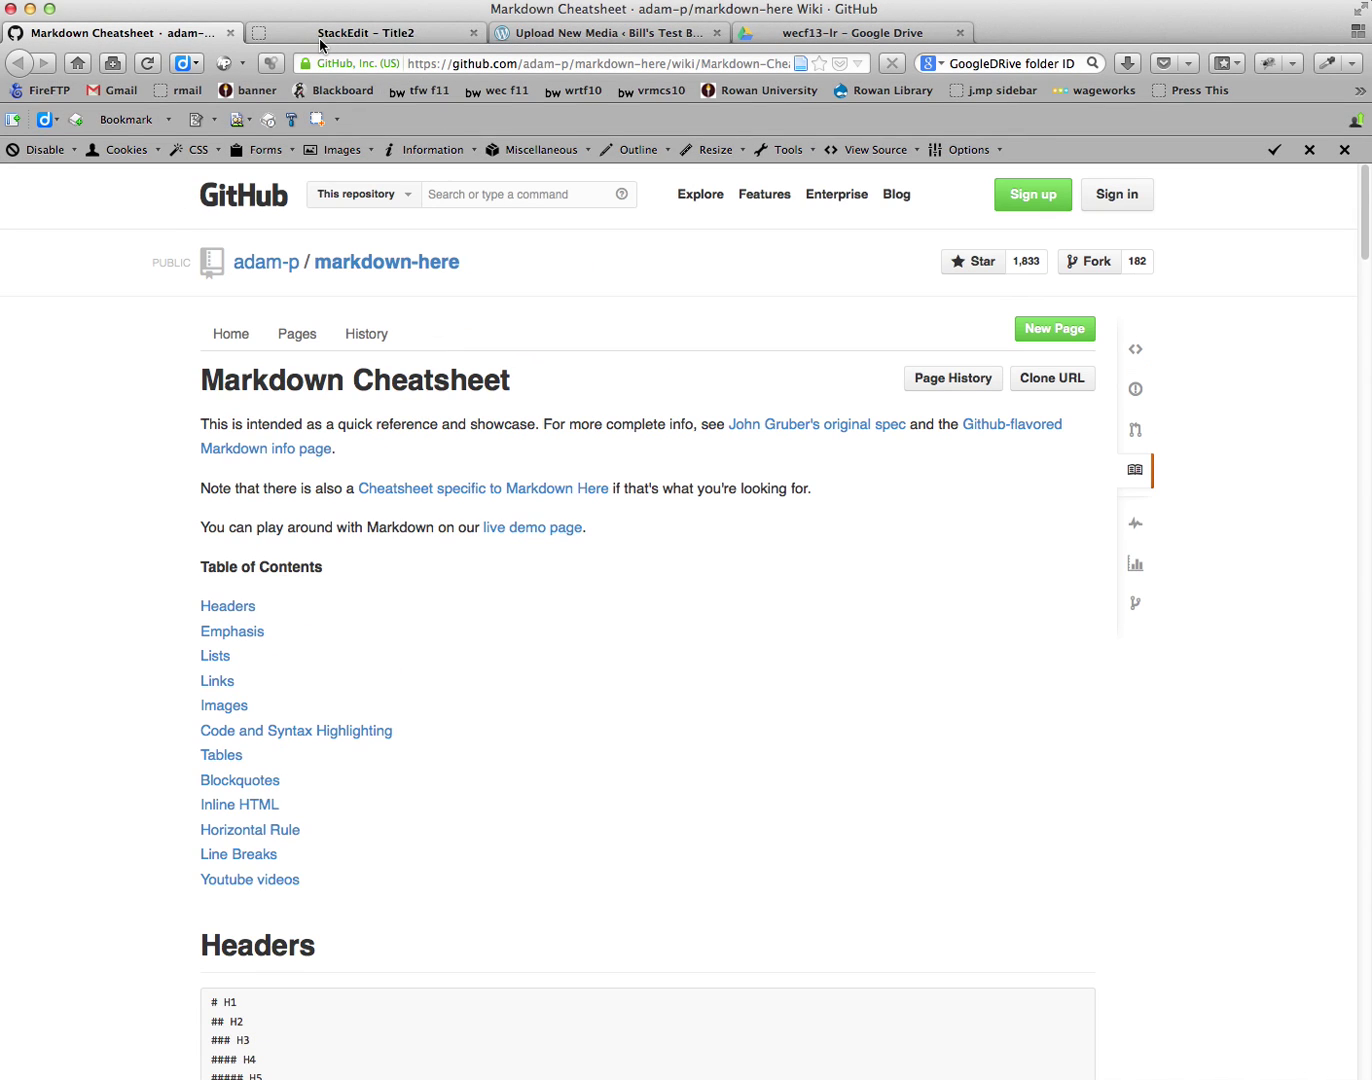
left_click(321, 39)
left_click(557, 40)
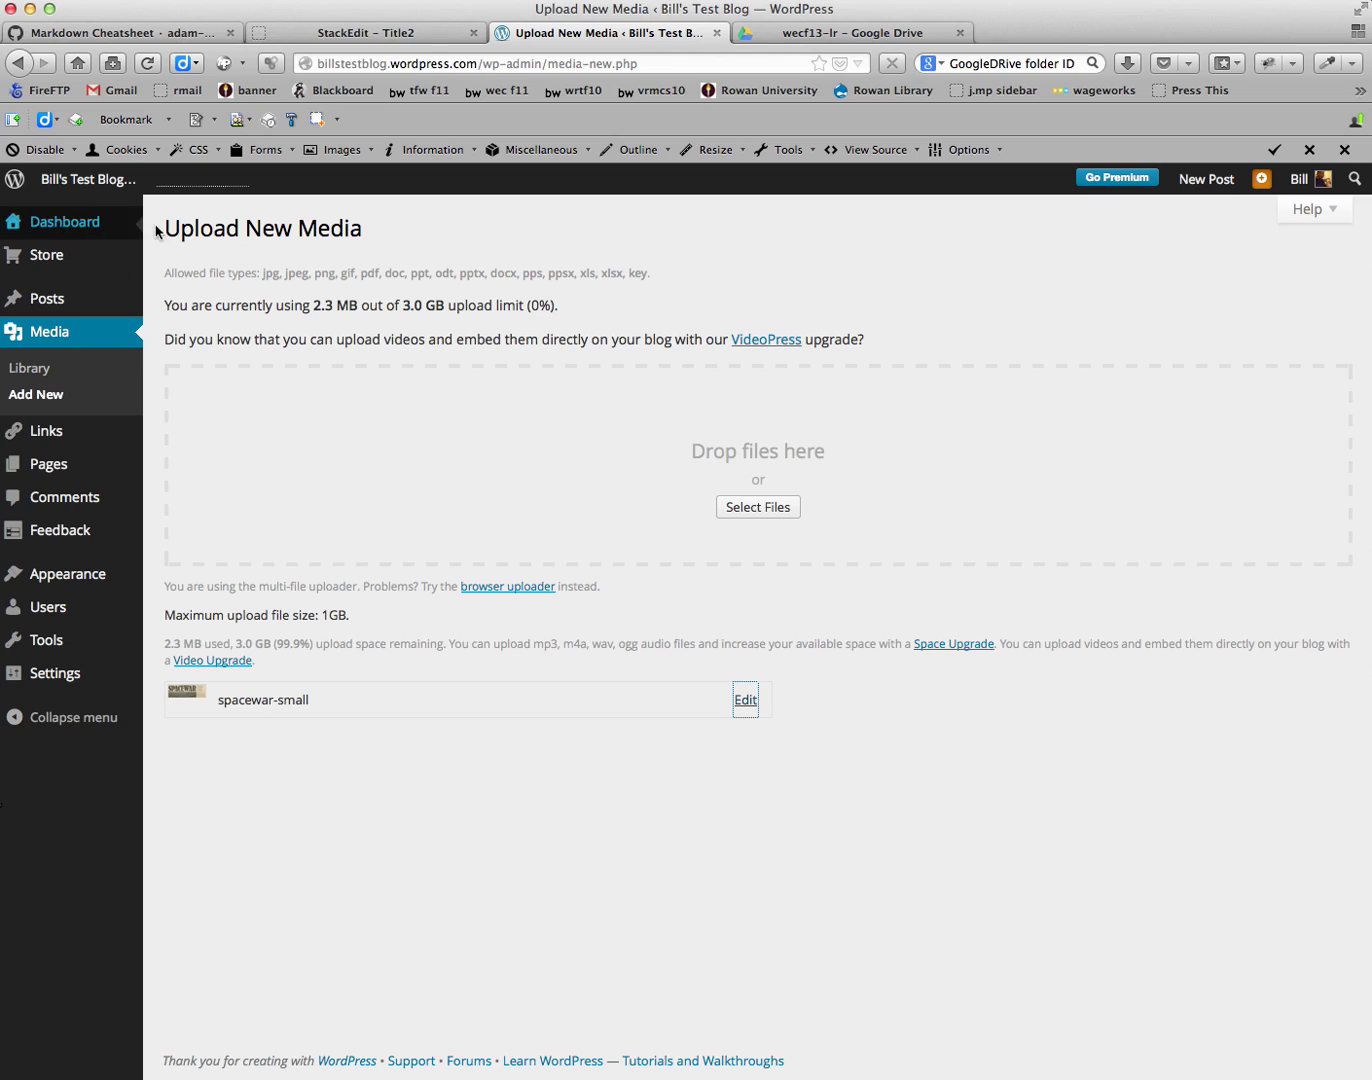
left_click(820, 37)
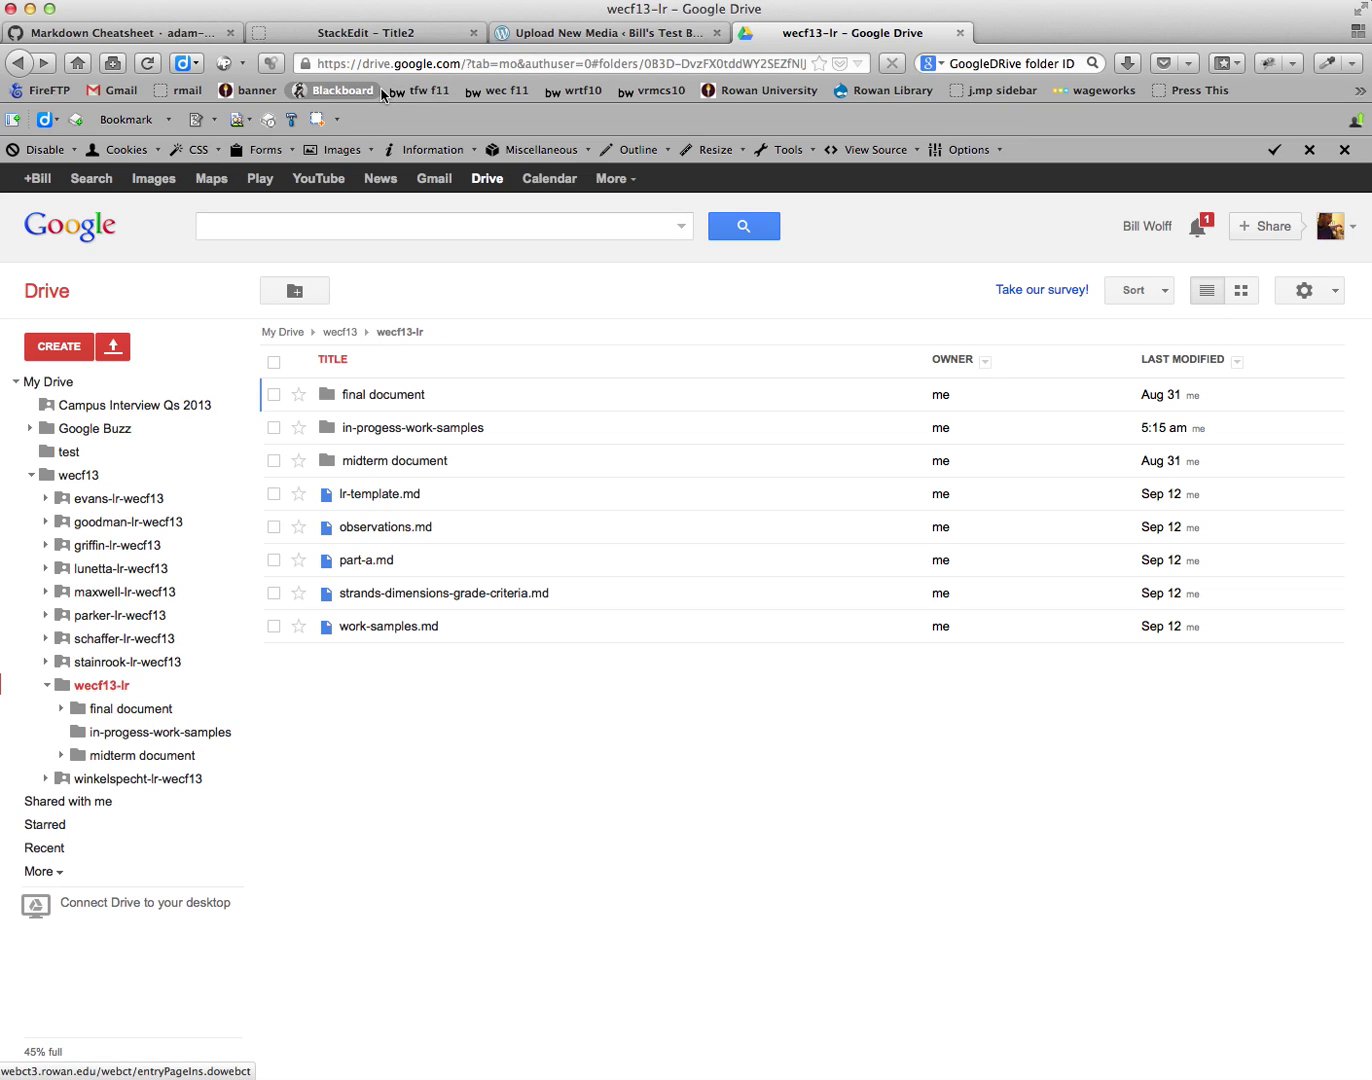
left_click(390, 35)
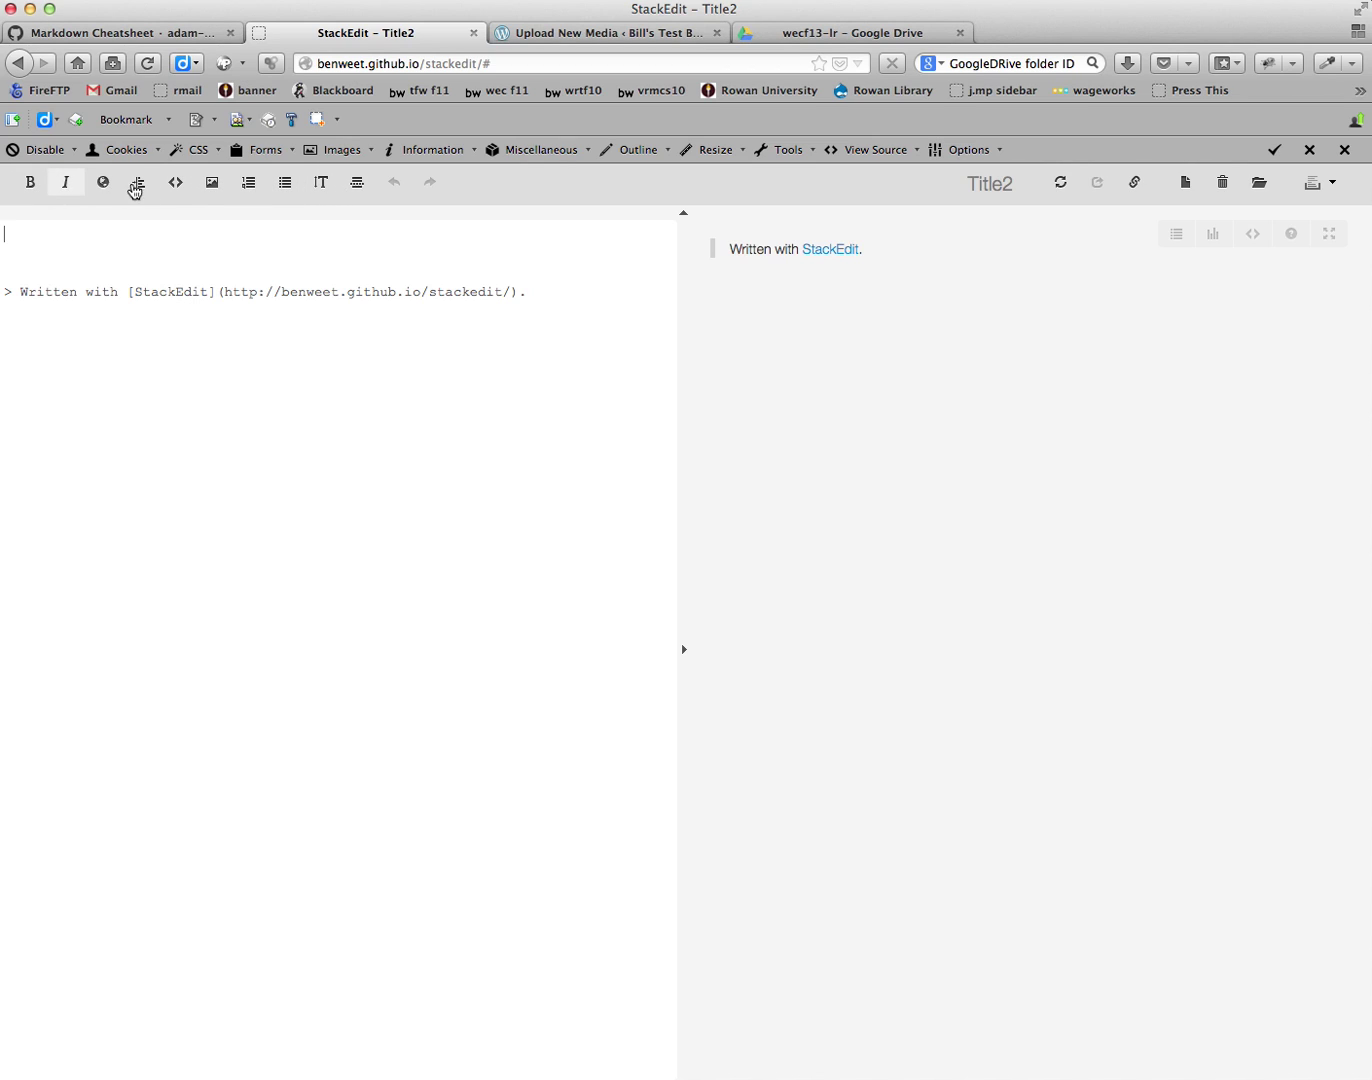
Step: Retitle the document from Title2 to 'StackEdit Test 4' and glance at the save options
left_click(1005, 187)
type("Stacked")
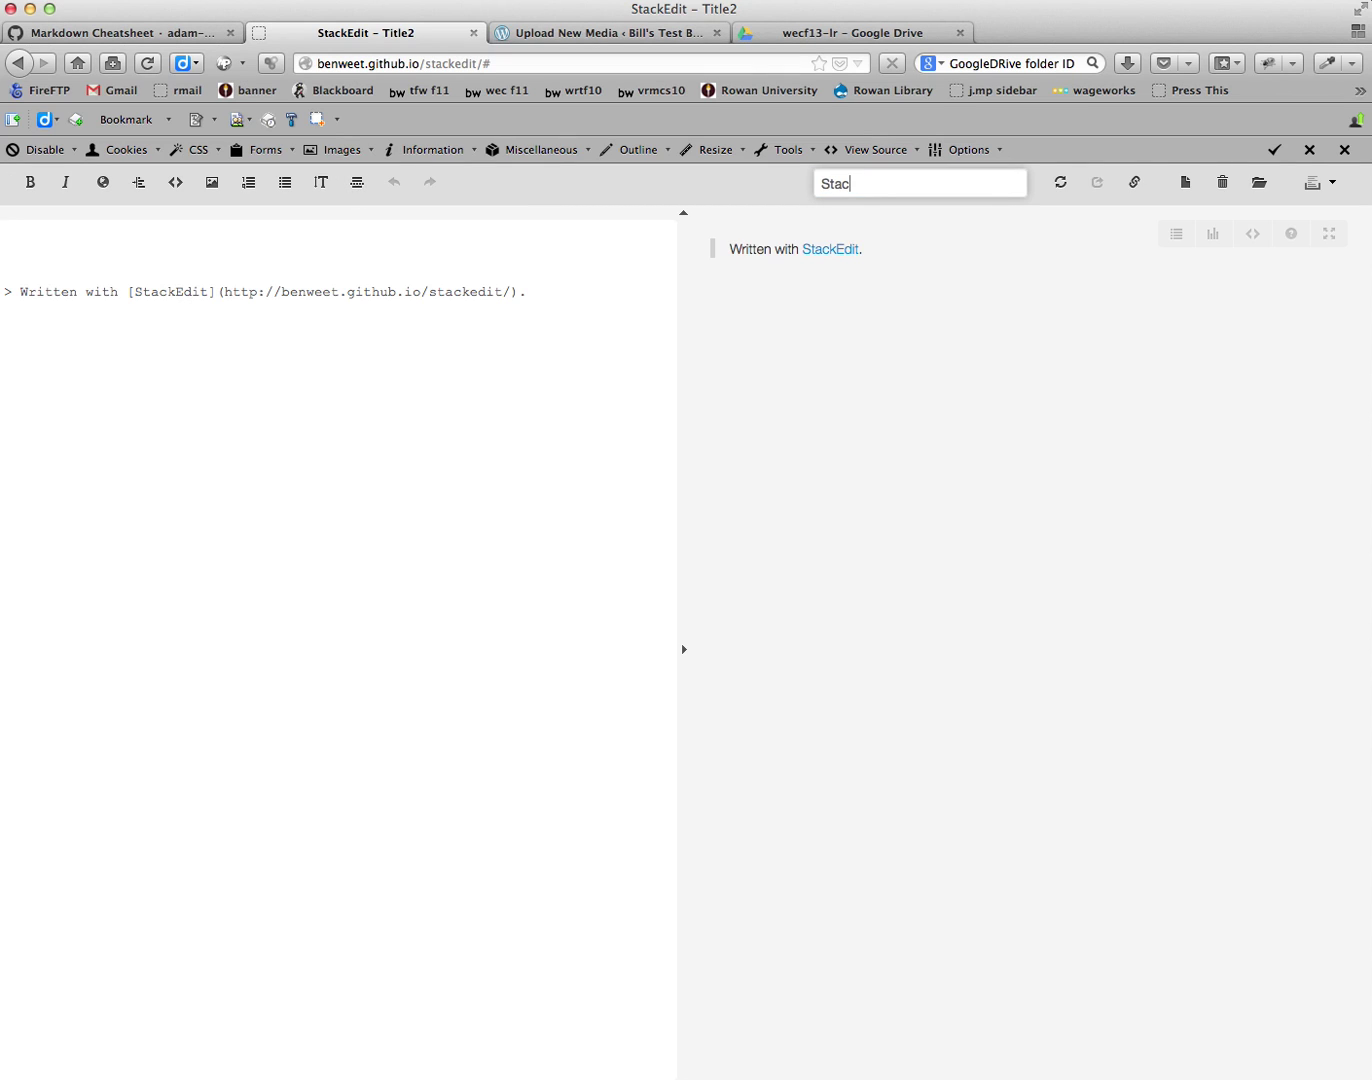
key("BackSpace")
key("BackSpace")
type("Edit Test 4")
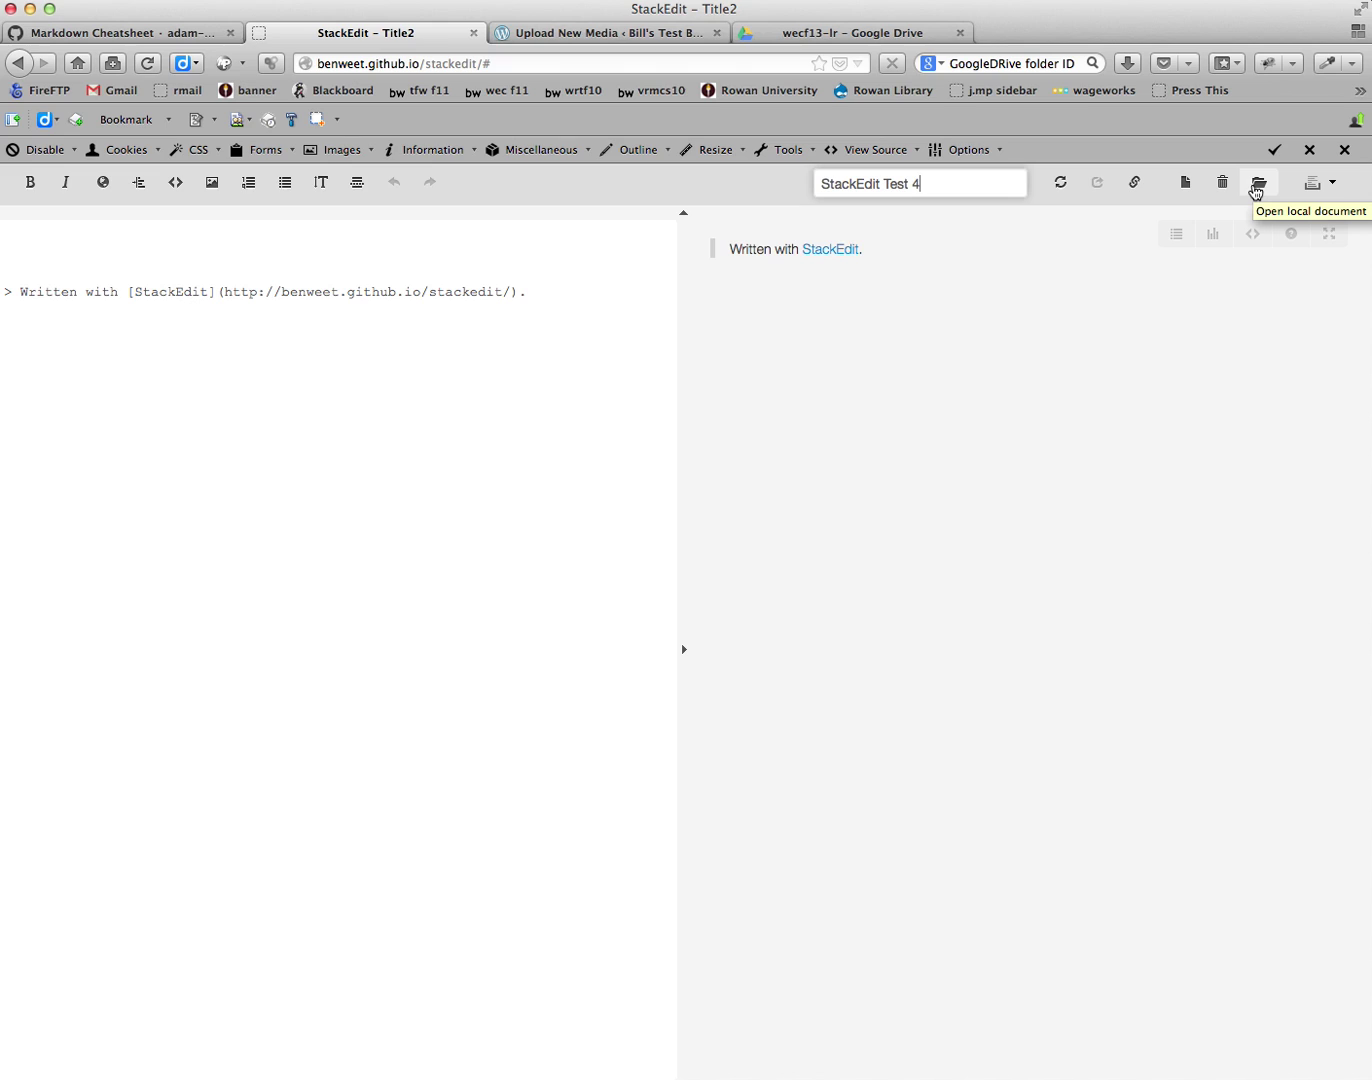
left_click(1336, 190)
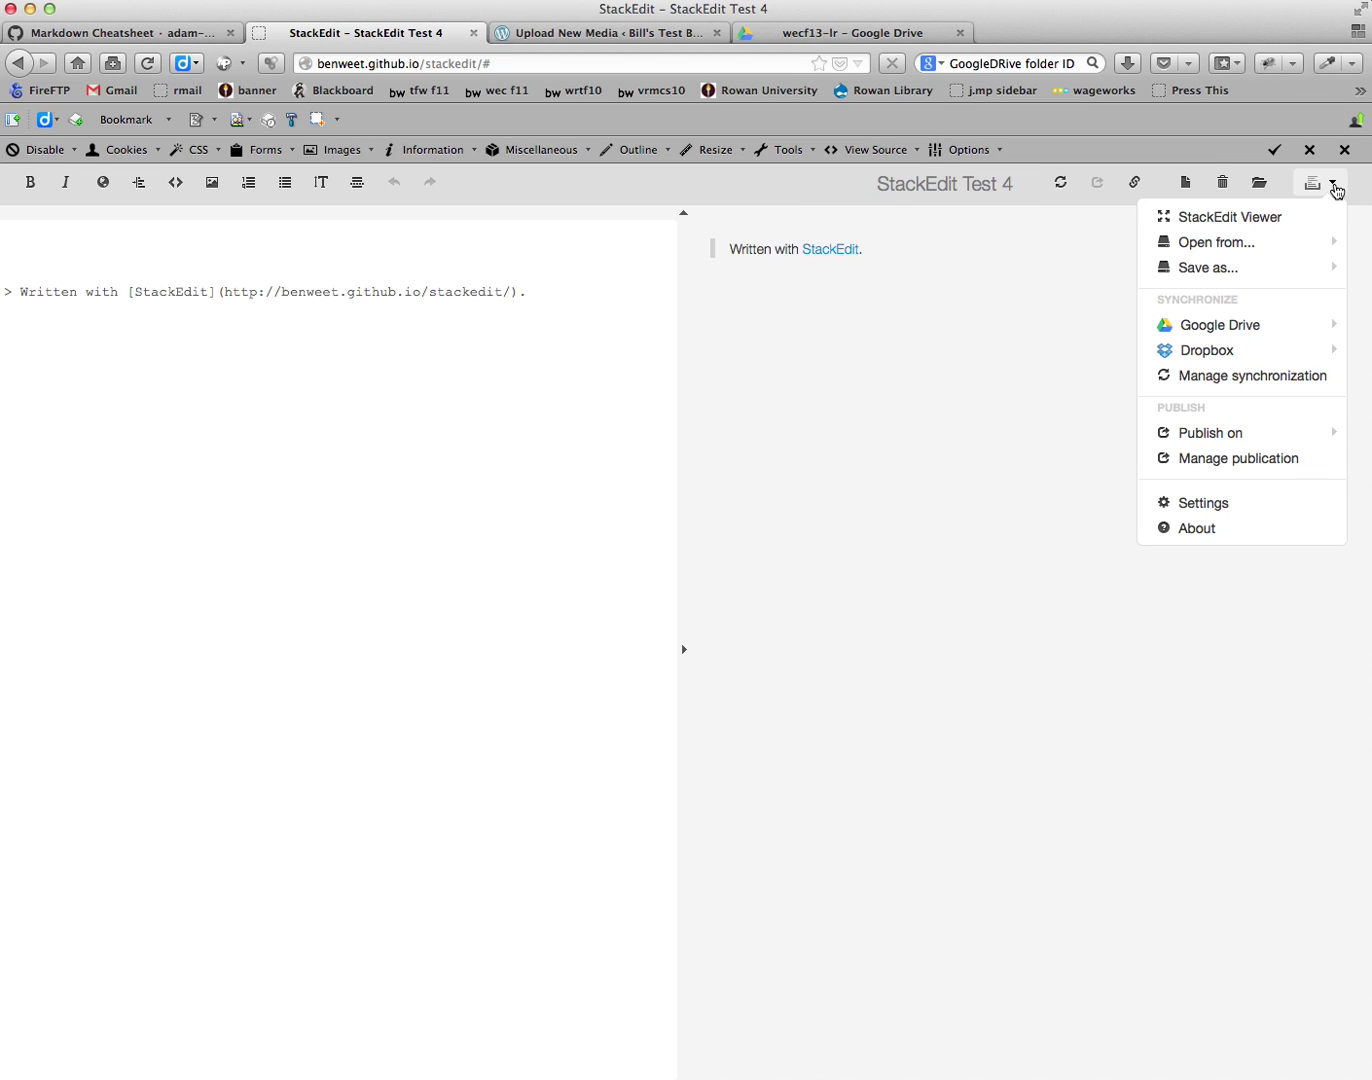
left_click(1336, 190)
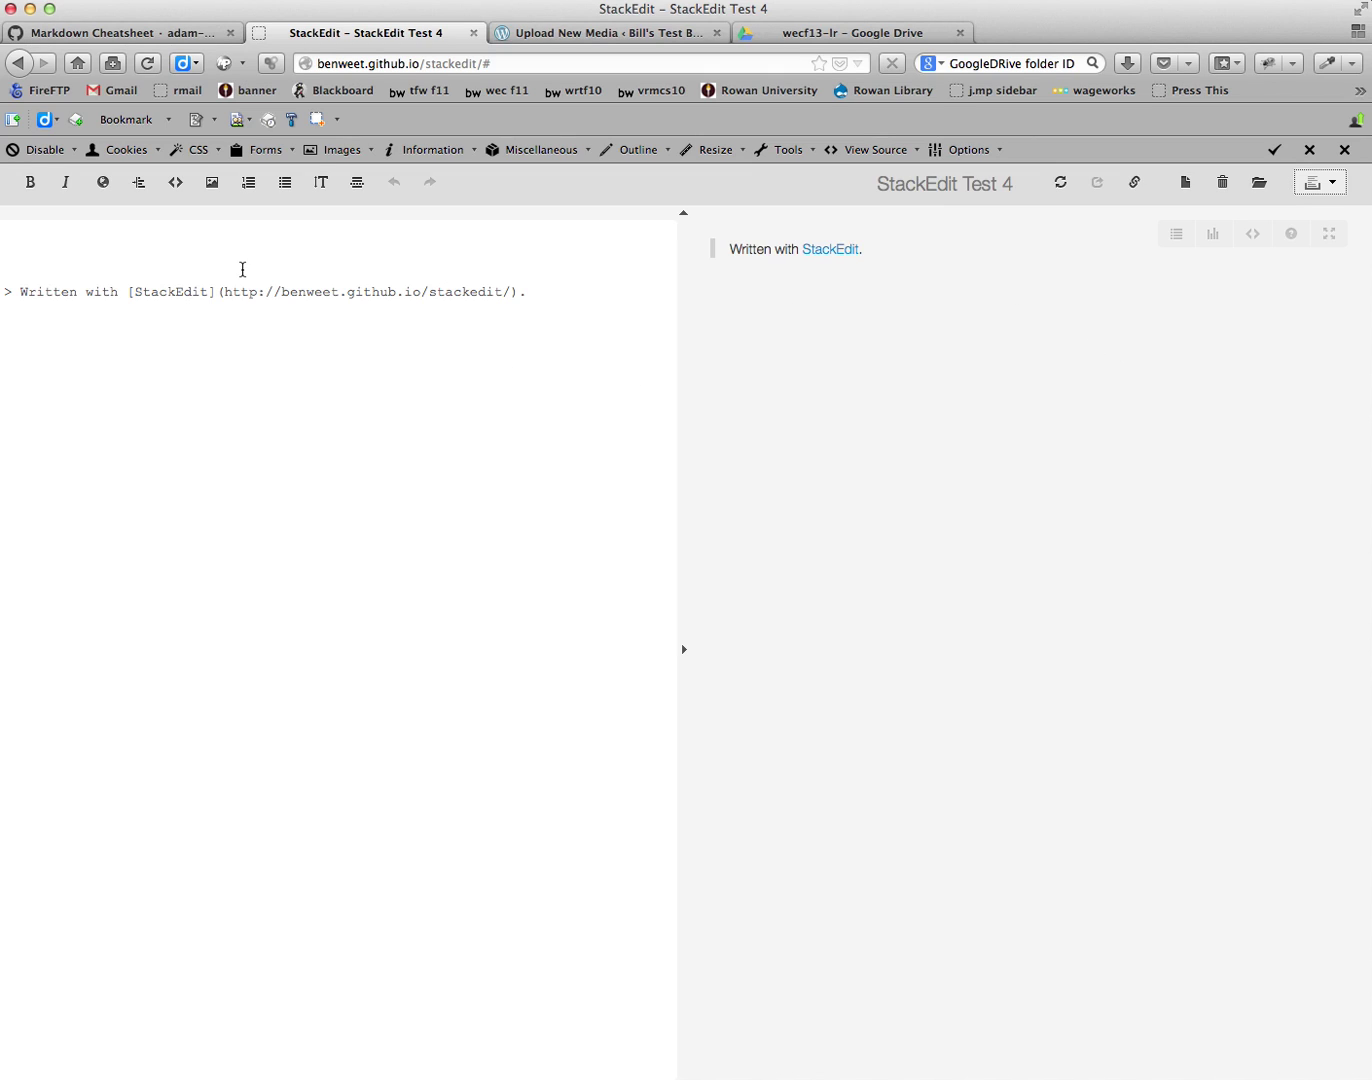
Step: Write the level-1 heading 'This is a large header' on the first line
left_click(214, 258)
type("#")
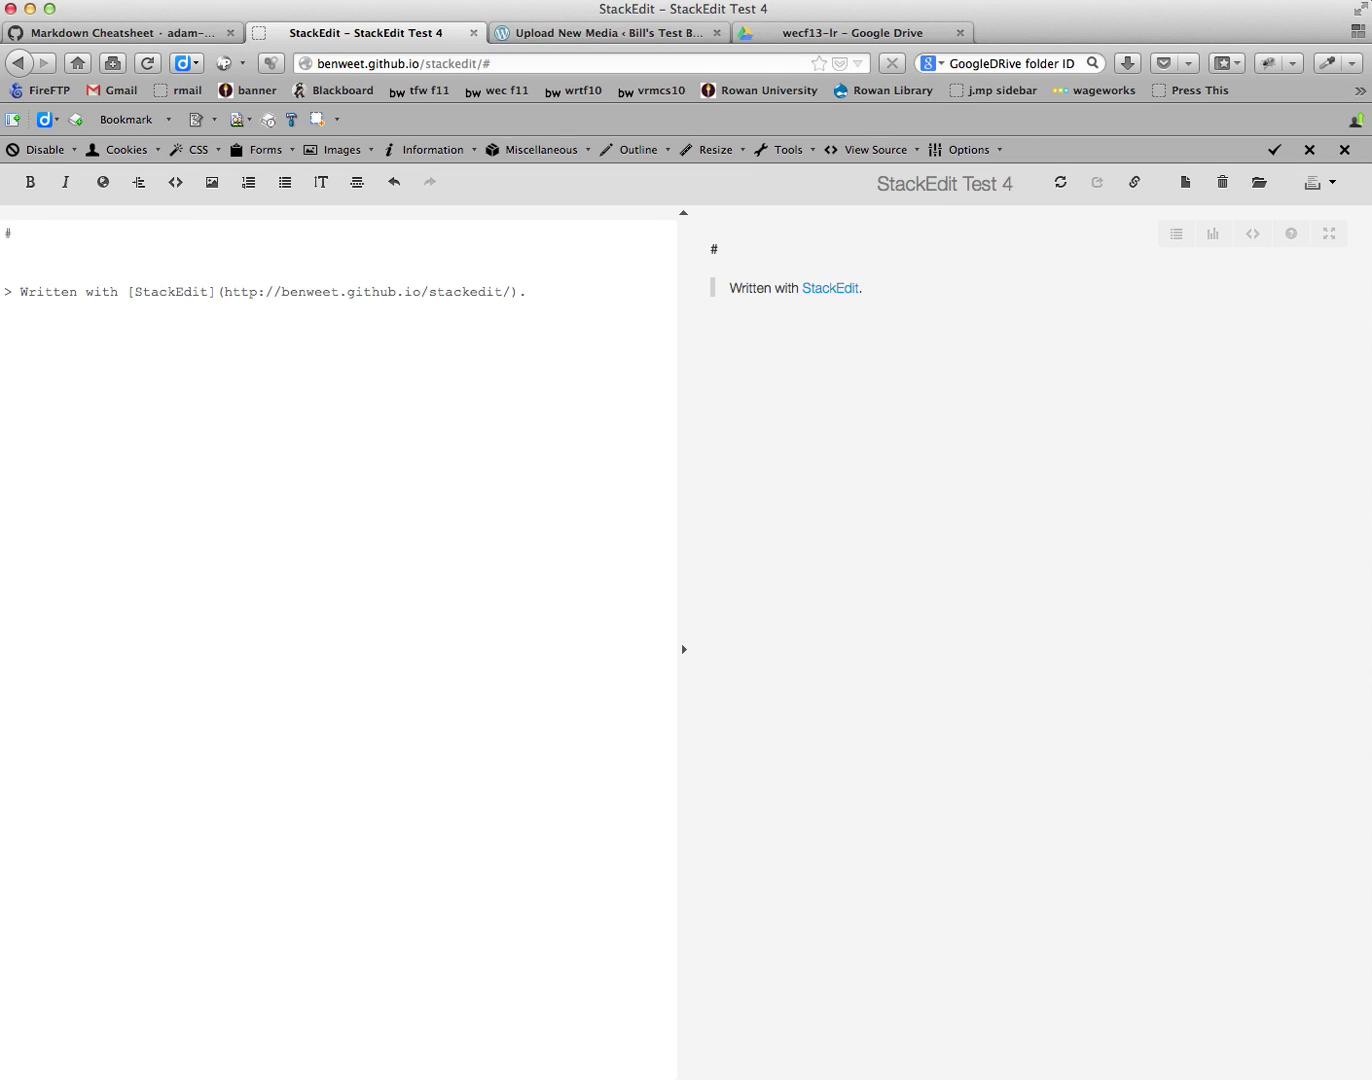
type("This is a large header#")
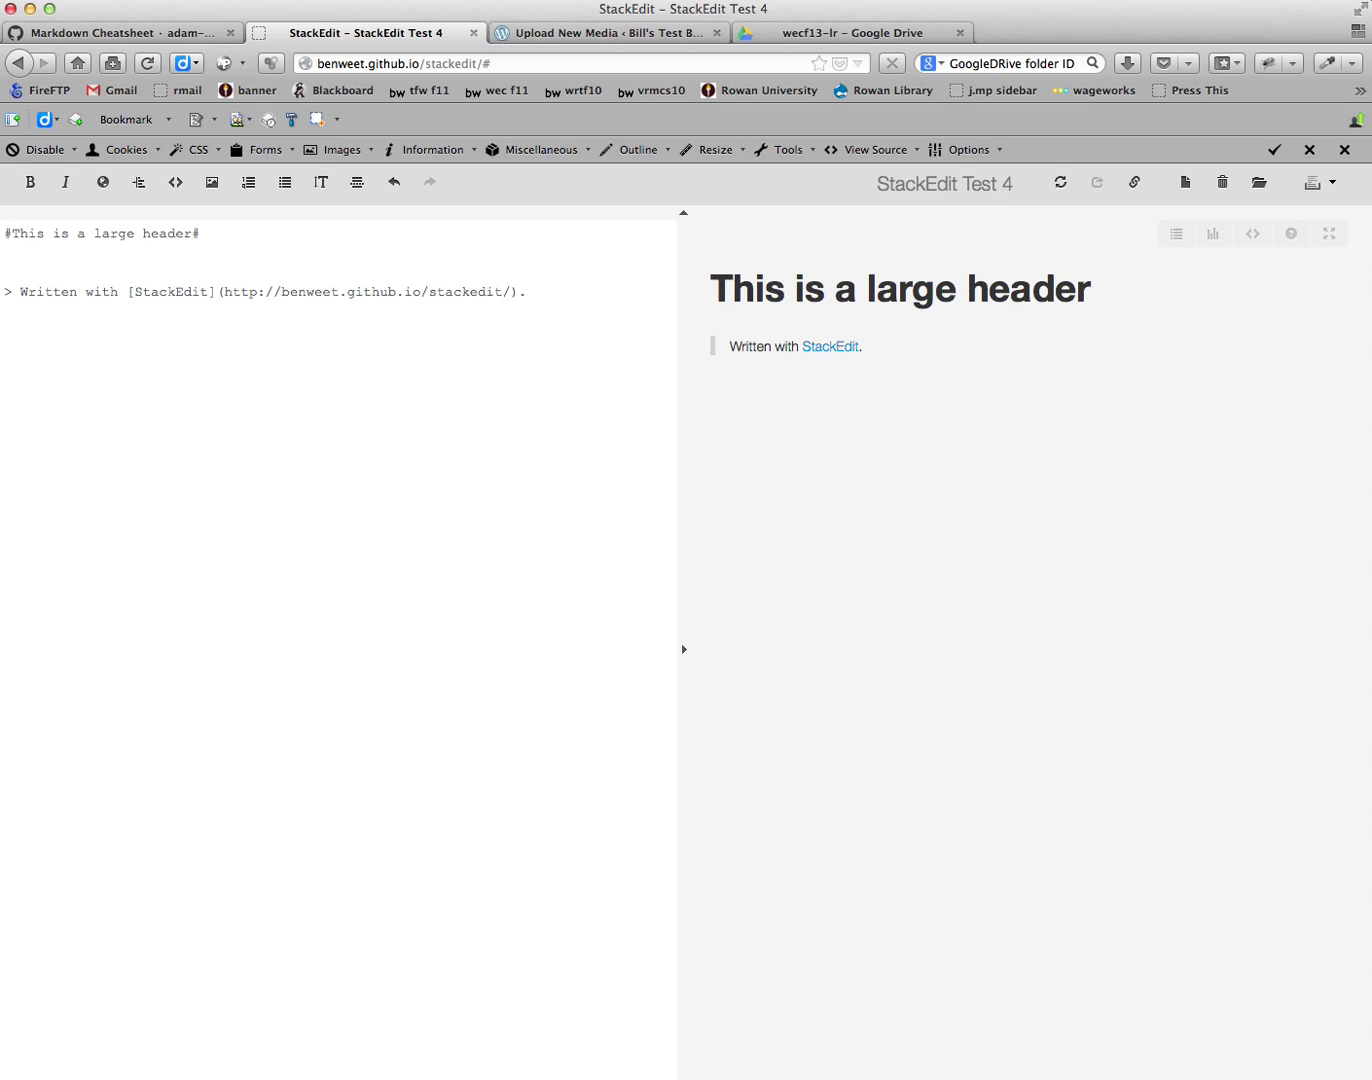
left_click(6, 233)
left_click(220, 236)
Step: Add level-2 and level-3 headings, both reading 'This is smaller', followed by a blank line
key("Return")
type("##")
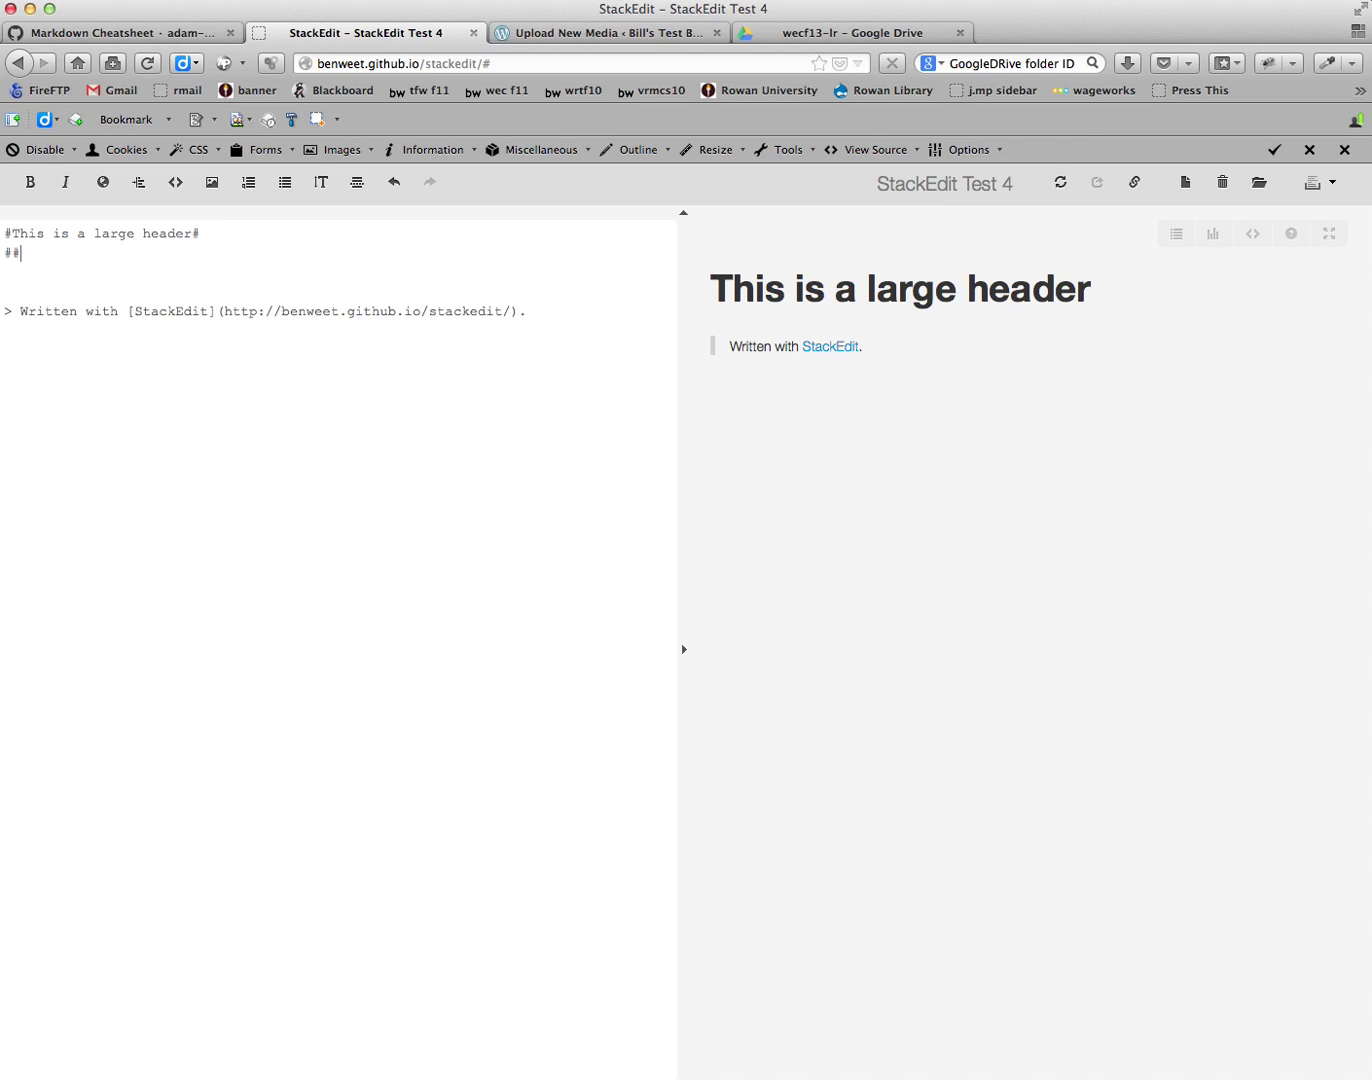
type("This is sma")
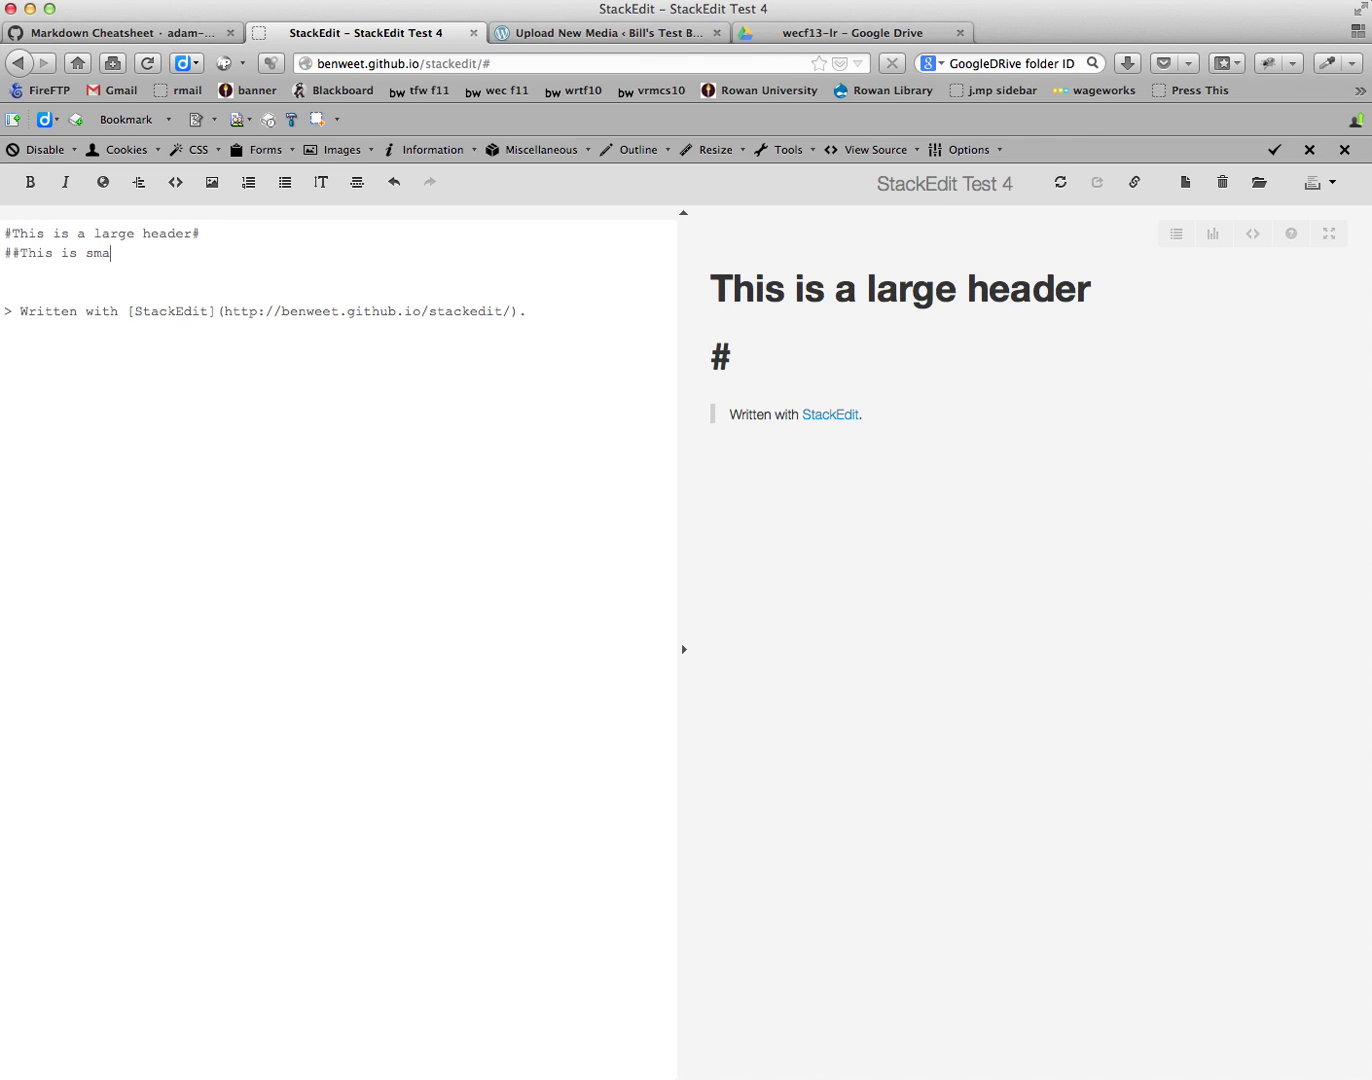
type("ll")
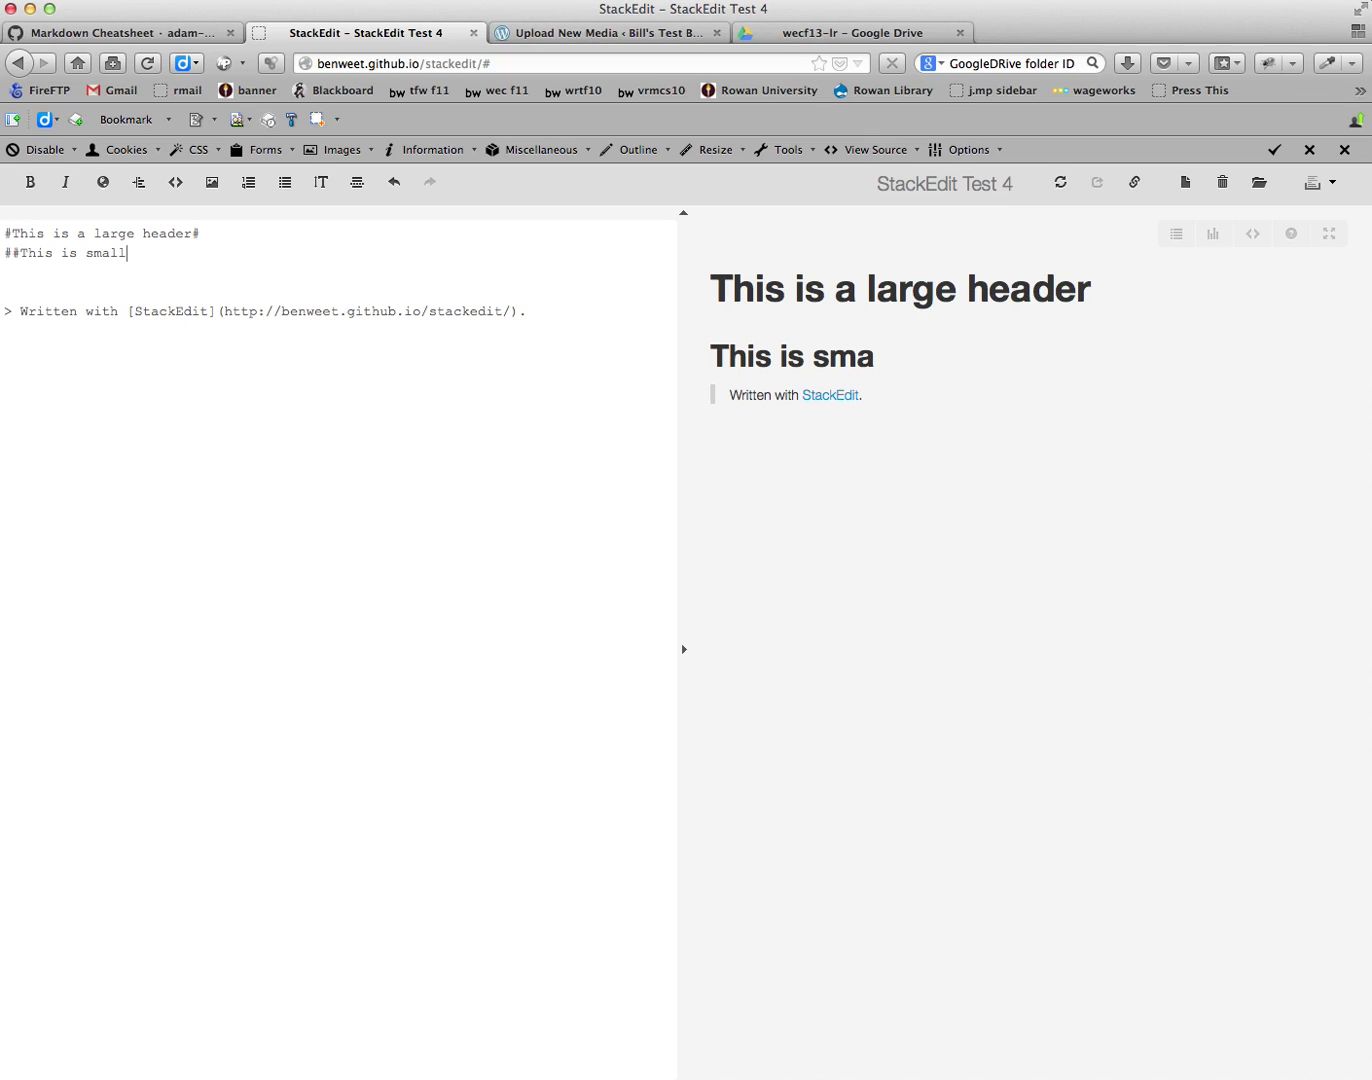
type("er.")
key("BackSpace")
type("##")
key("Return")
type("###")
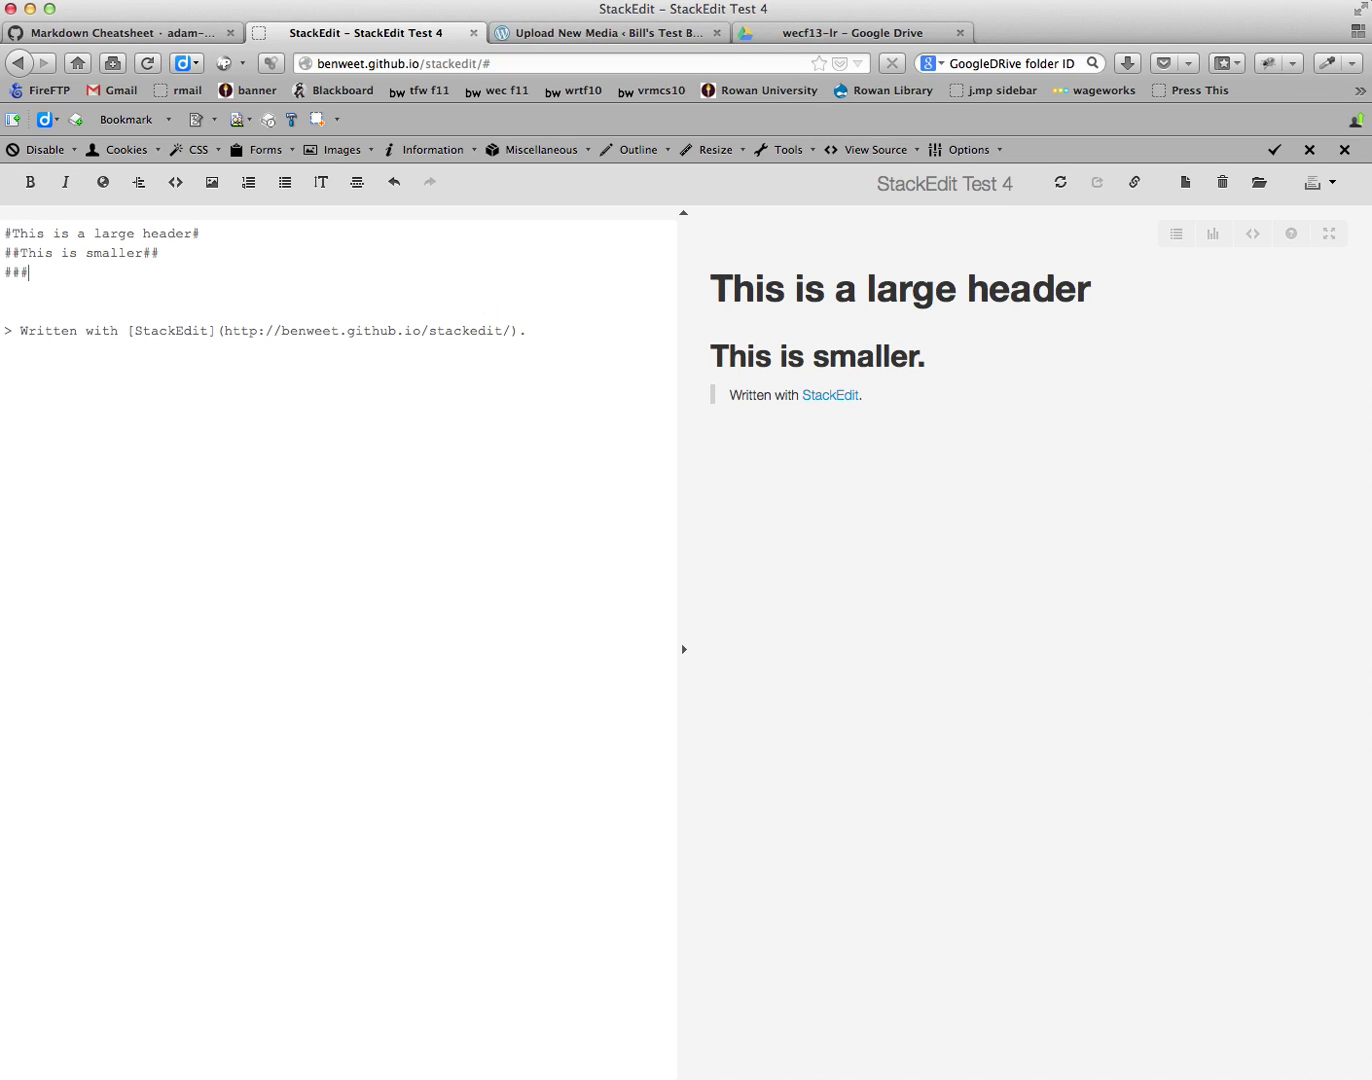
type("This is ")
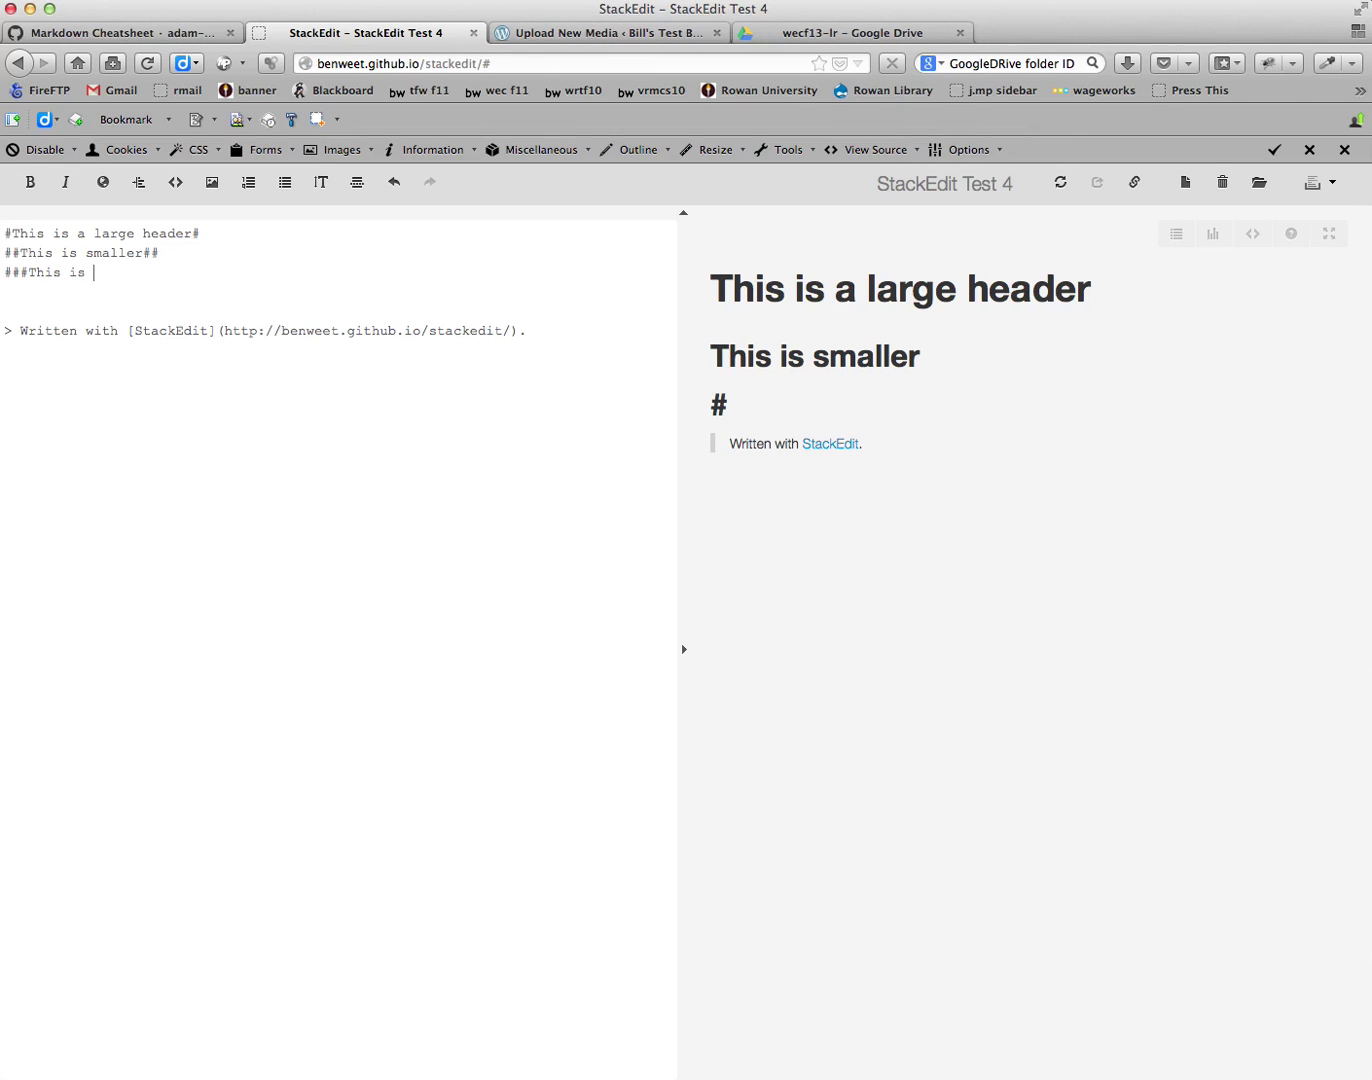
type("smaller")
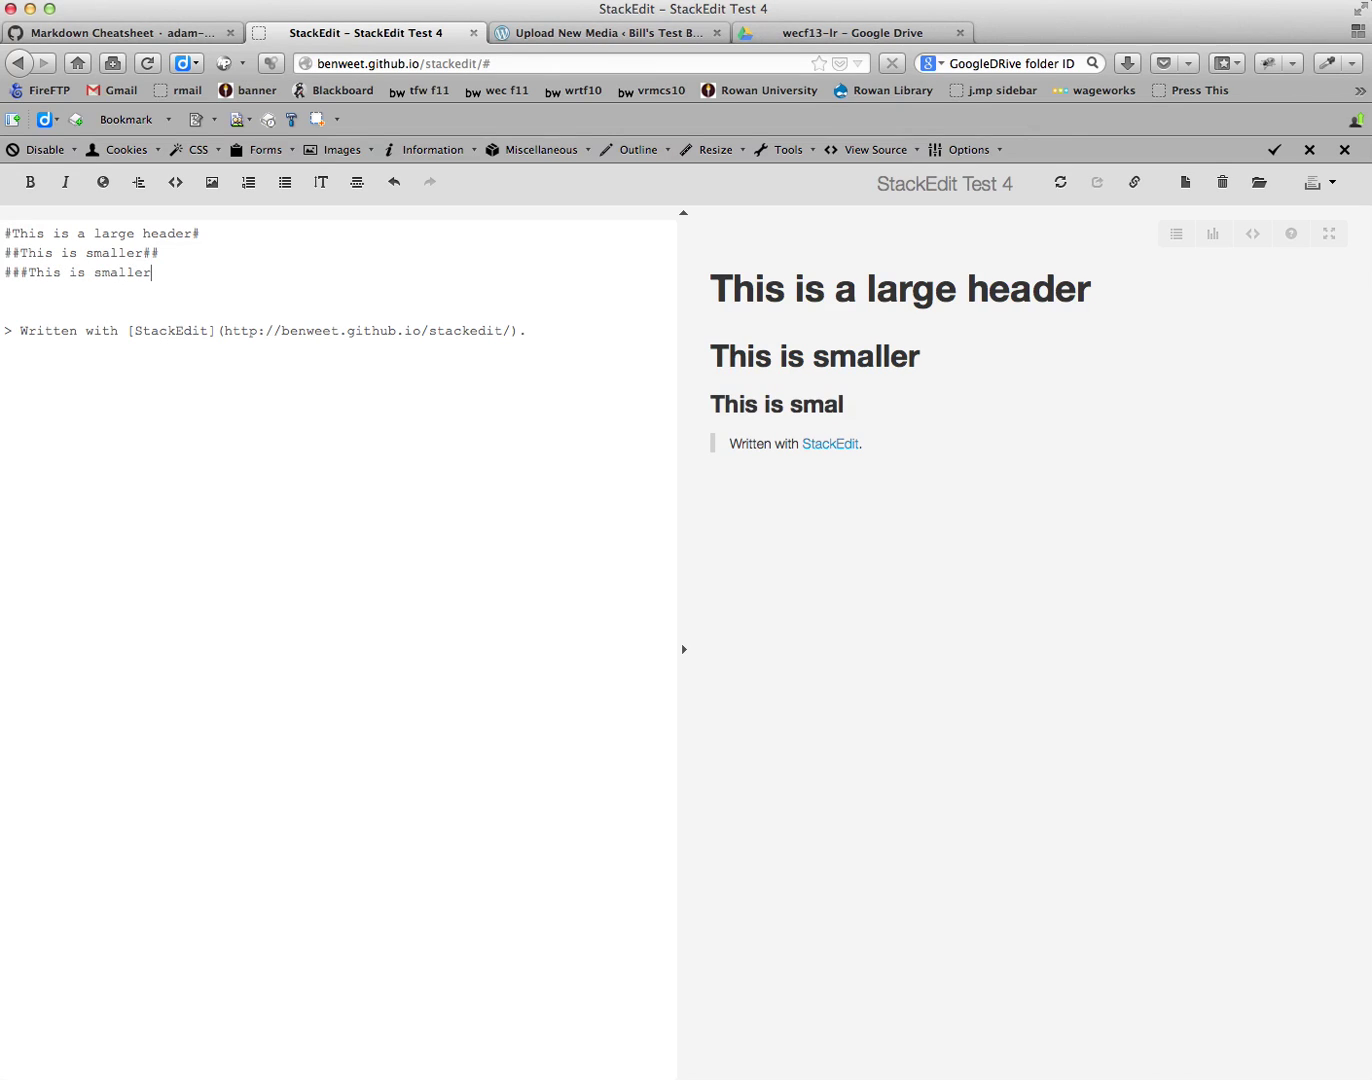
type("###")
key("Return")
key("Return")
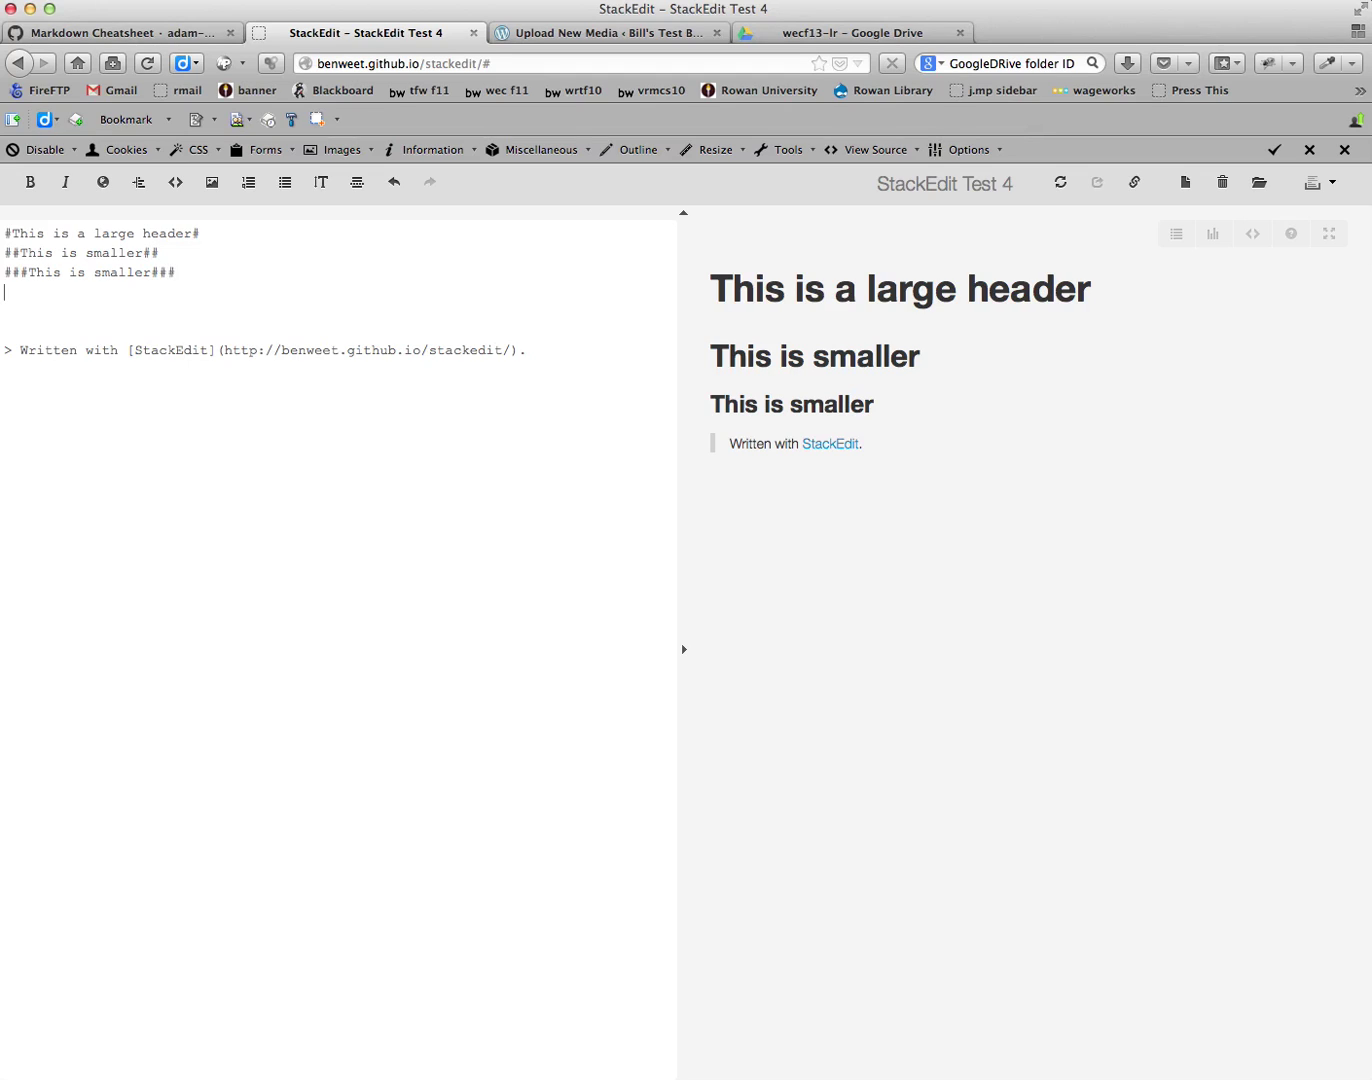
Step: Write a plain sentence followed by italic 'This is in italics' and bold 'This is bold'
type("Thi")
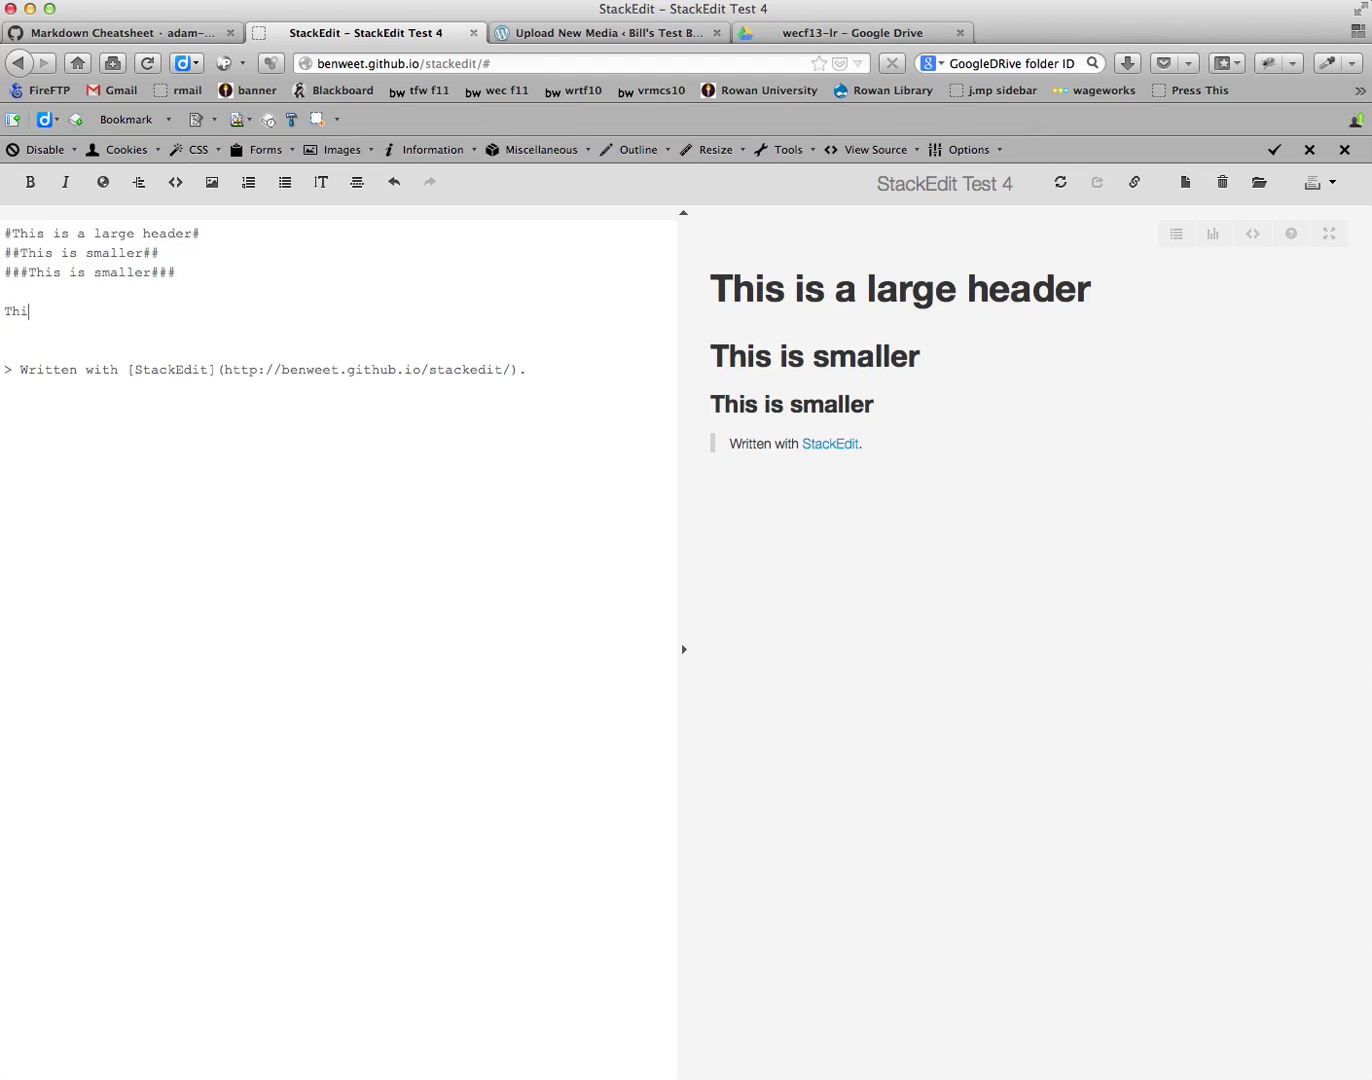
type("s is a plain text sentence.")
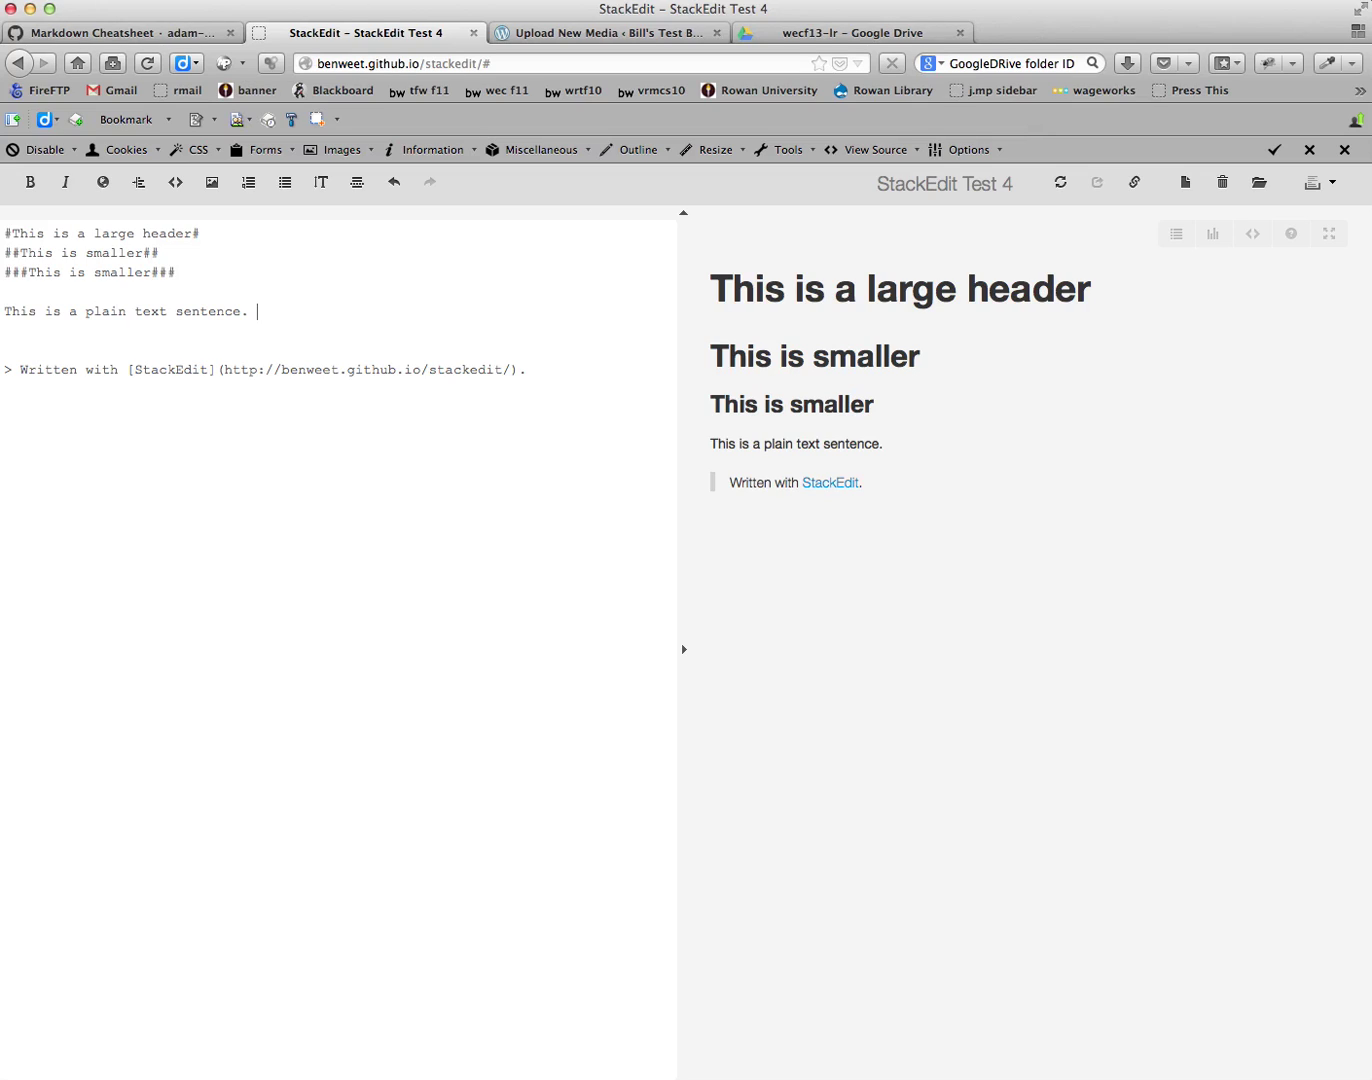
type("*This is in italics")
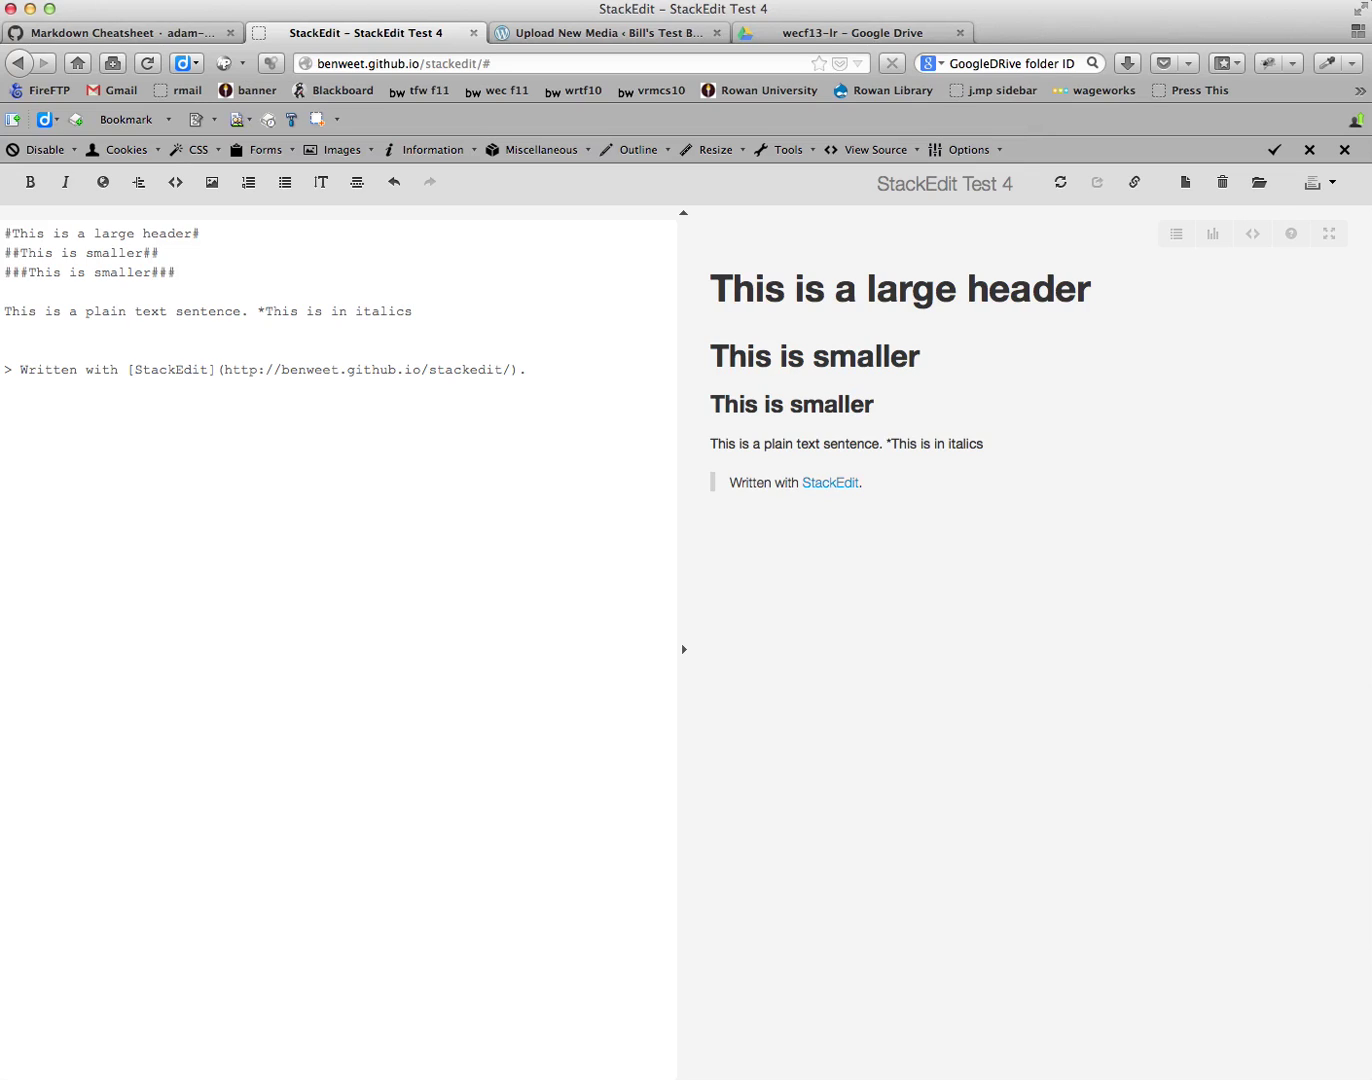
type("*. **This is bold*")
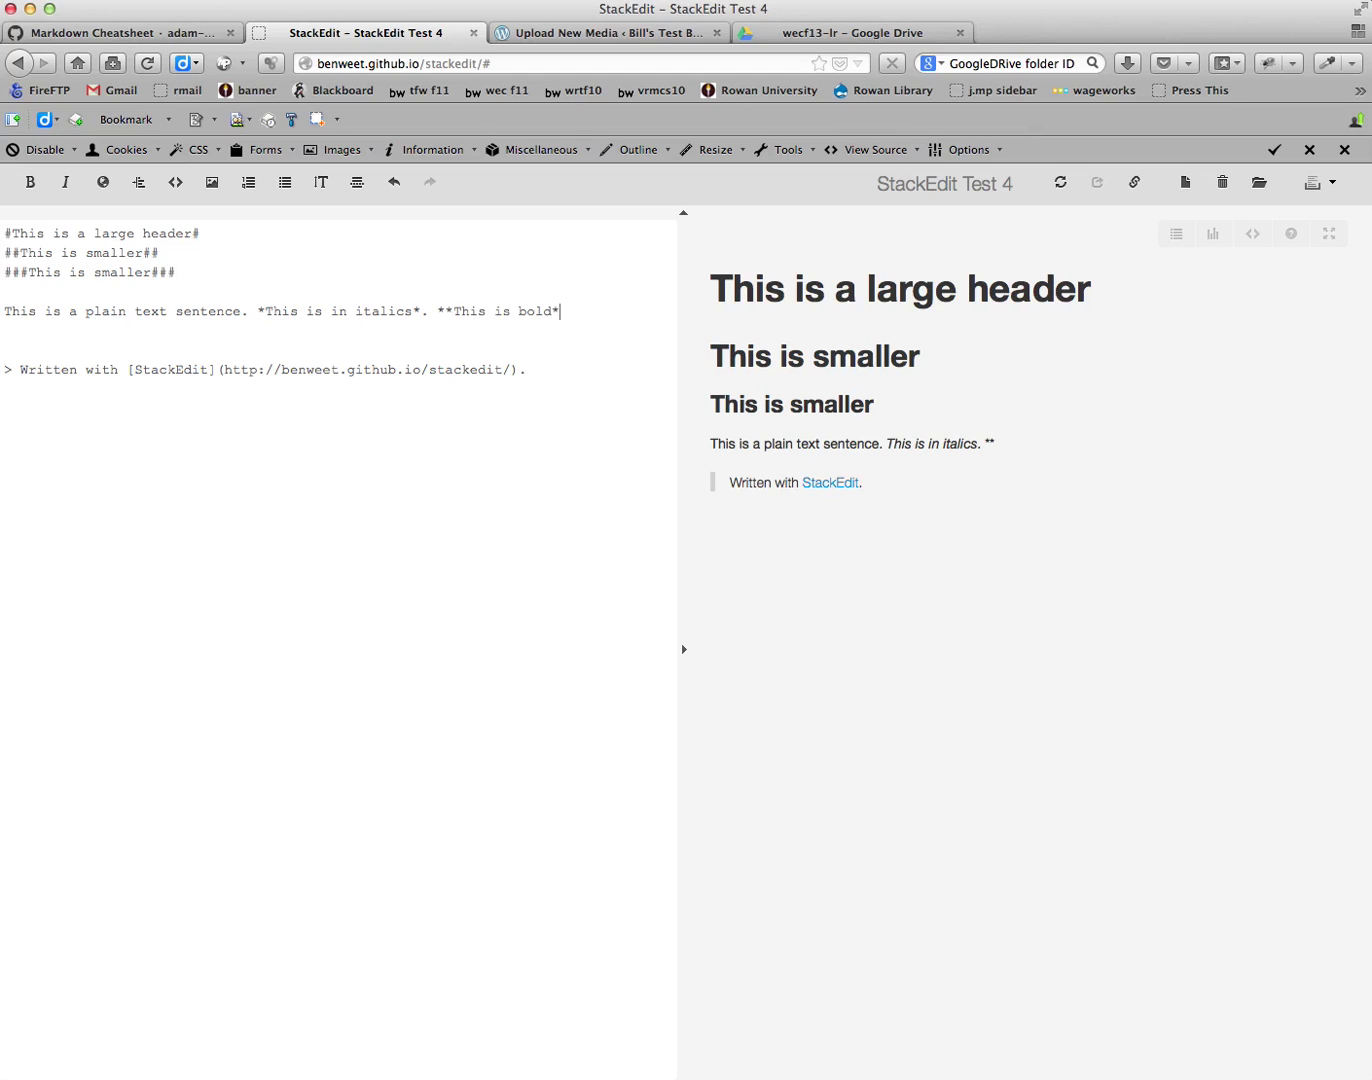
type("*.")
key("Return")
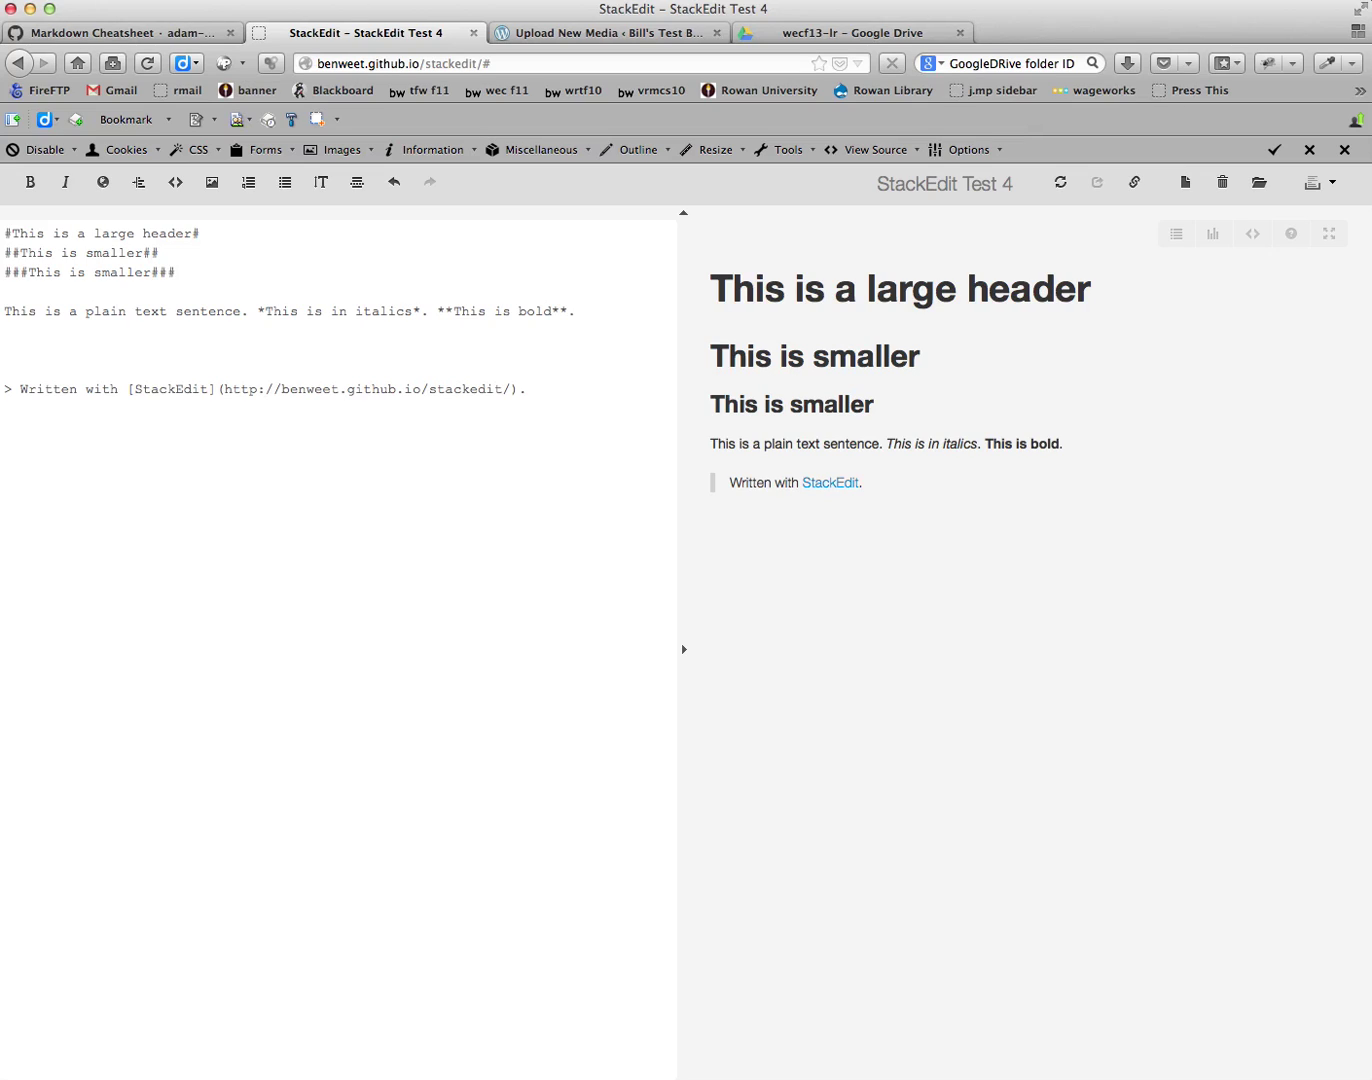
Step: Add the paragraph 'A new paragraph.' with 'This is a new line.' directly beneath it
key("Return")
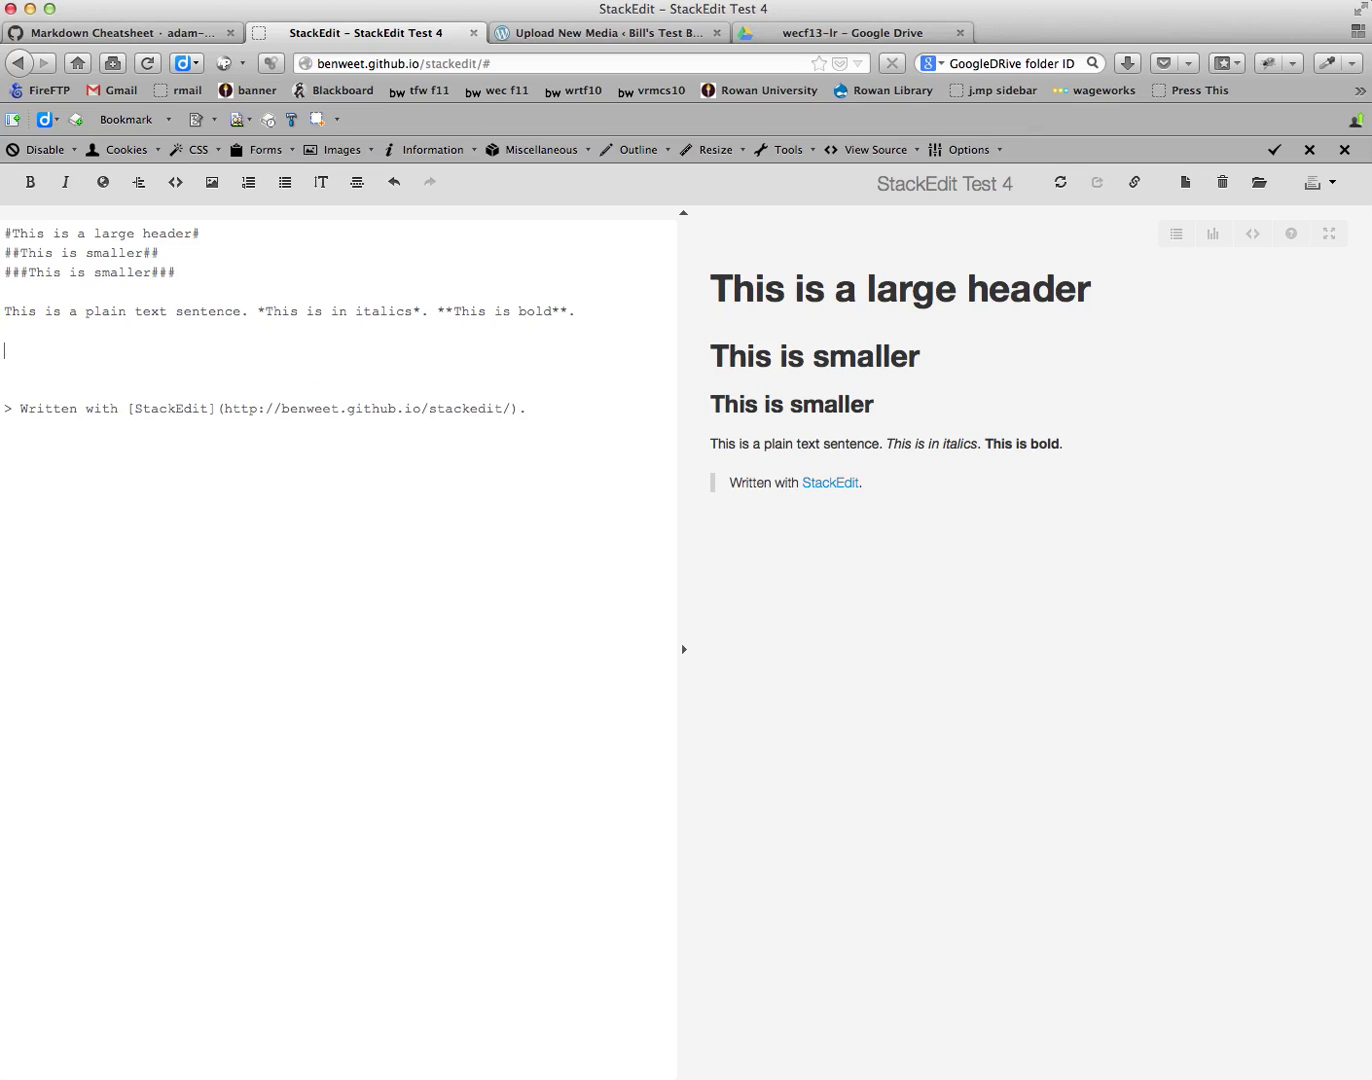
type("A new paragraph.")
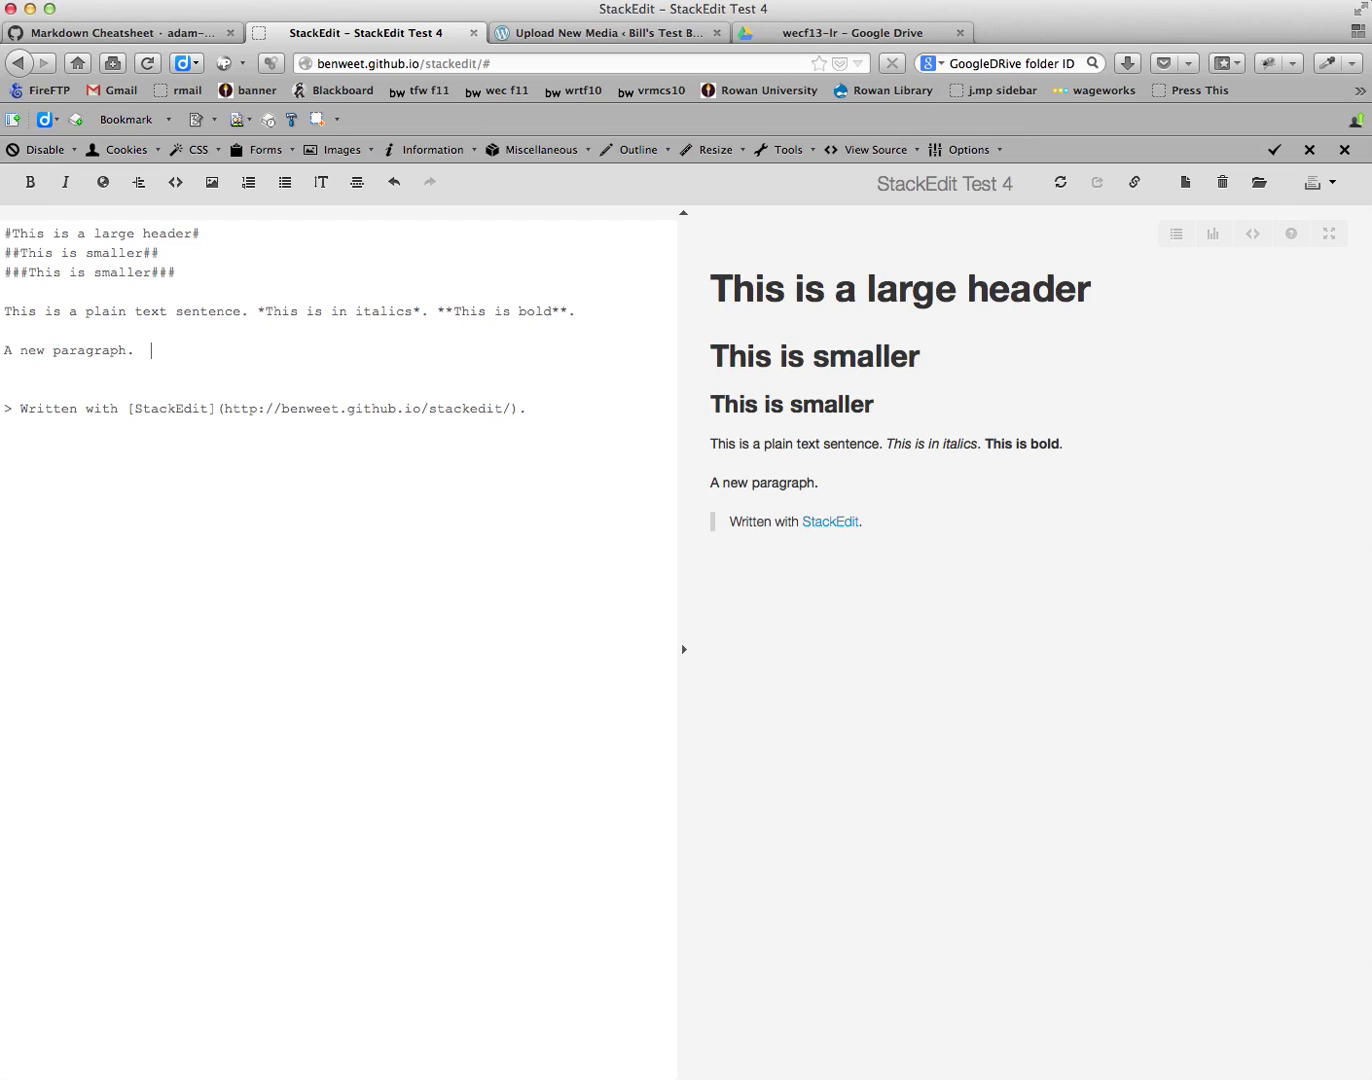
key("Return")
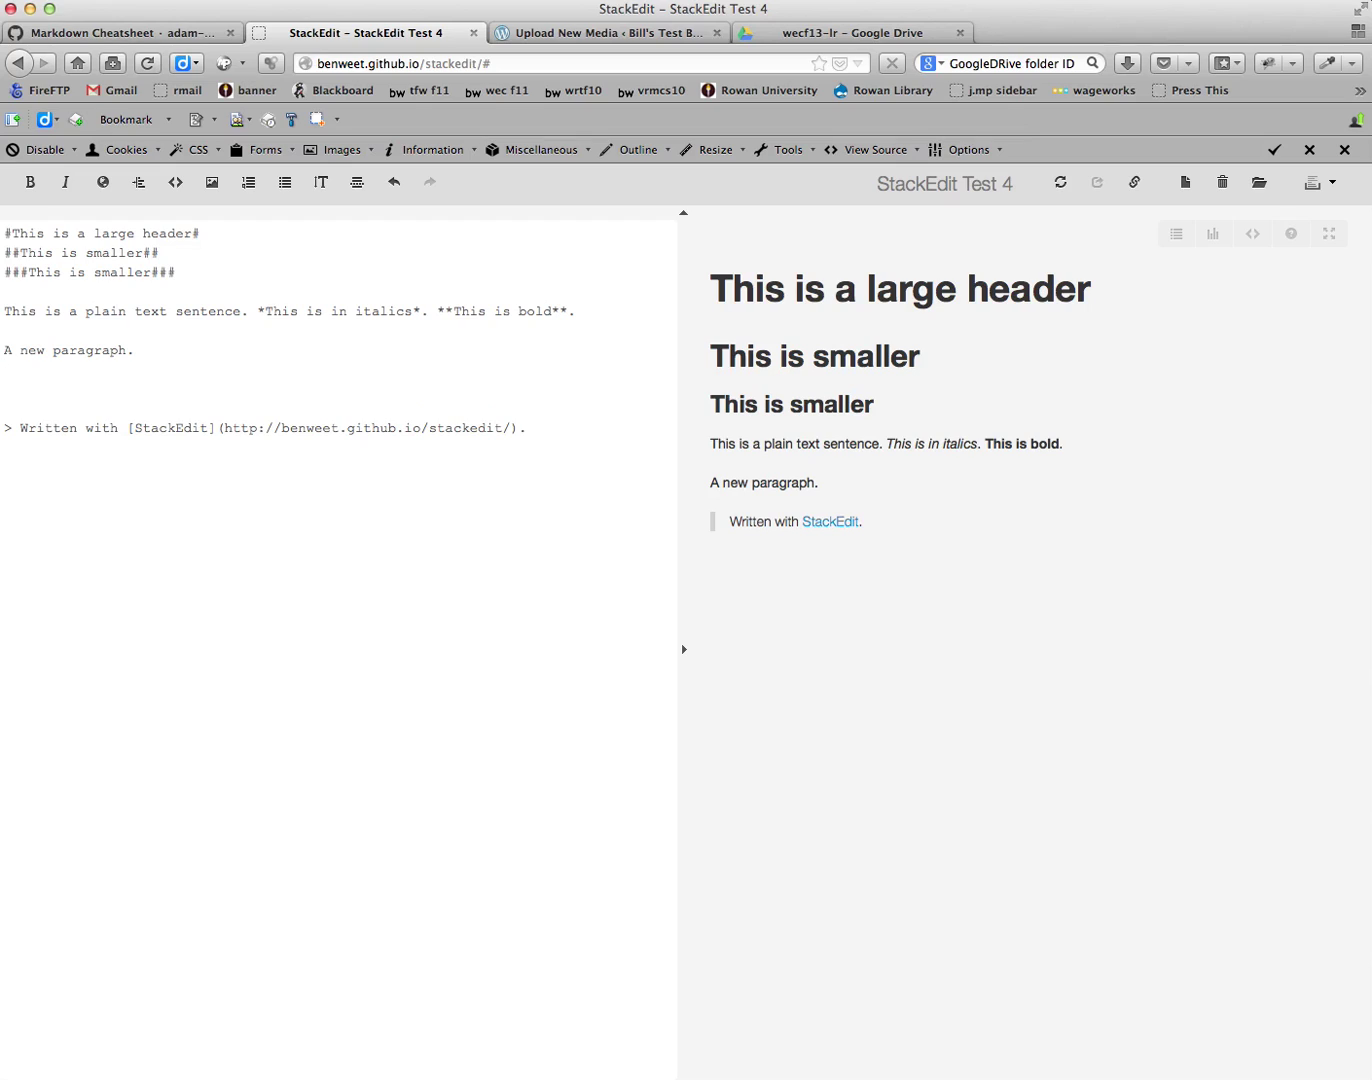
type("This is a")
type("w line.")
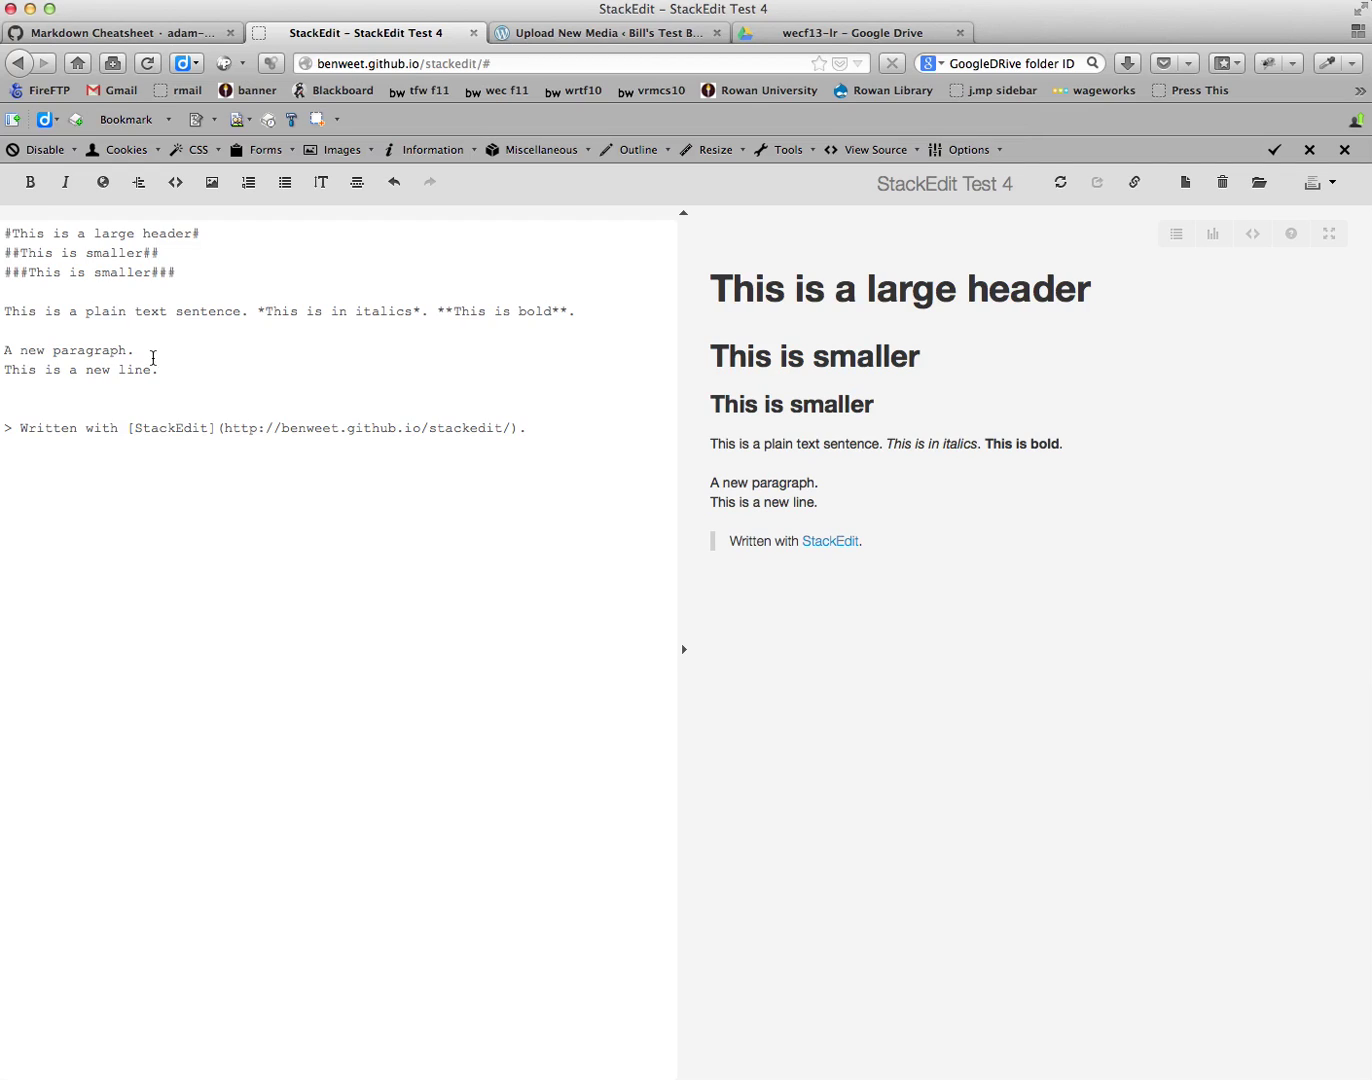
Step: Replace the 'Written with StackEdit' line with the block quote 'This is an awesome block quote.'
left_click_drag(529, 428, 4, 427)
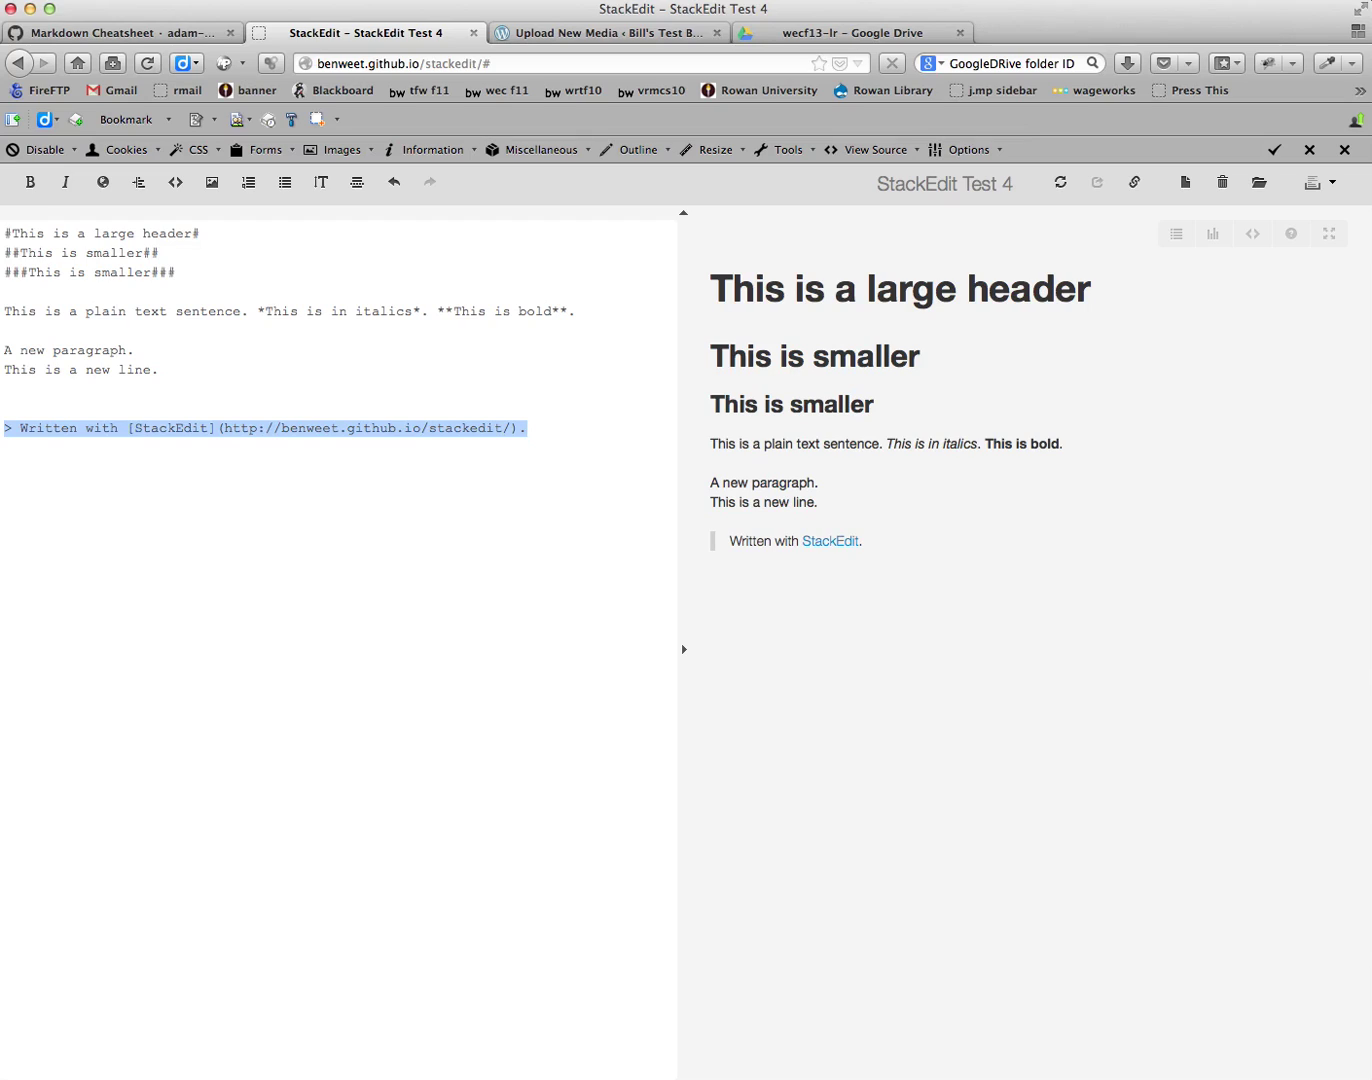
key("BackSpace")
key("BackSpace")
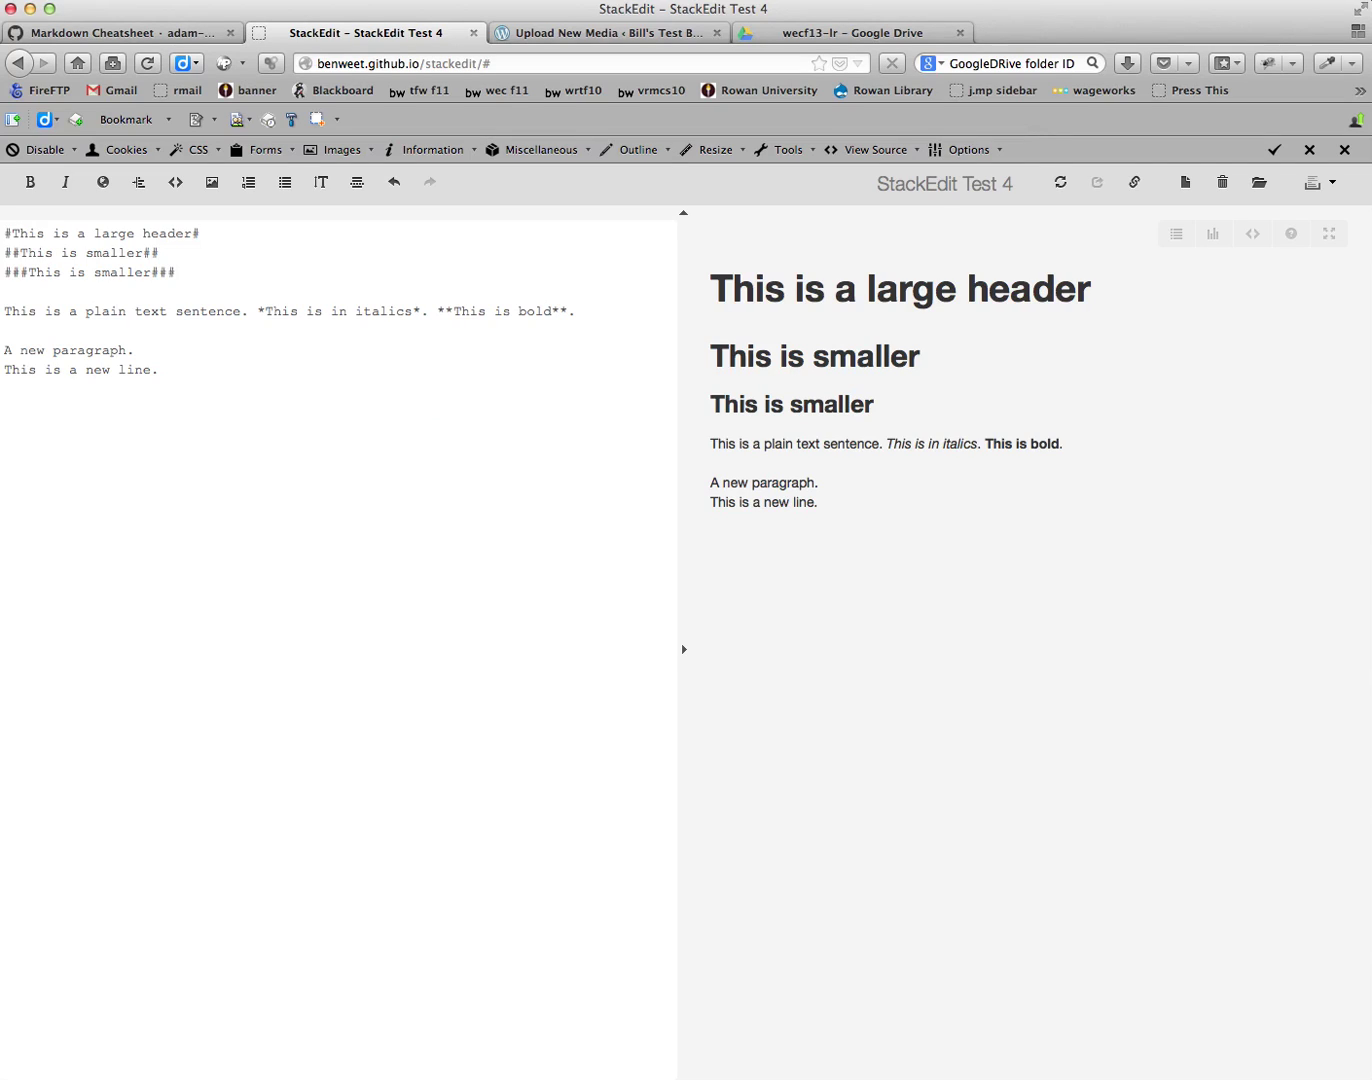
type("> This is an awesome block quote.")
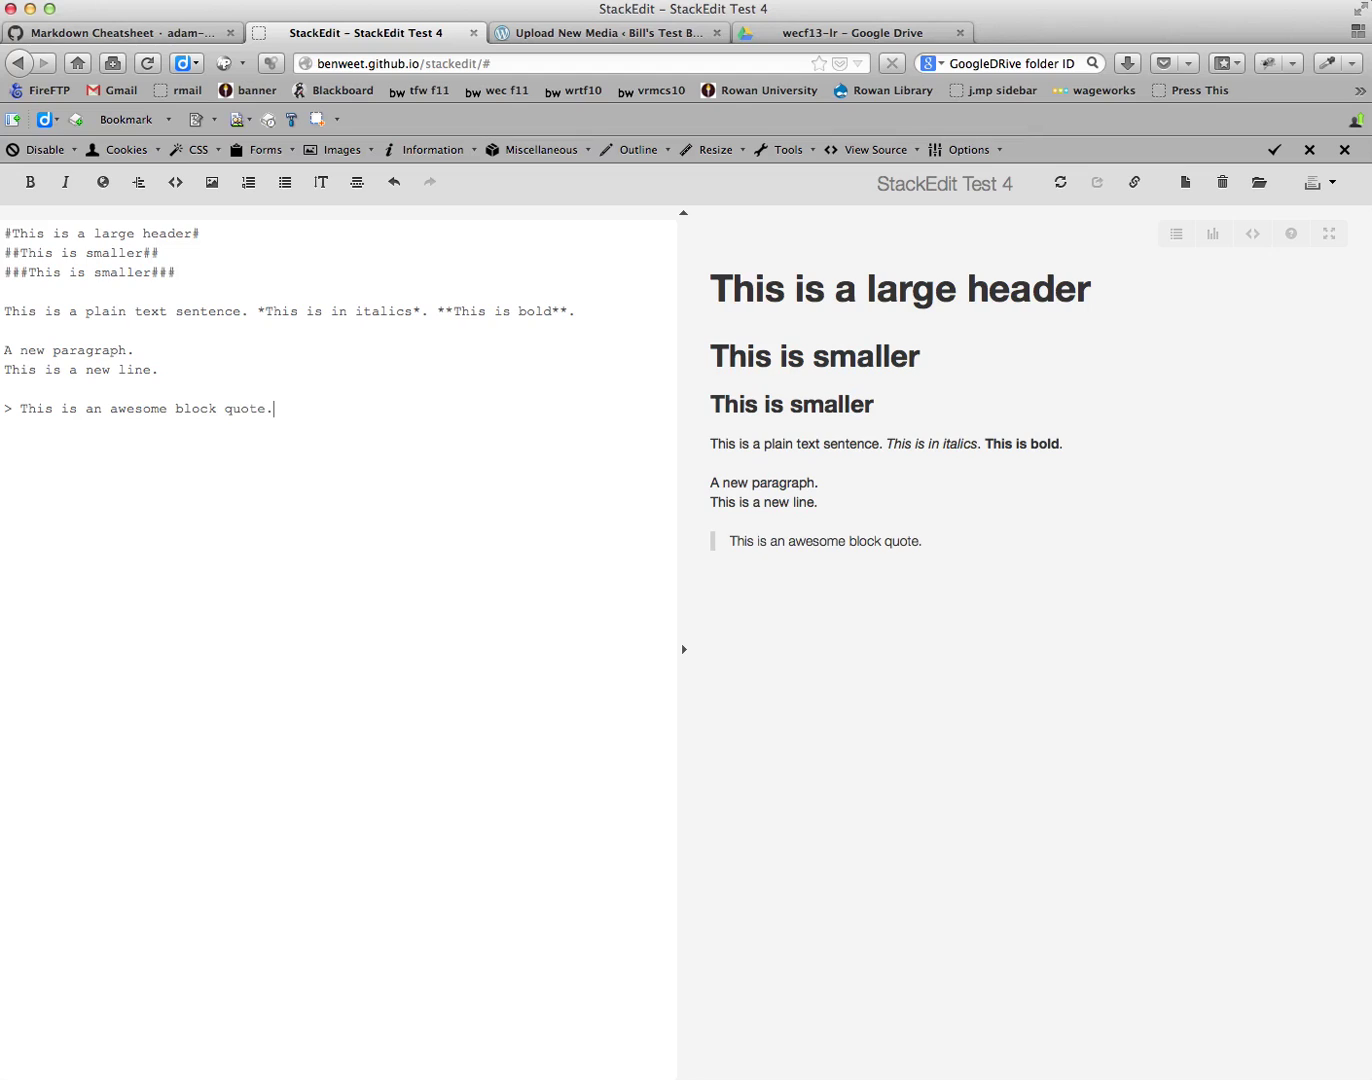
key("Return")
key("Return")
type("This is not. I do have a link to CNN.")
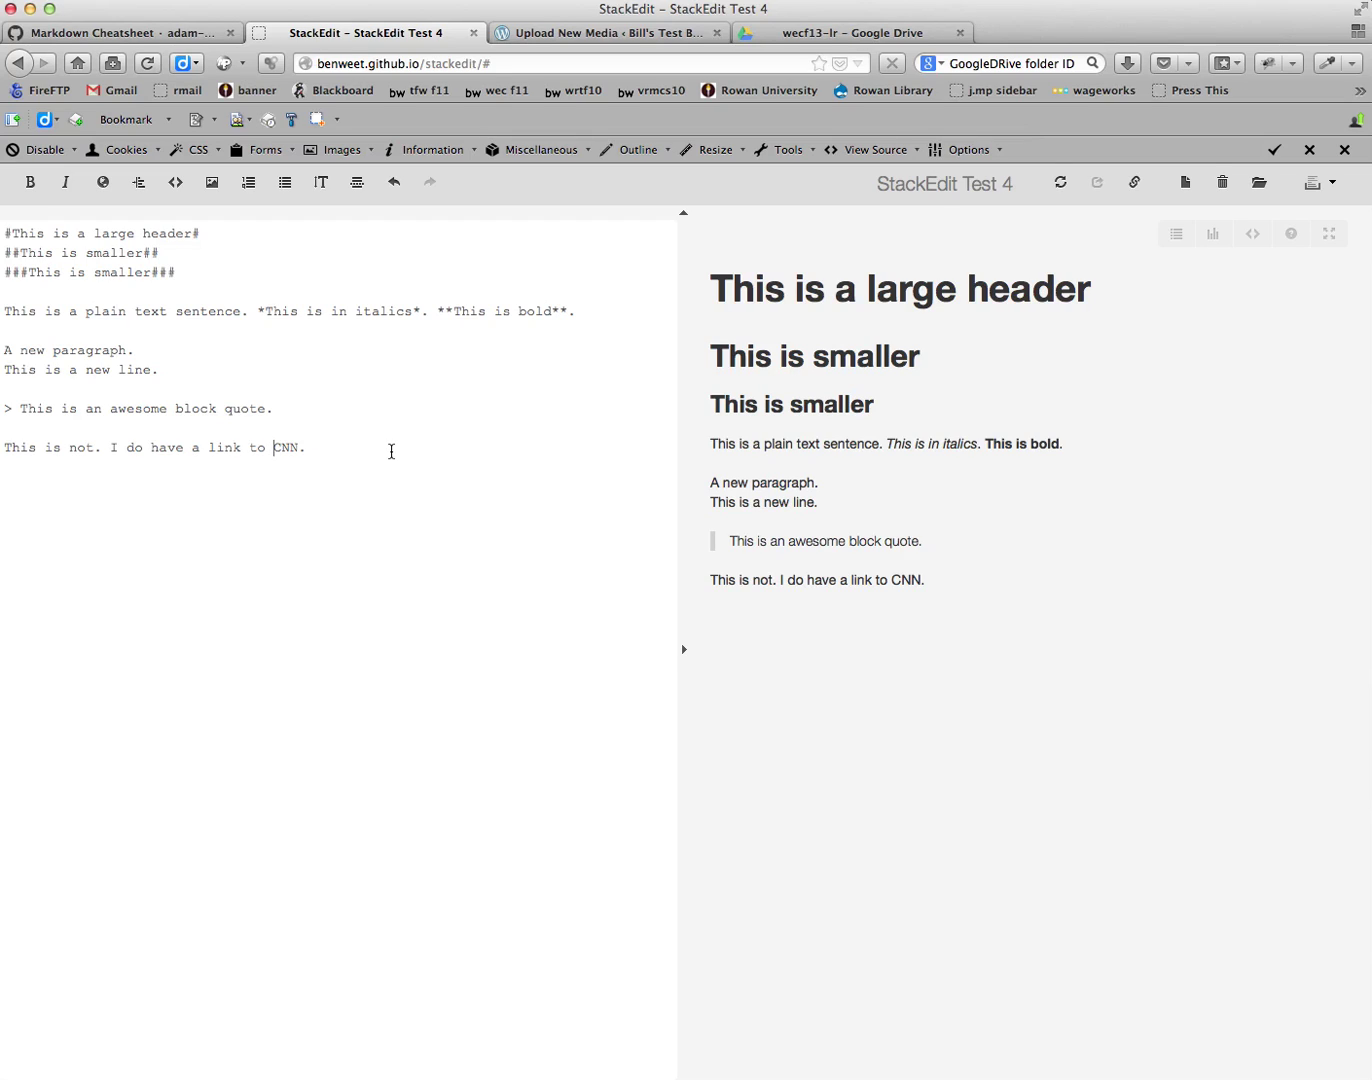
type("[")
key("Right")
type("](http://")
key("BackSpace")
key("BackSpace")
type("//cnn.com")
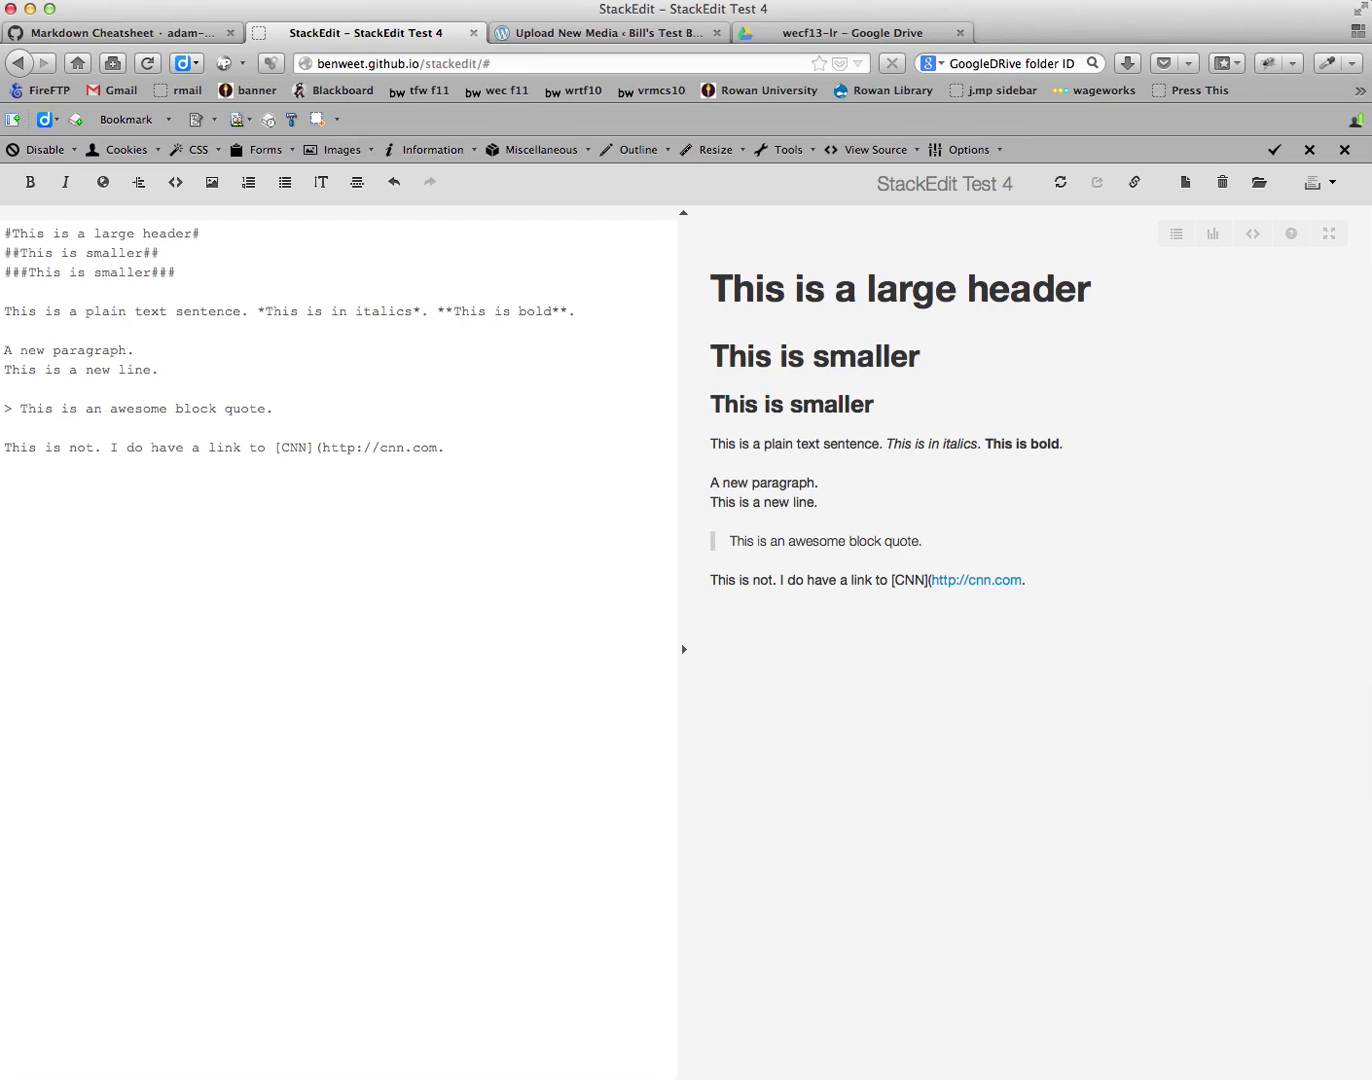
type(")")
Step: Consult the cheatsheet, then insert an empty ![]() image tag on a new paragraph below the CNN link
left_click(113, 36)
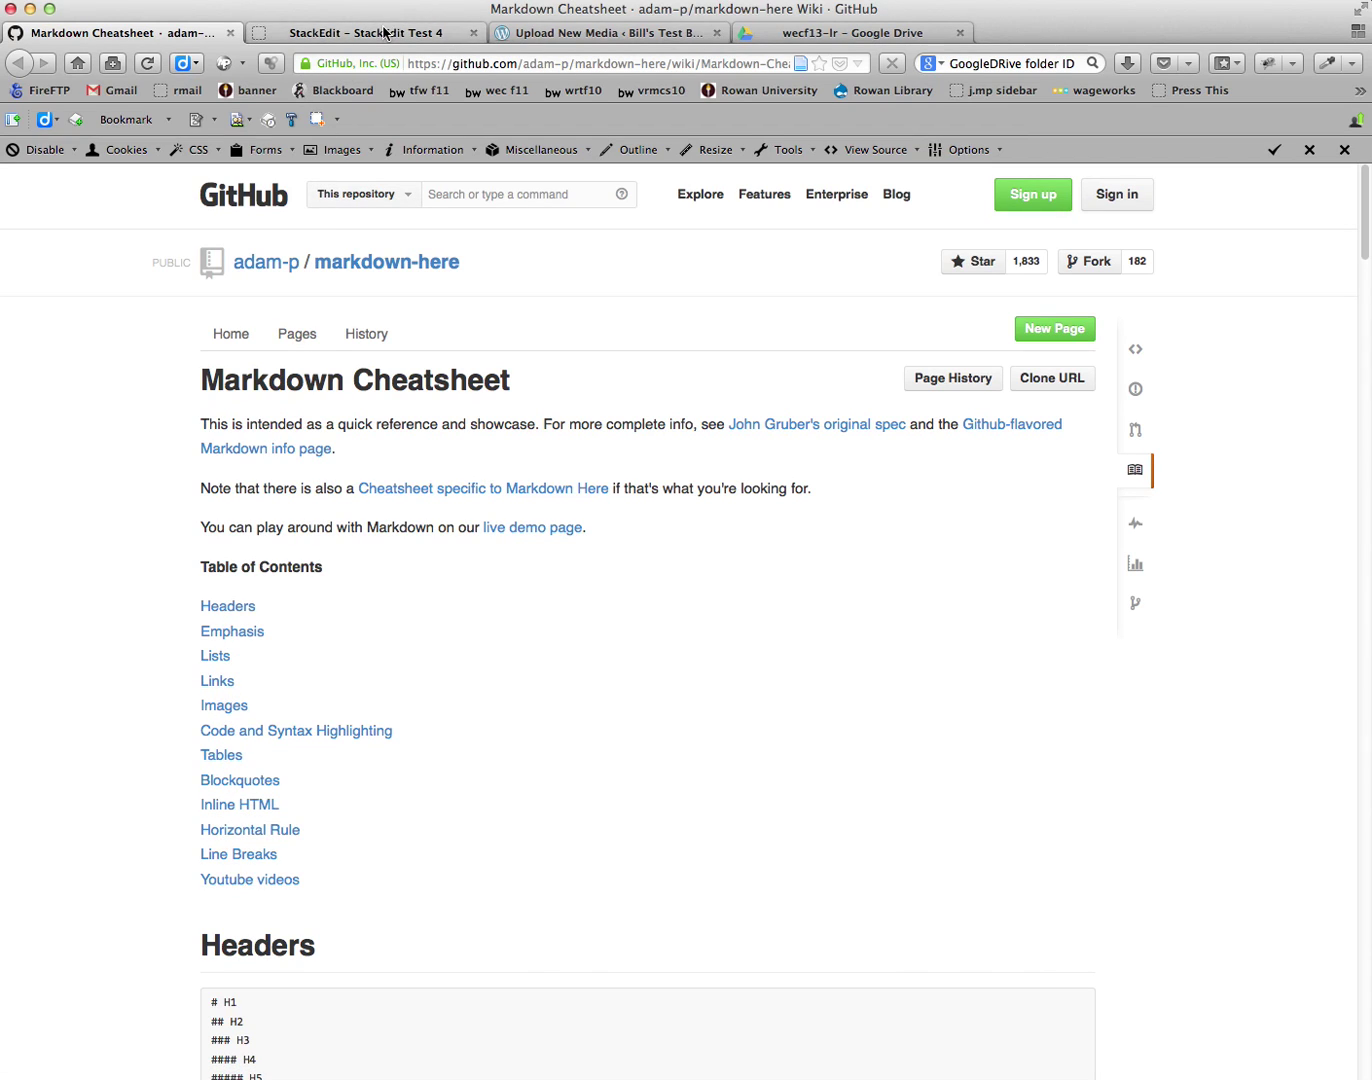
left_click(386, 33)
key("Right")
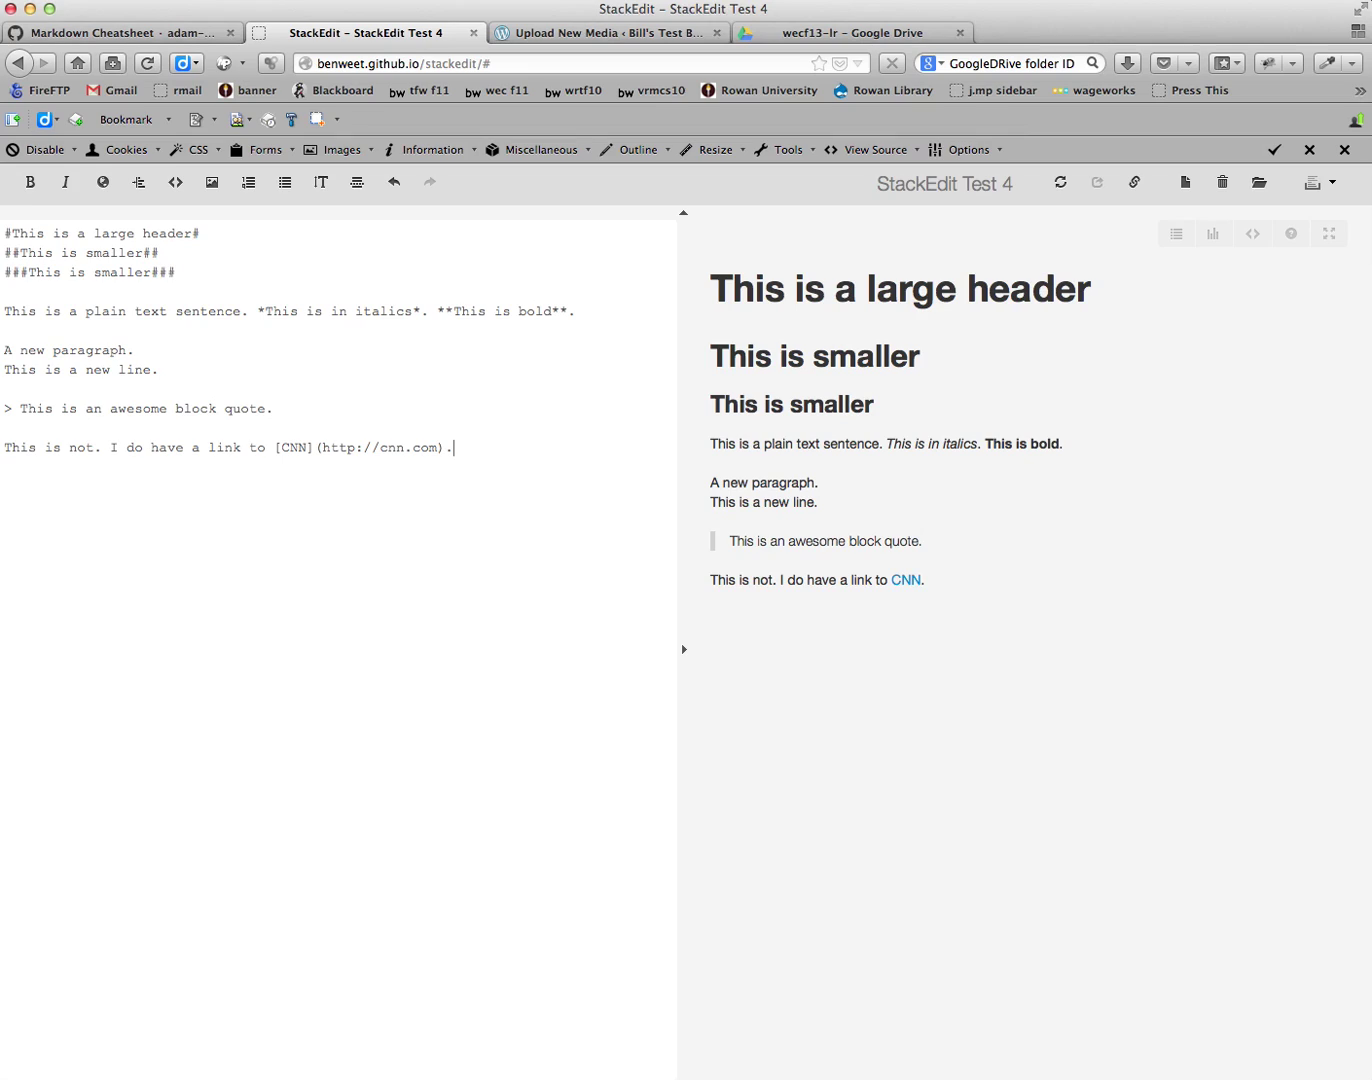
key("Return")
key("Return")
type("!")
type("[]()")
left_click(19, 488)
left_click(38, 486)
Step: Copy the File URL of the spacewar-small image from its WordPress Edit Media page
left_click(618, 34)
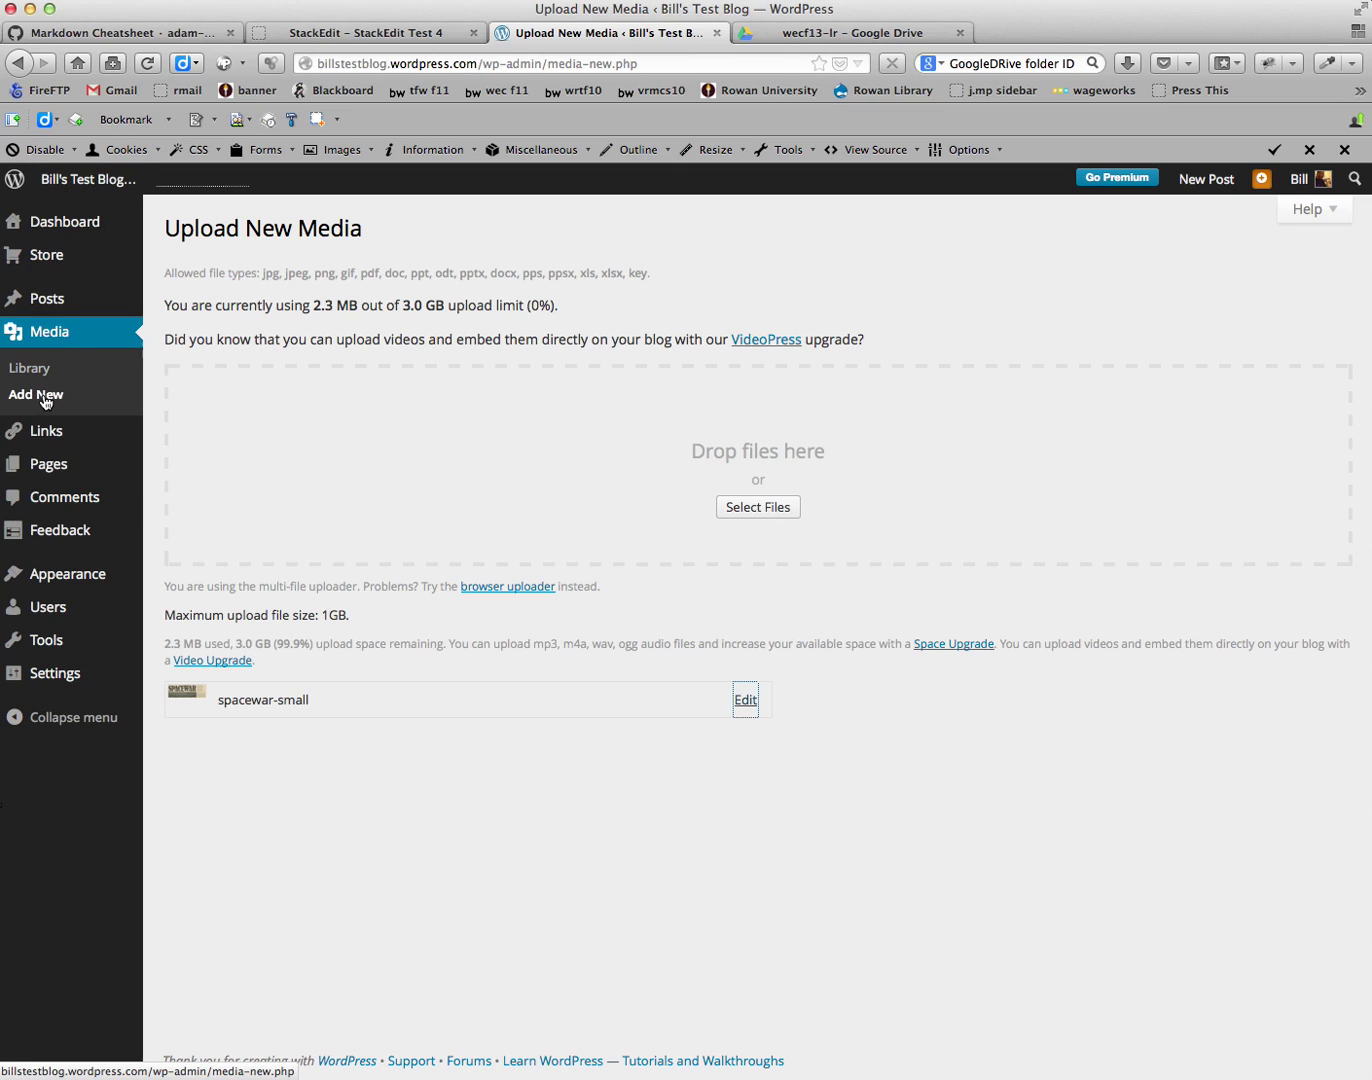
left_click(734, 510)
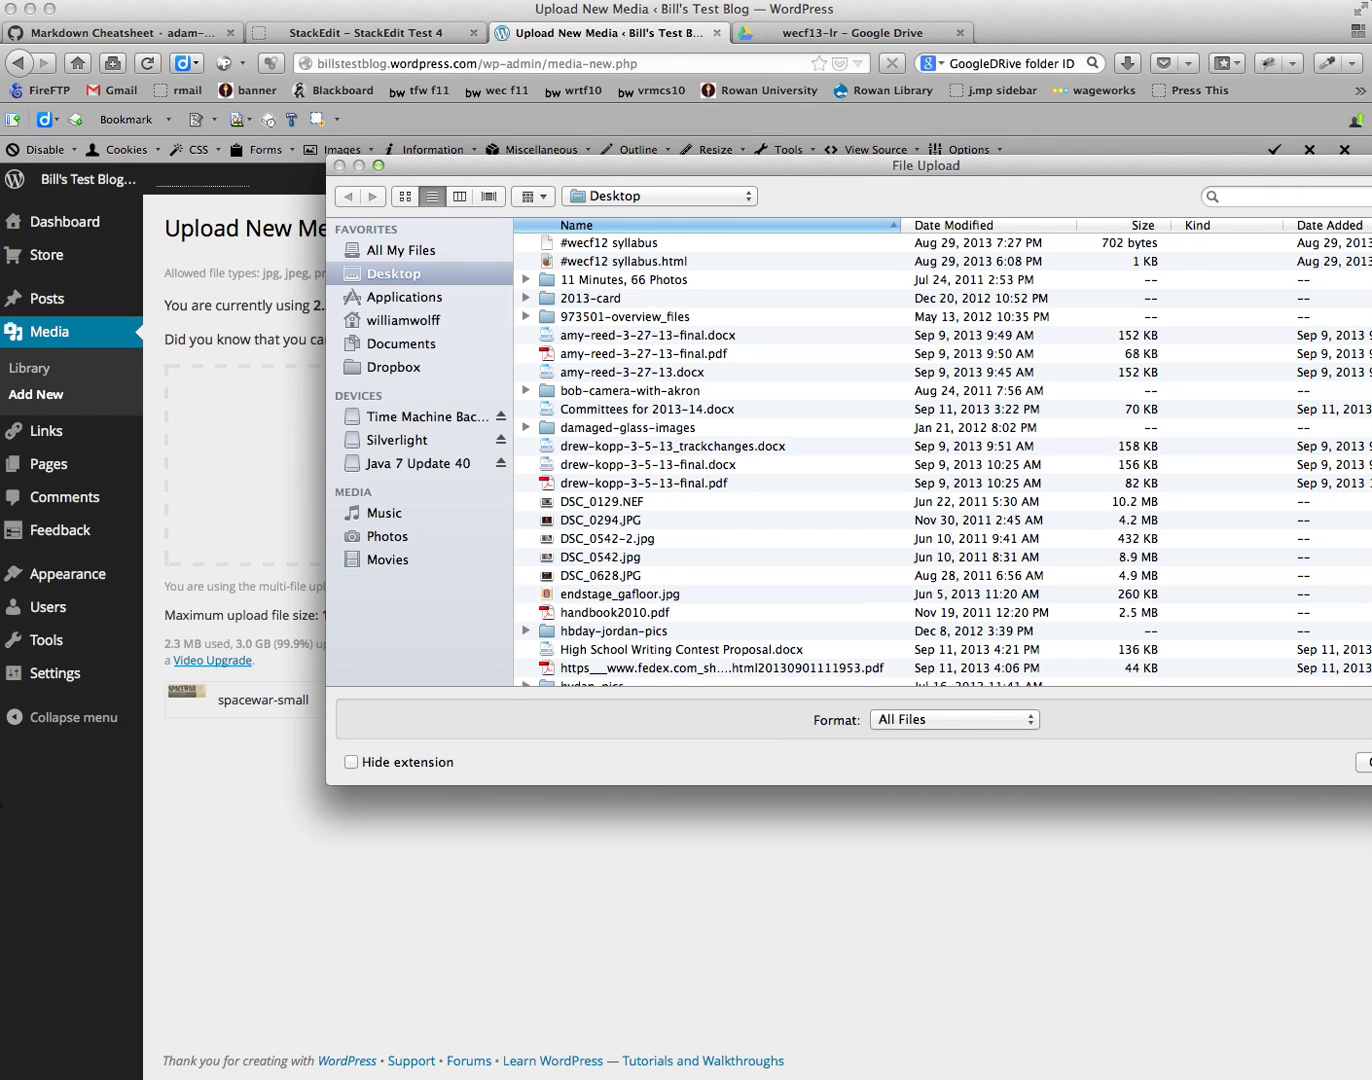
key("Escape")
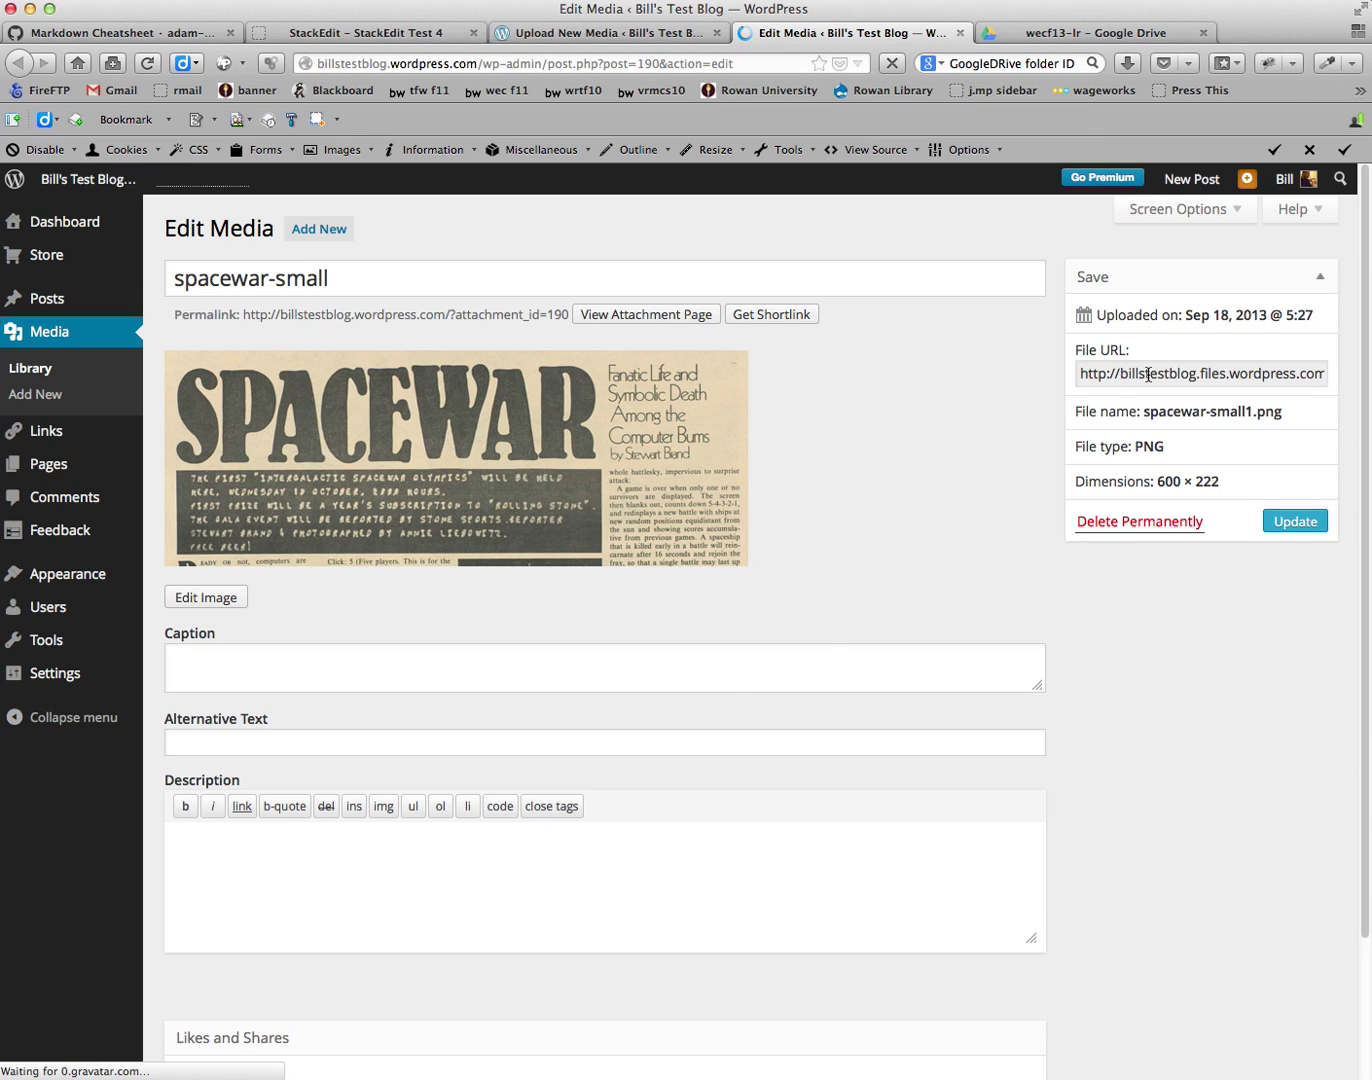
left_click(1146, 375)
right_click(1147, 375)
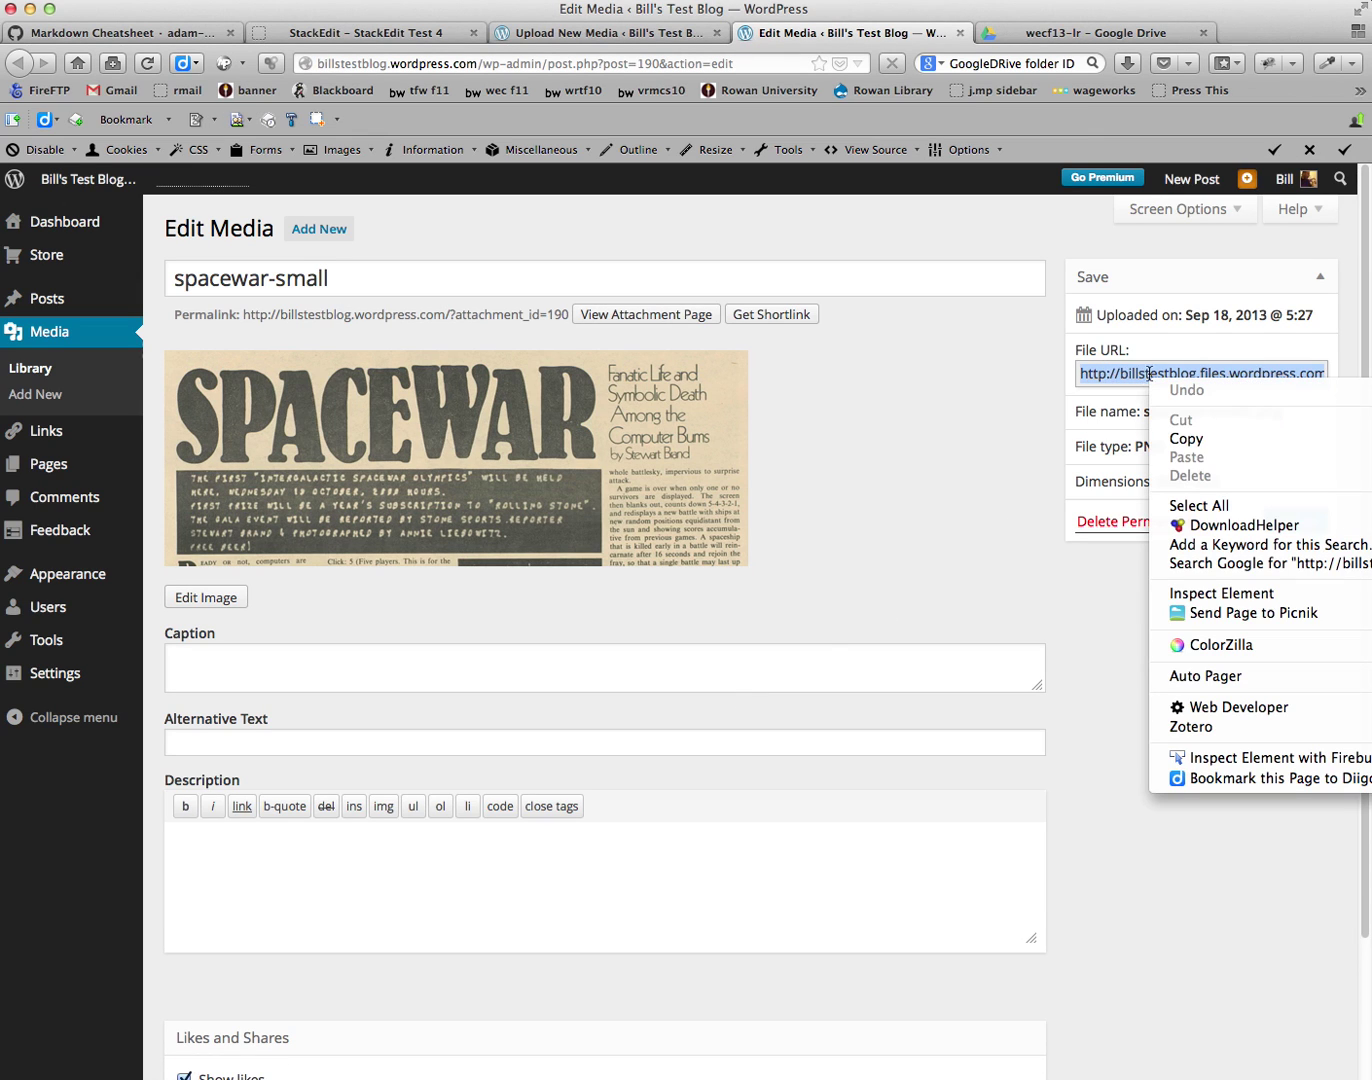
left_click(1186, 439)
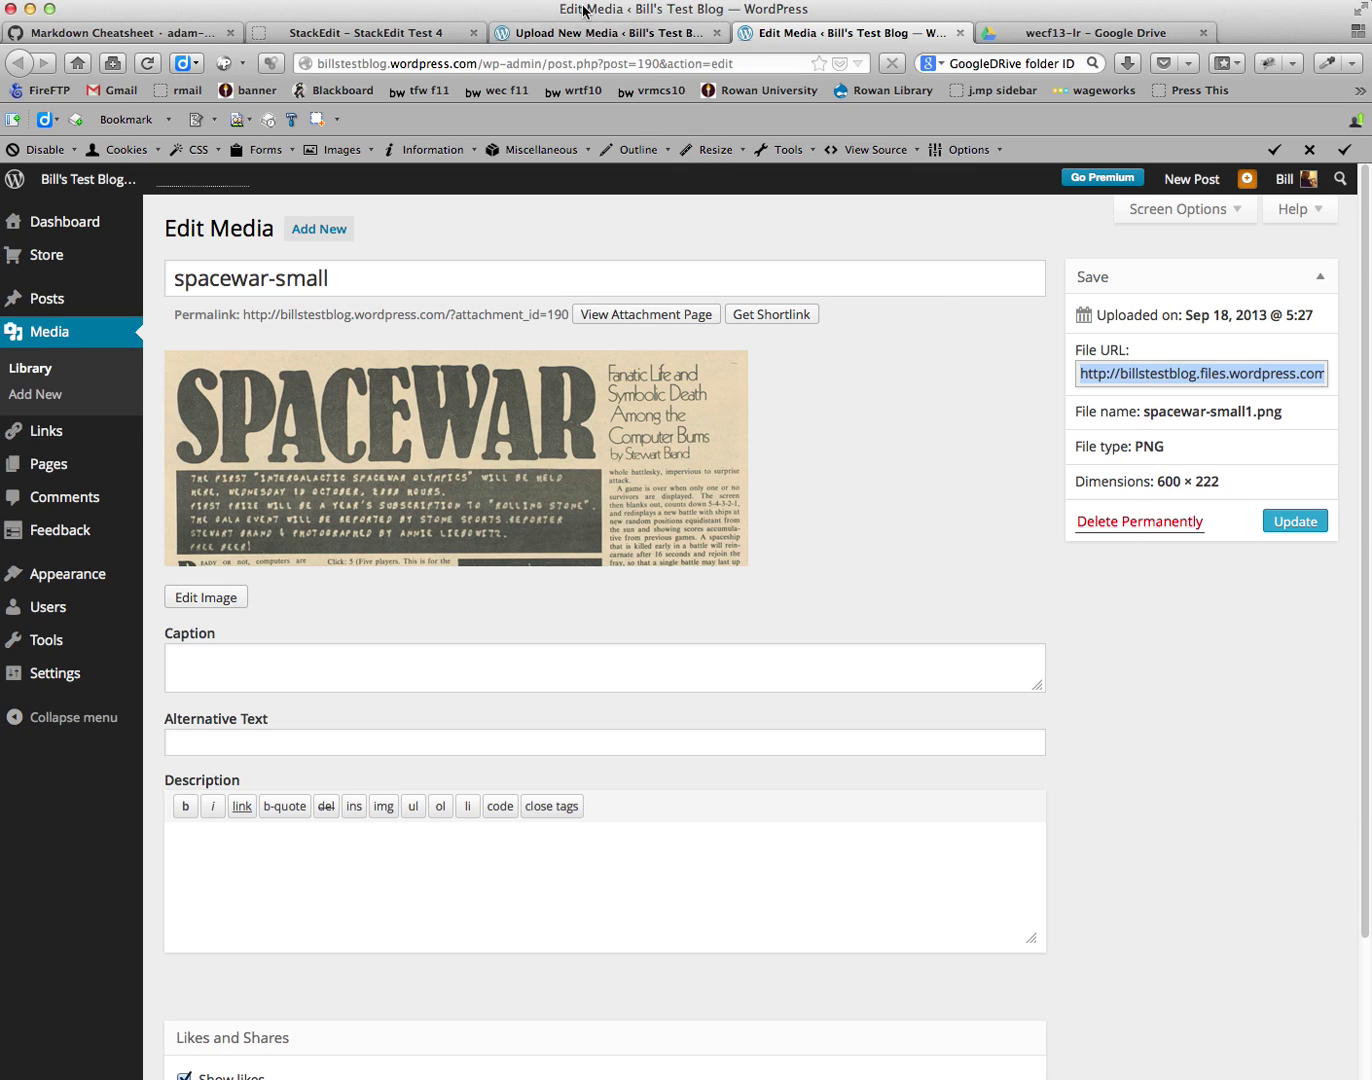
left_click(600, 33)
Step: Paste the spacewar-small1.png URL into the image tag's parentheses
left_click(390, 38)
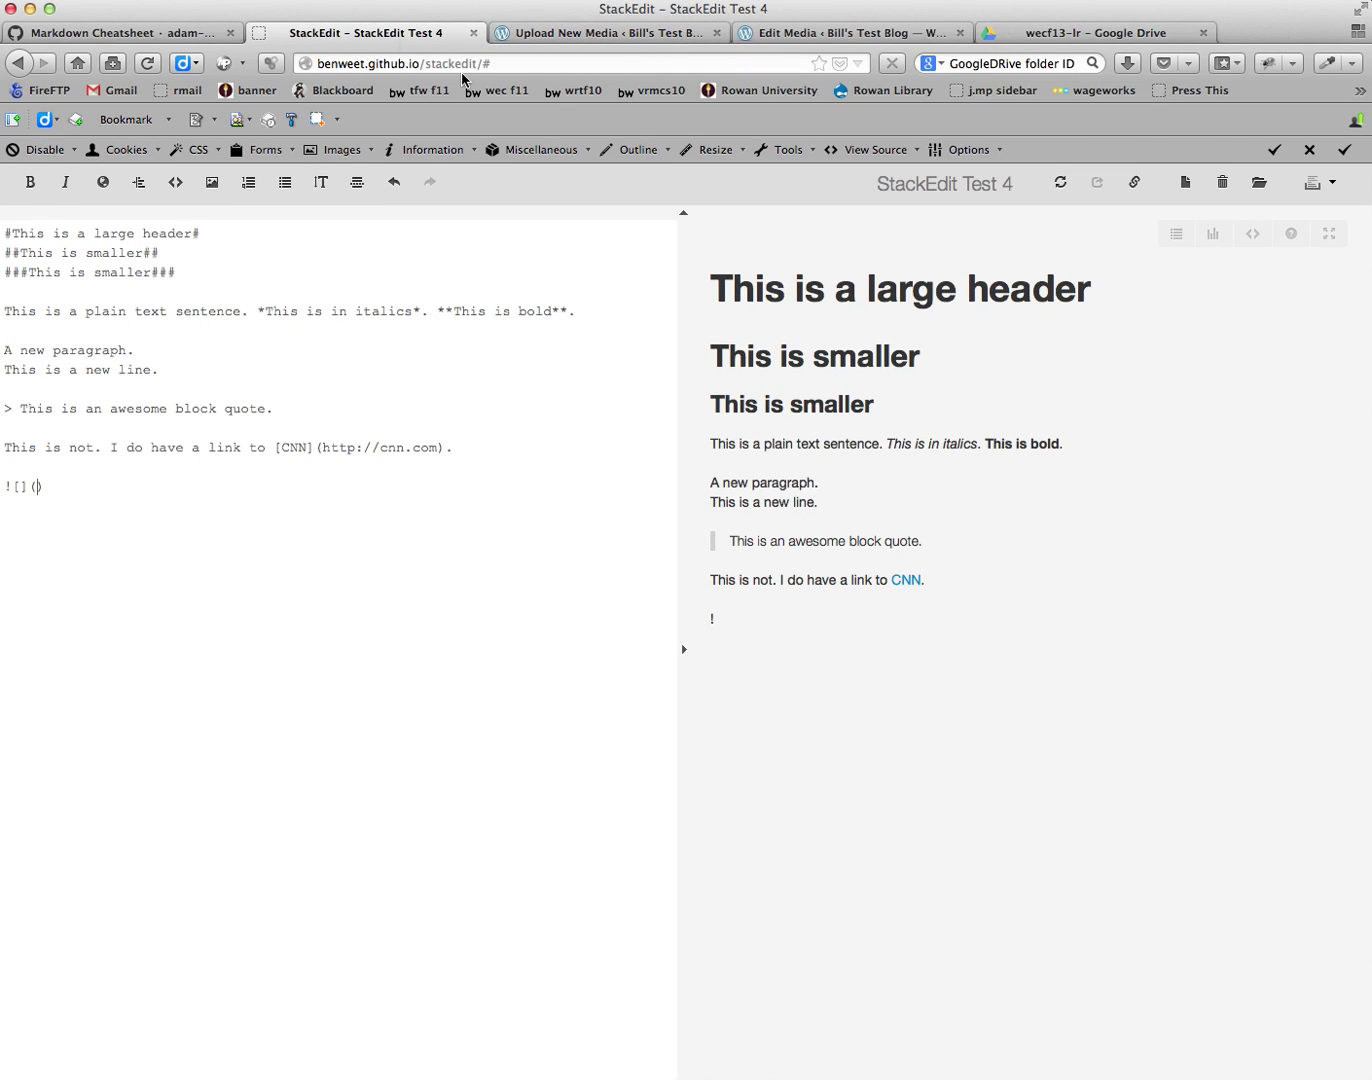
left_click(38, 487)
key("super+v")
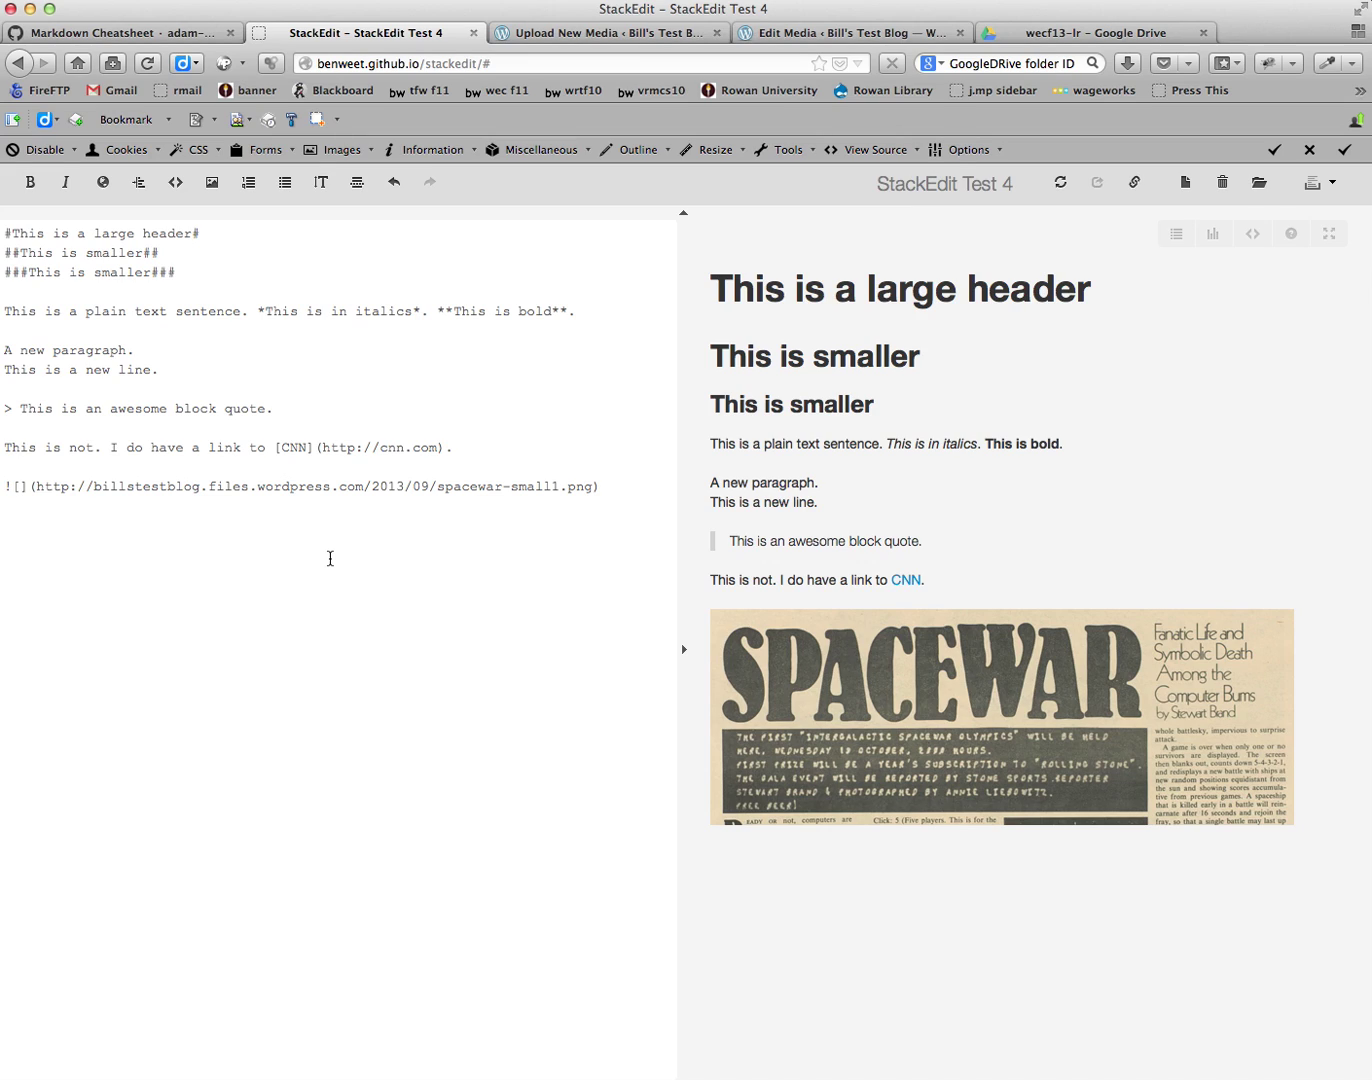
Step: Type the alt text 'Spacewar article from original 1972 printing' between the image tag's brackets
left_click(23, 487)
type("S")
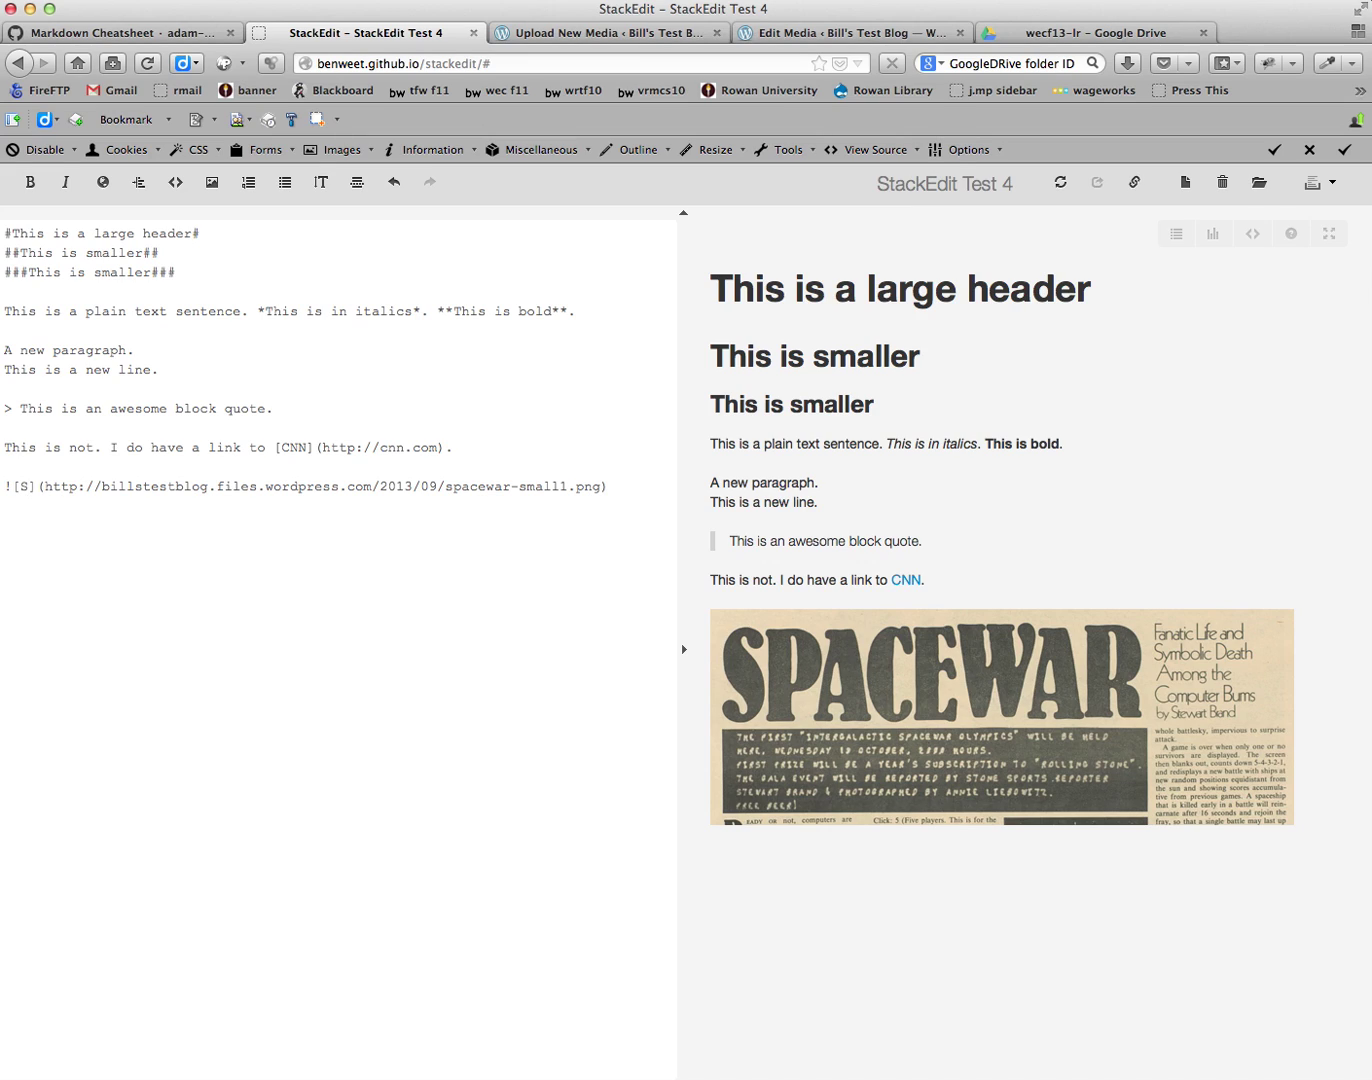
key("BackSpace")
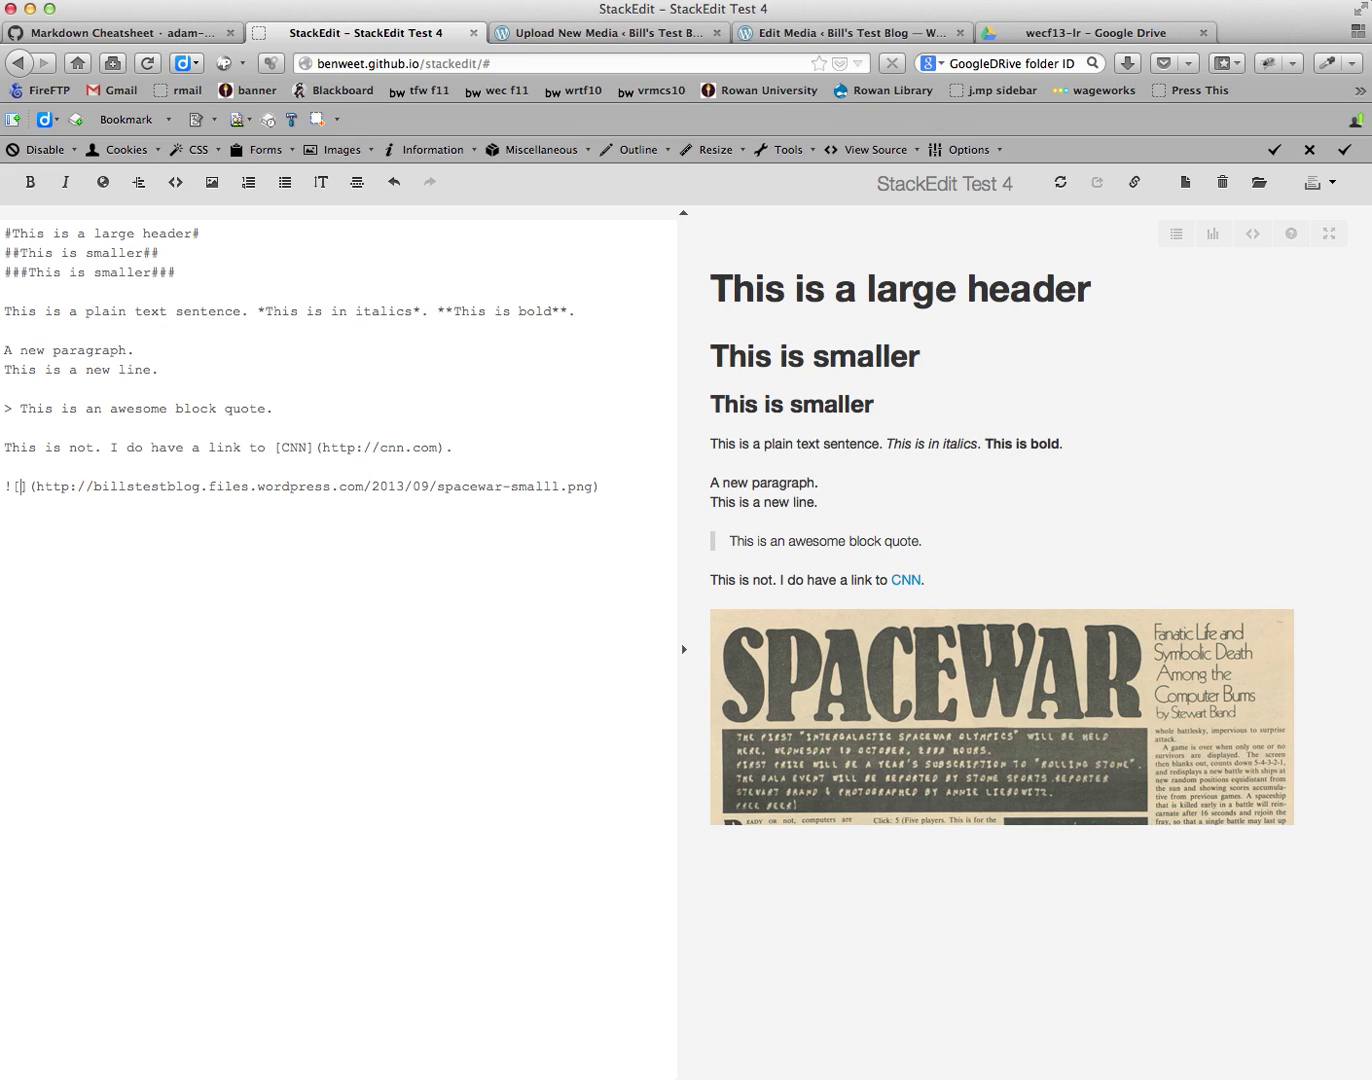
type("Spacewar")
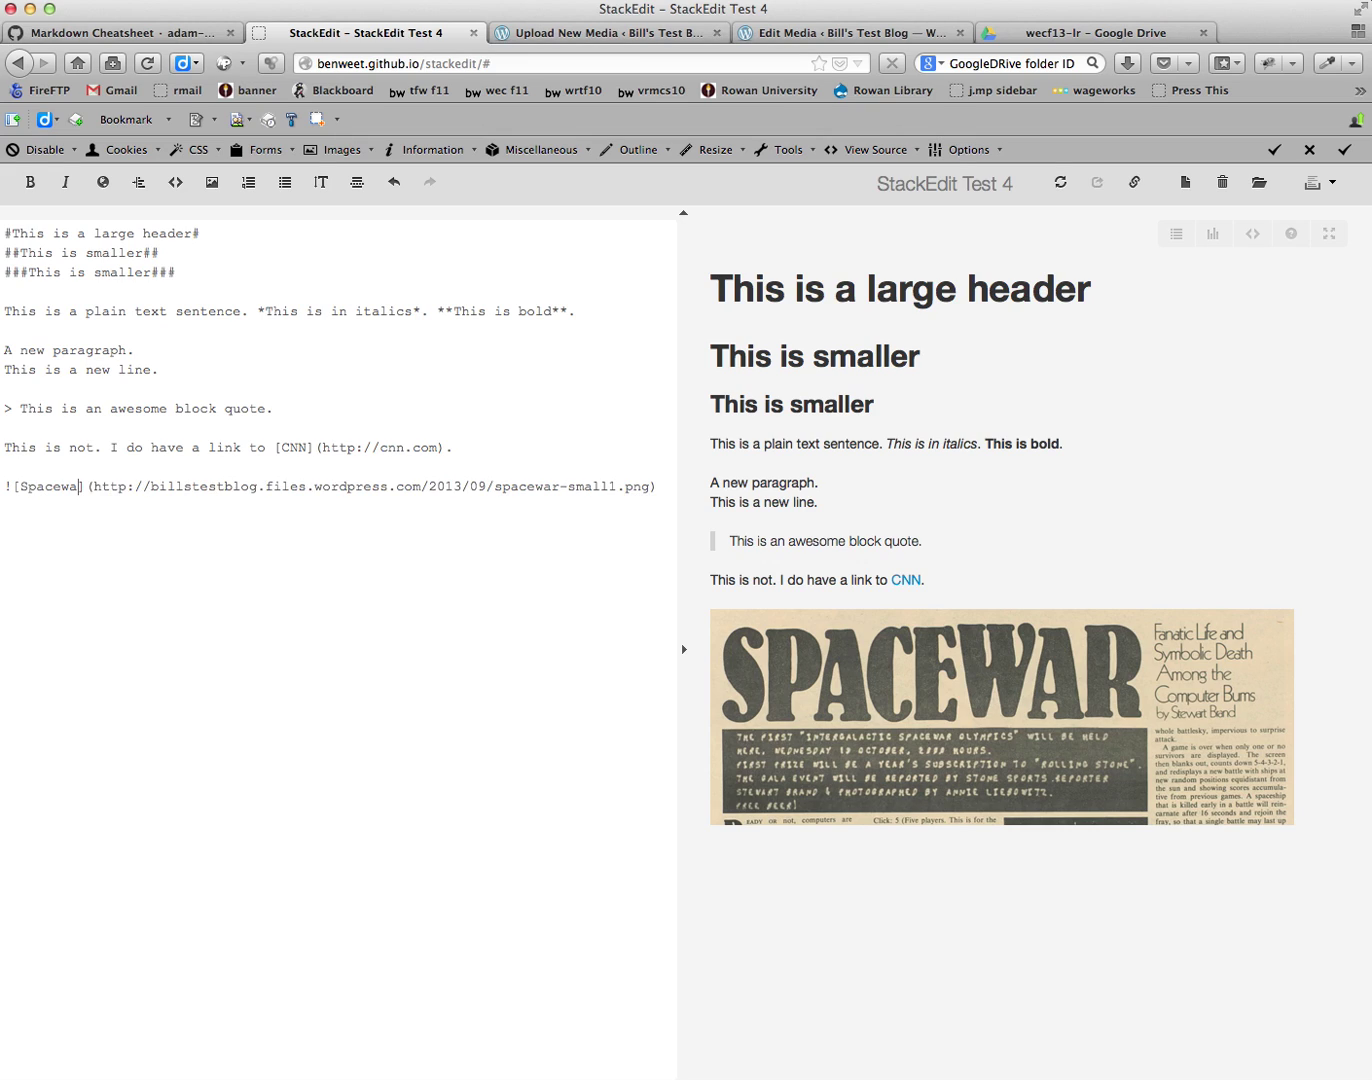
key("BackSpace")
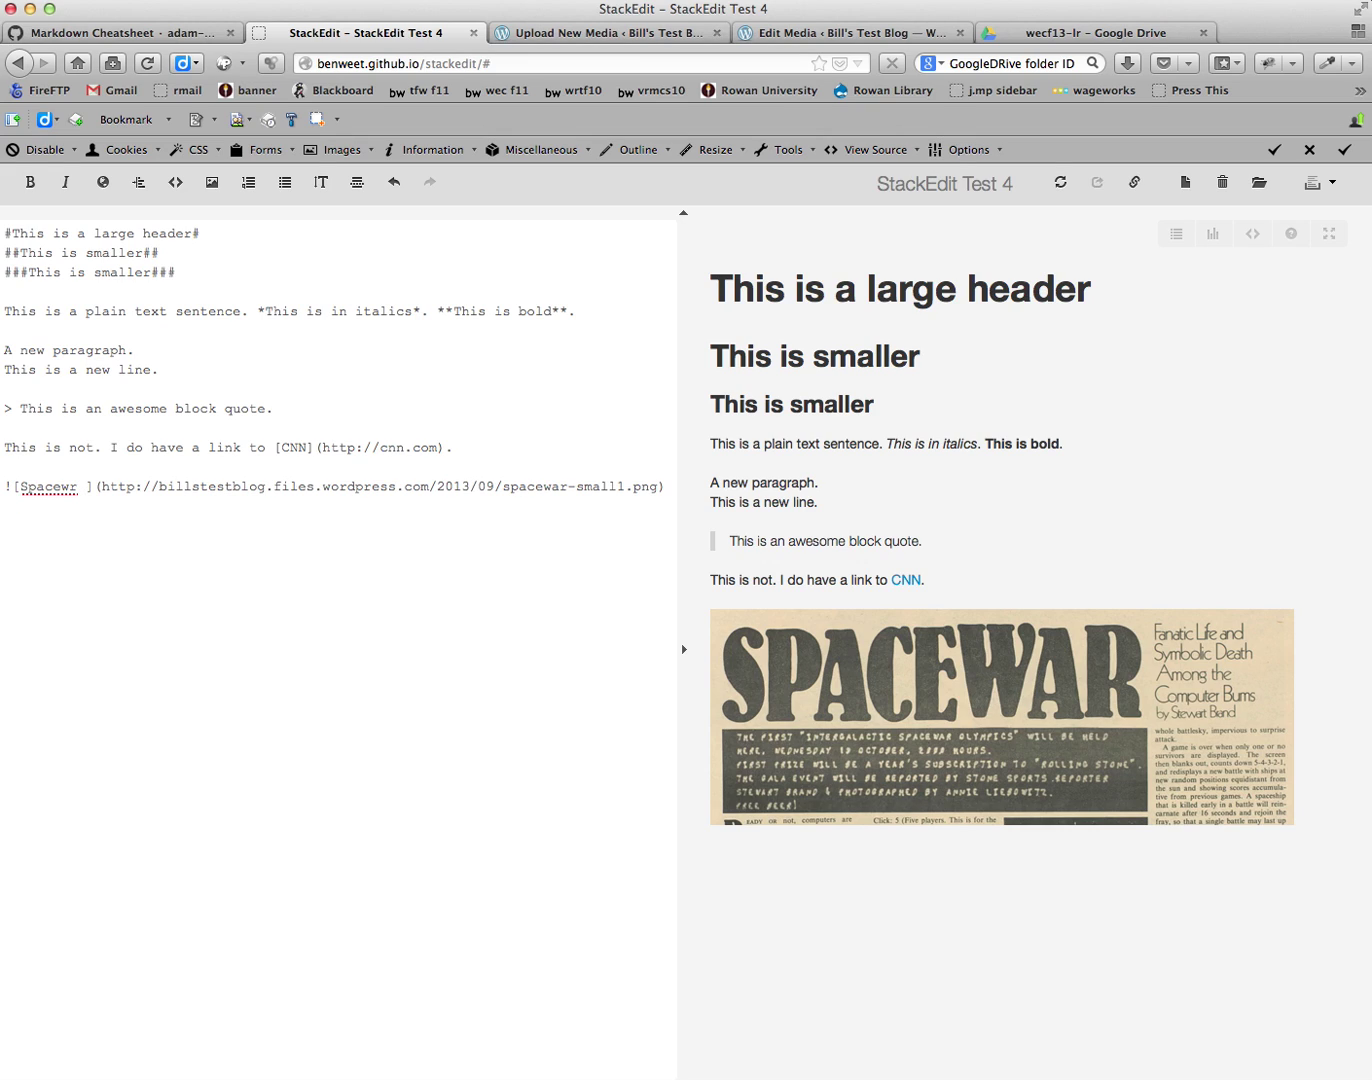
type("r article ")
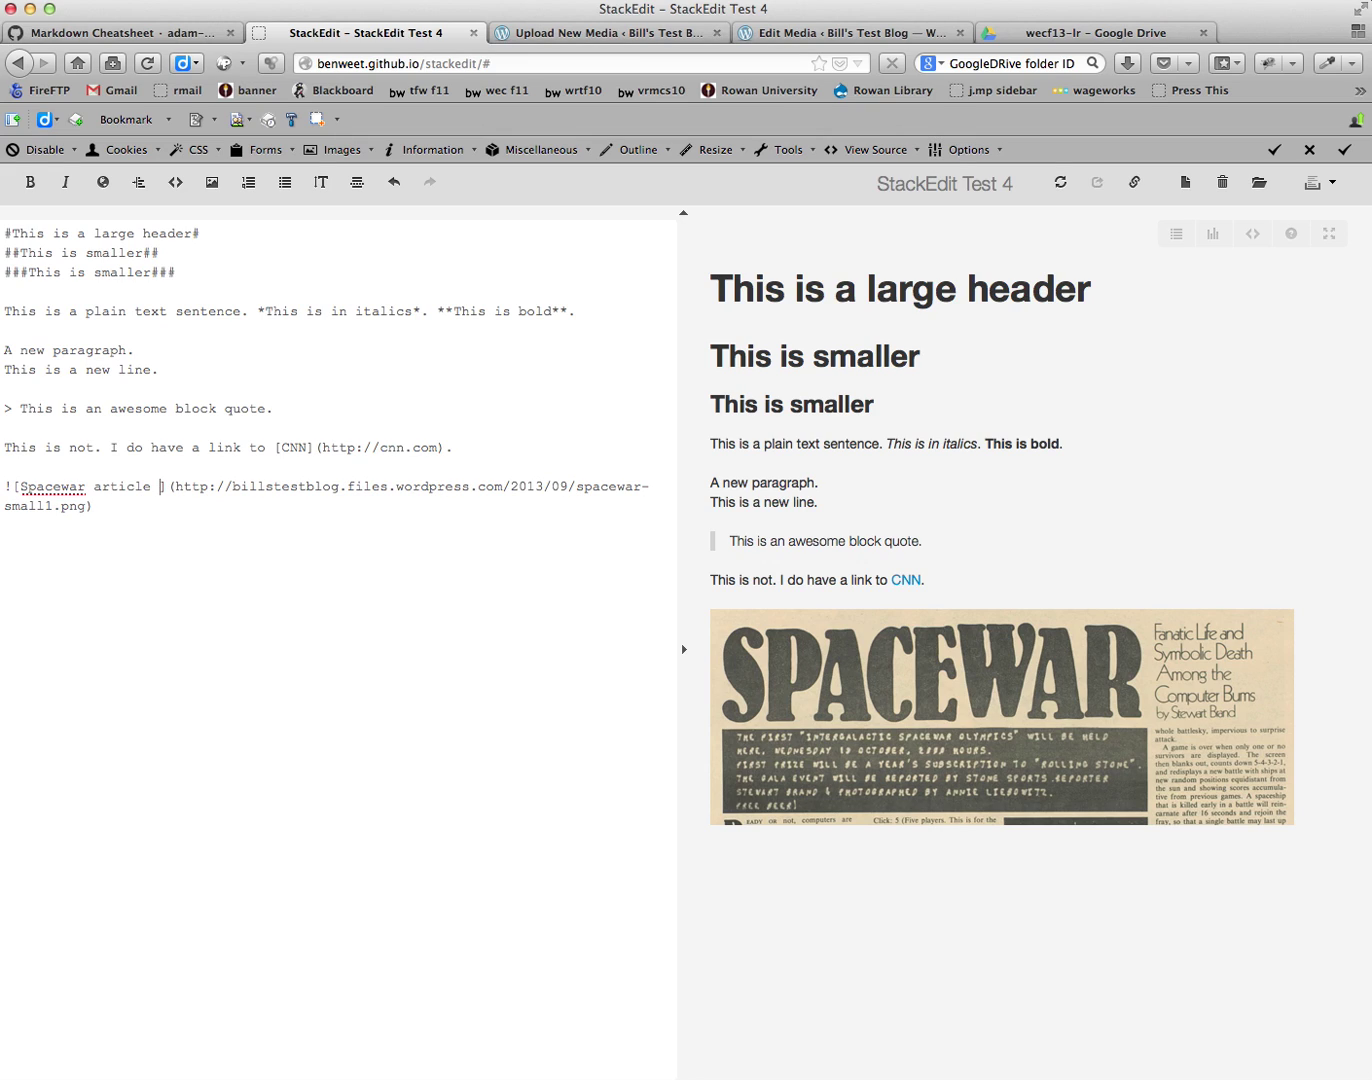
type("from original ")
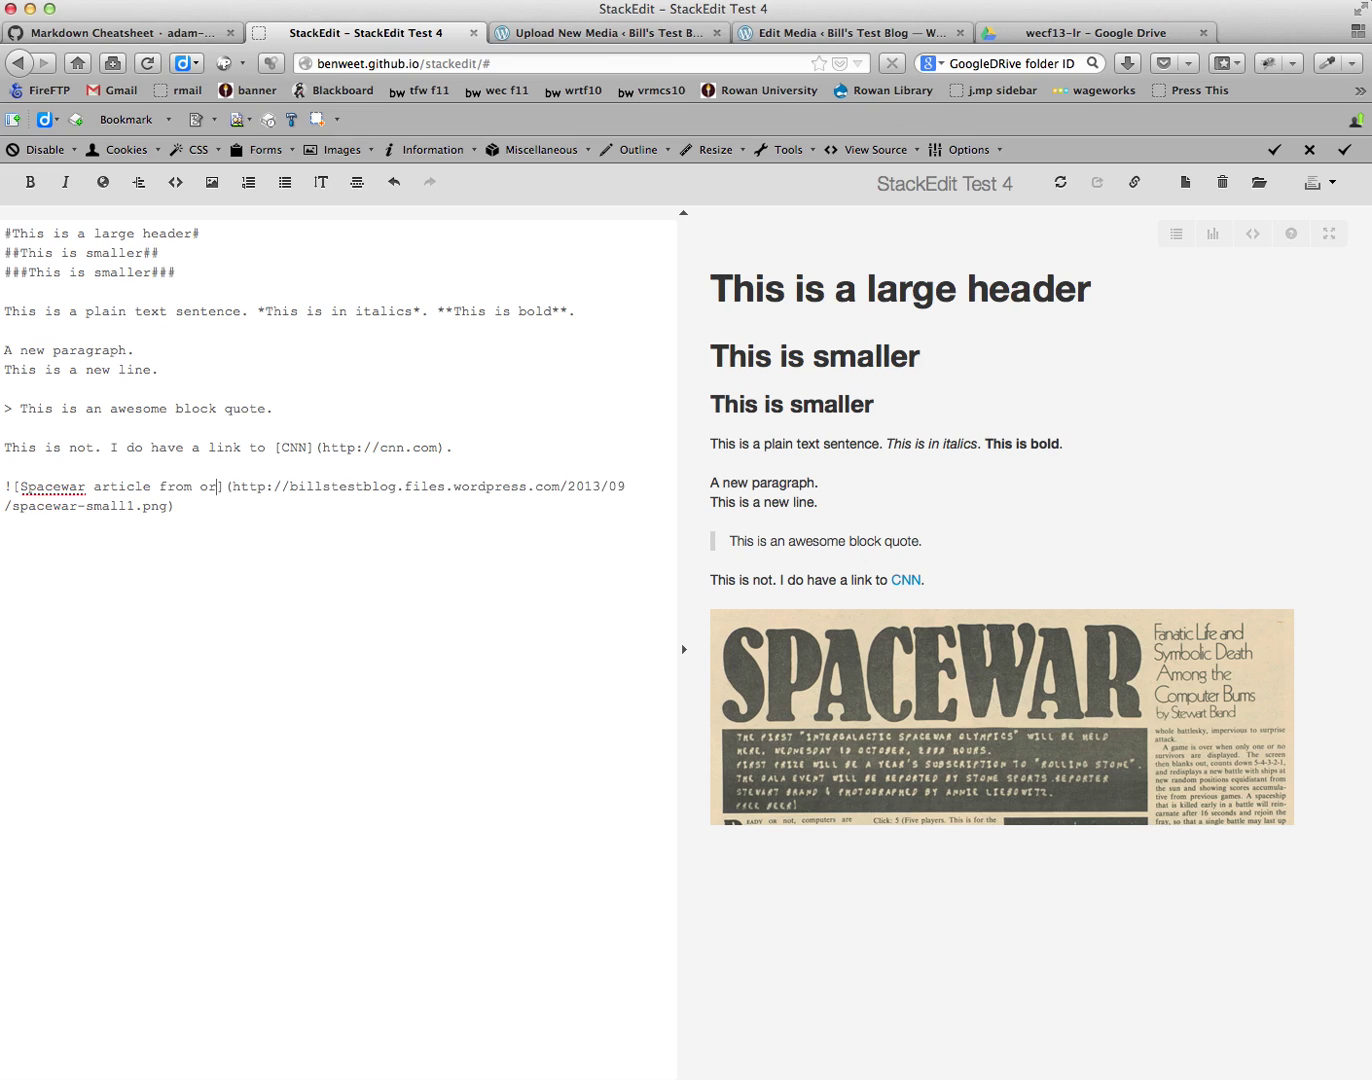
type("1972 pri")
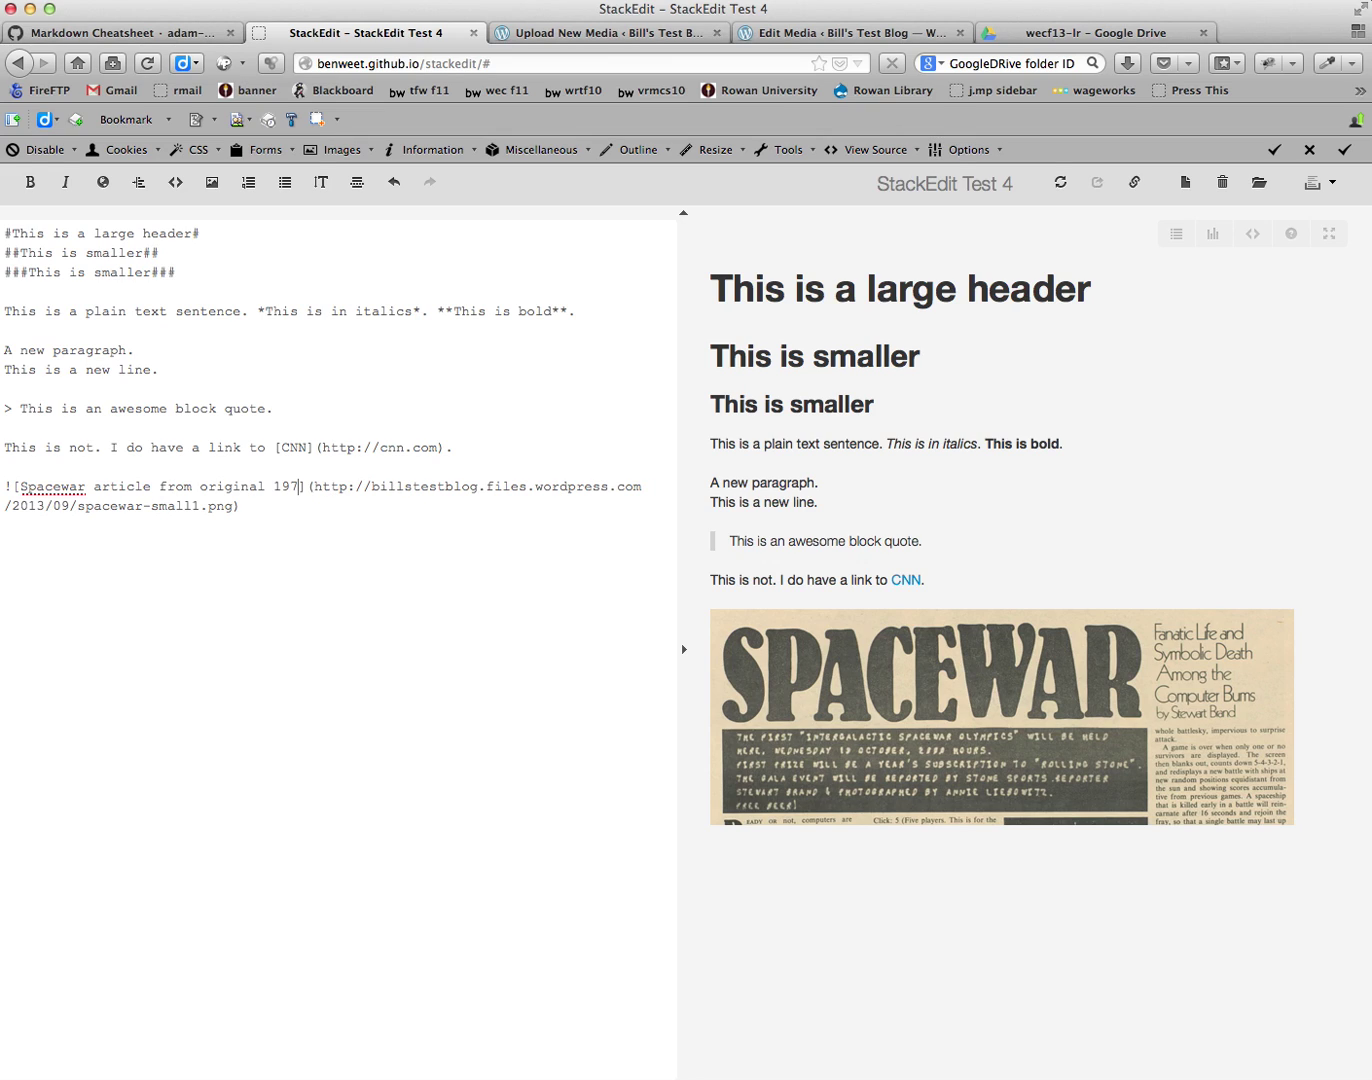
type("nting")
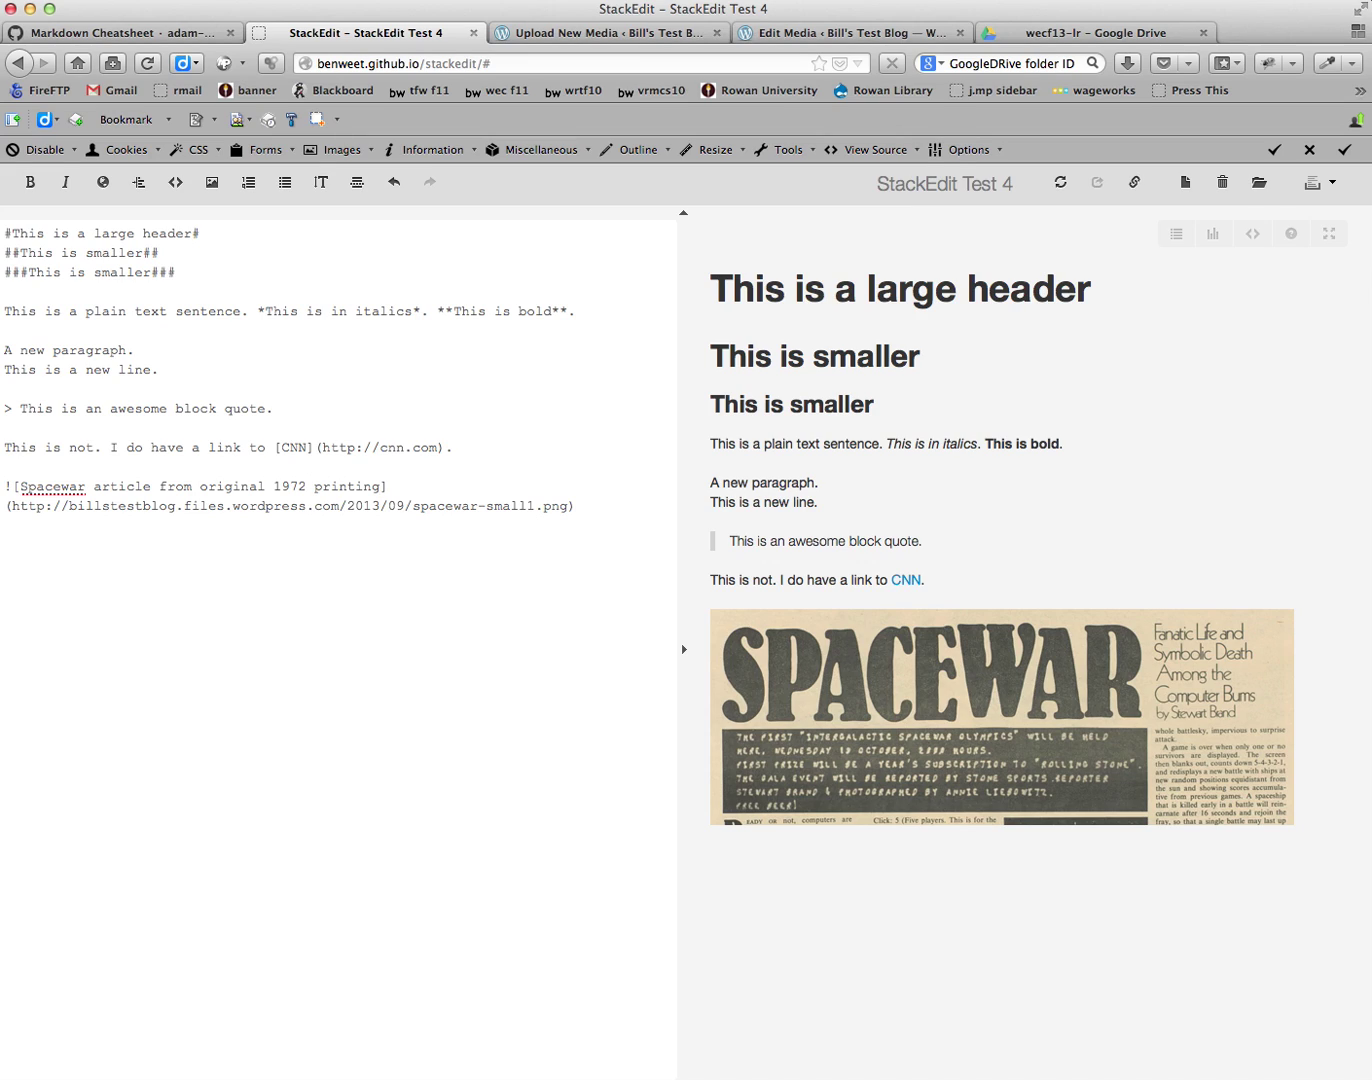
Step: Close the image tag and add 'Add some commentary.' as a new paragraph beneath it
left_click(579, 508)
key("Return")
key("Return")
type("I some com")
key("BackSpace")
key("BackSpace")
key("BackSpace")
key("BackSpace")
key("BackSpace")
key("BackSpace")
key("BackSpace")
key("BackSpace")
key("BackSpace")
key("BackSpace")
key("BackSpace")
key("BackSpace")
key("BackSpace")
type(")")
key("Return")
key("Return")
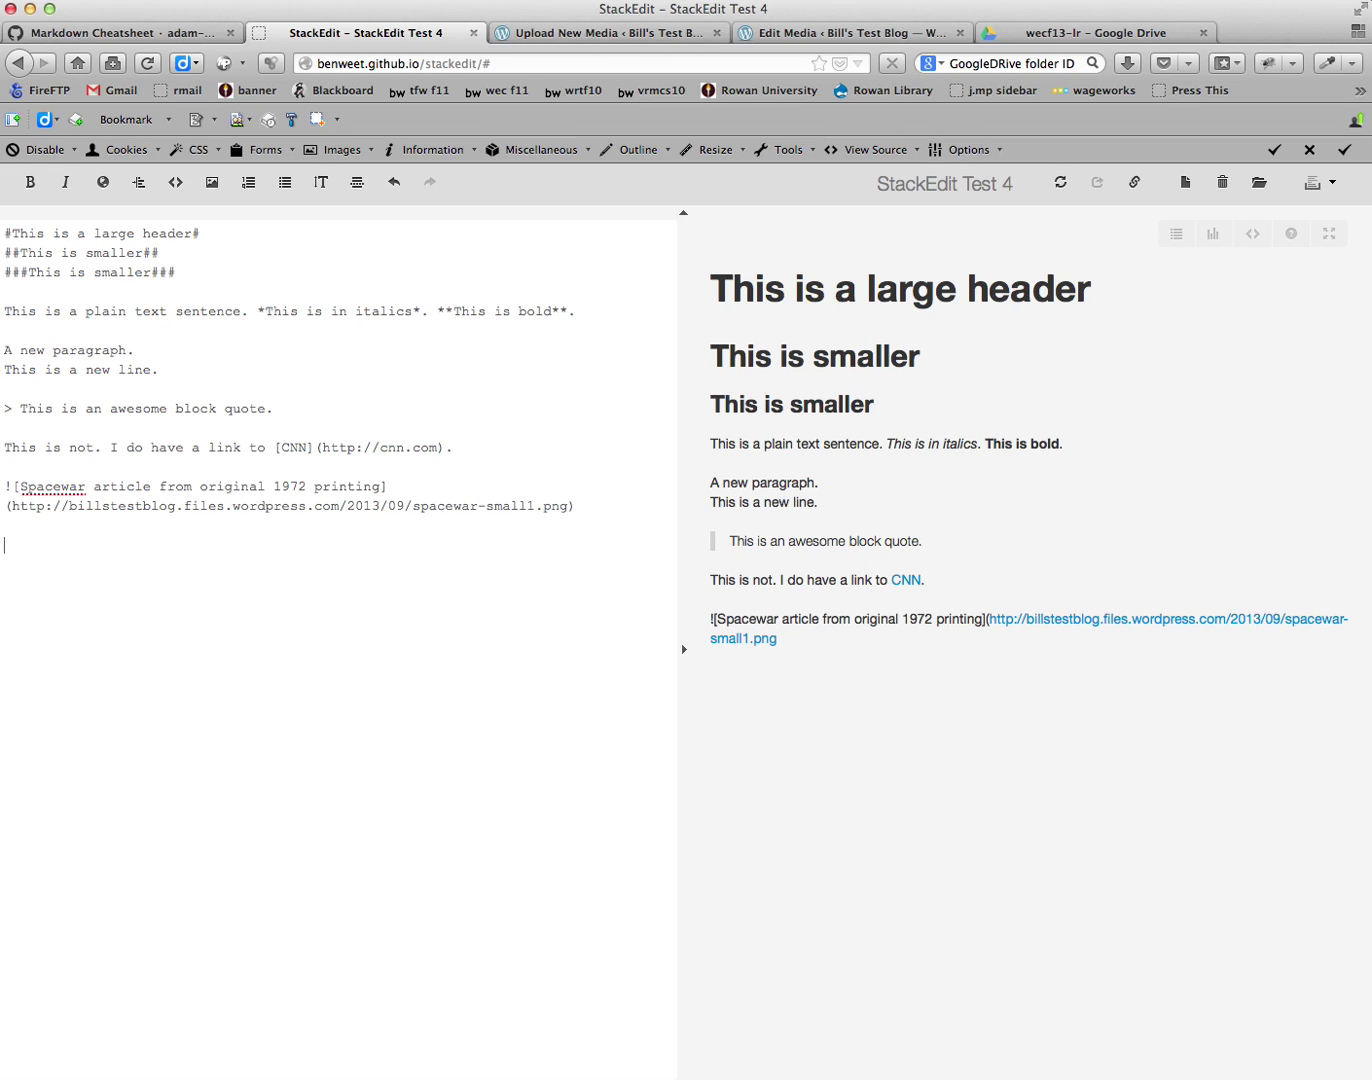
type("Add some comme")
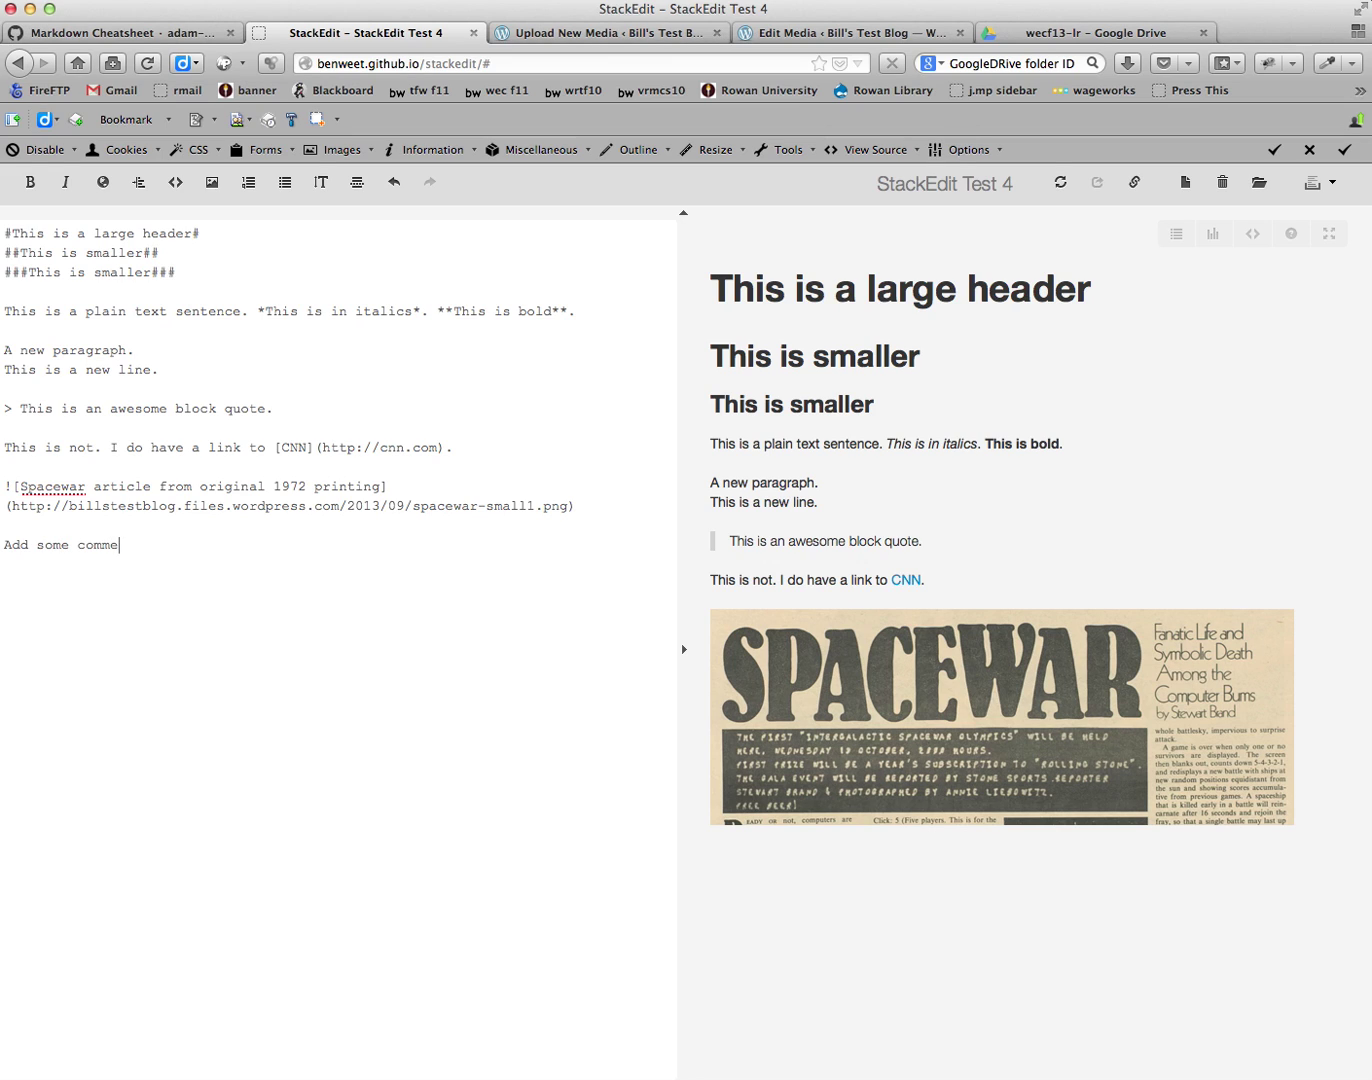
type("ntary.")
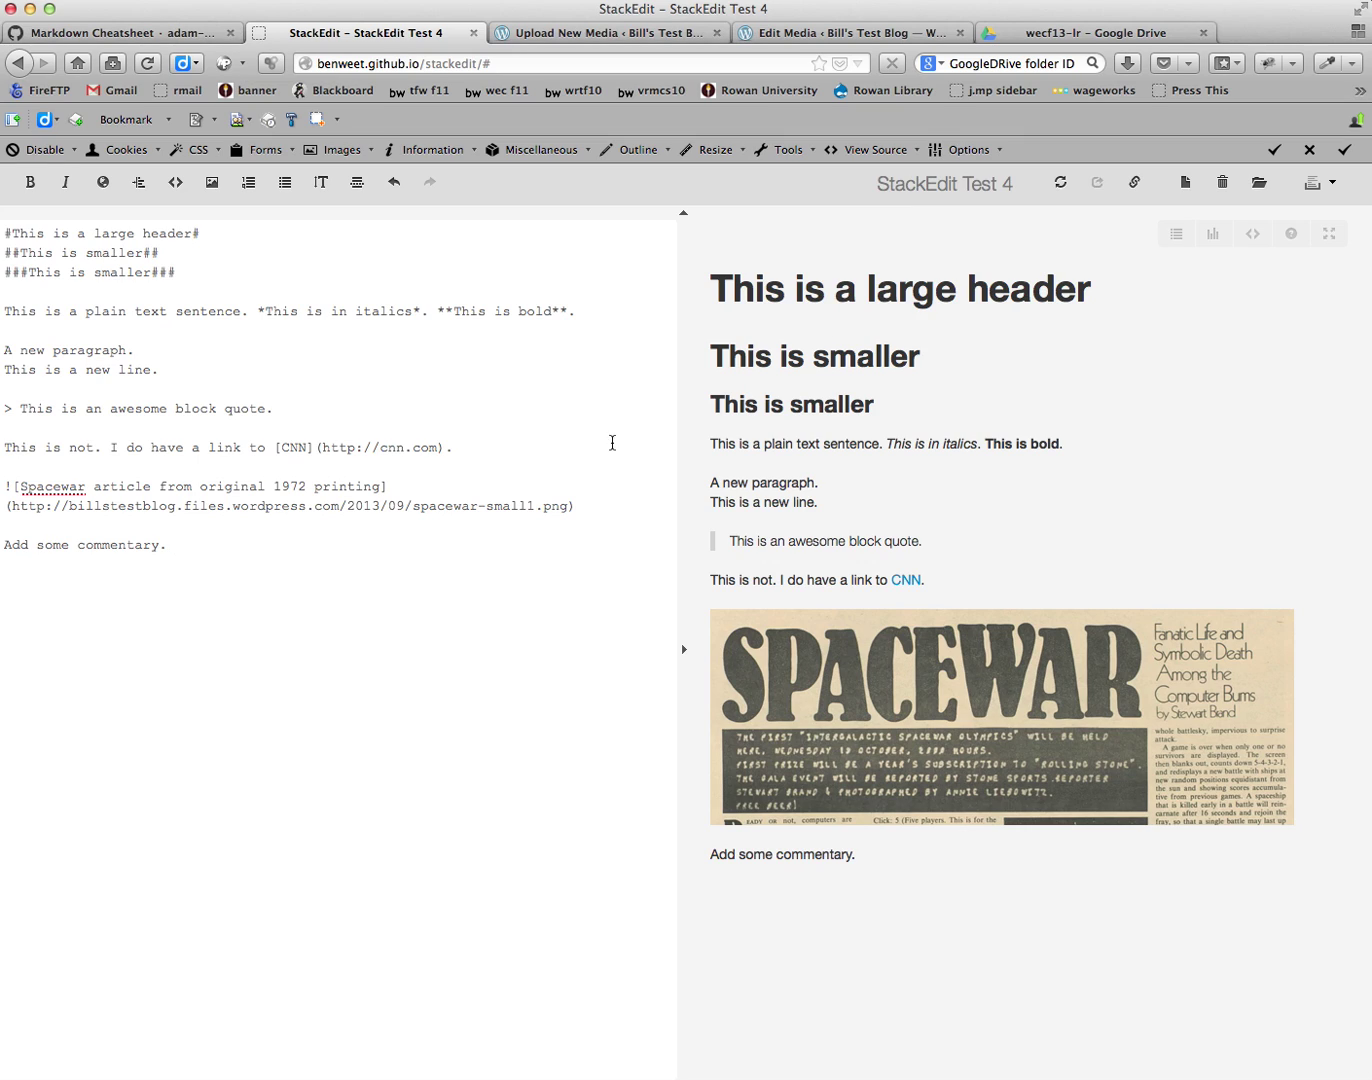
Step: Publish the document to WordPress with the tags stackedit, markdown, test, tutorial
left_click(1319, 185)
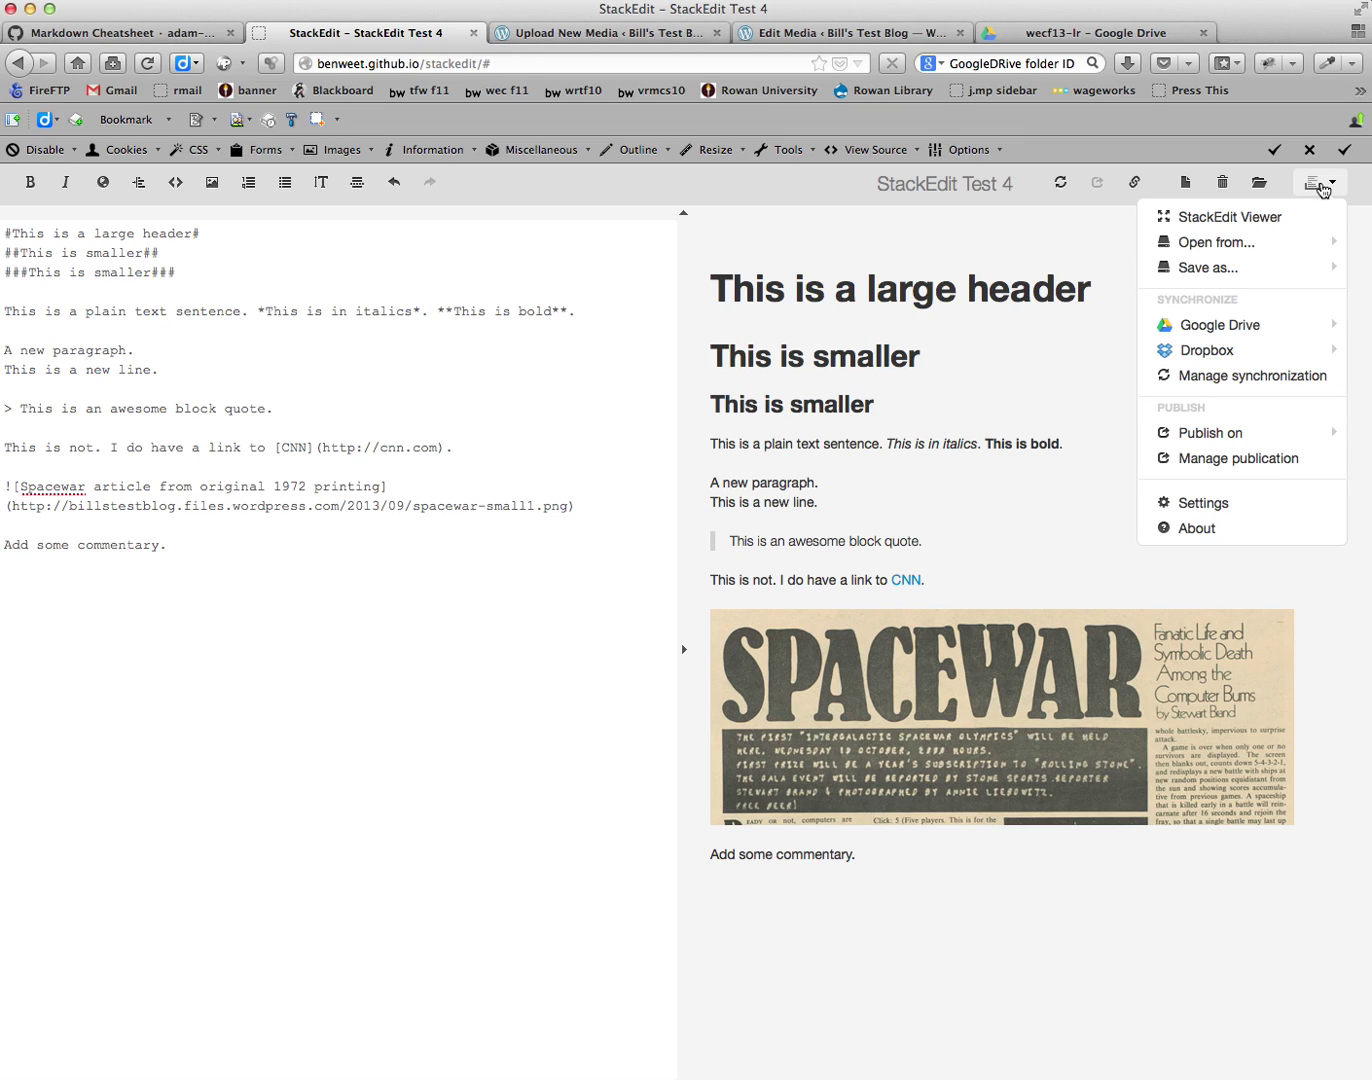
mouse_move(1243, 434)
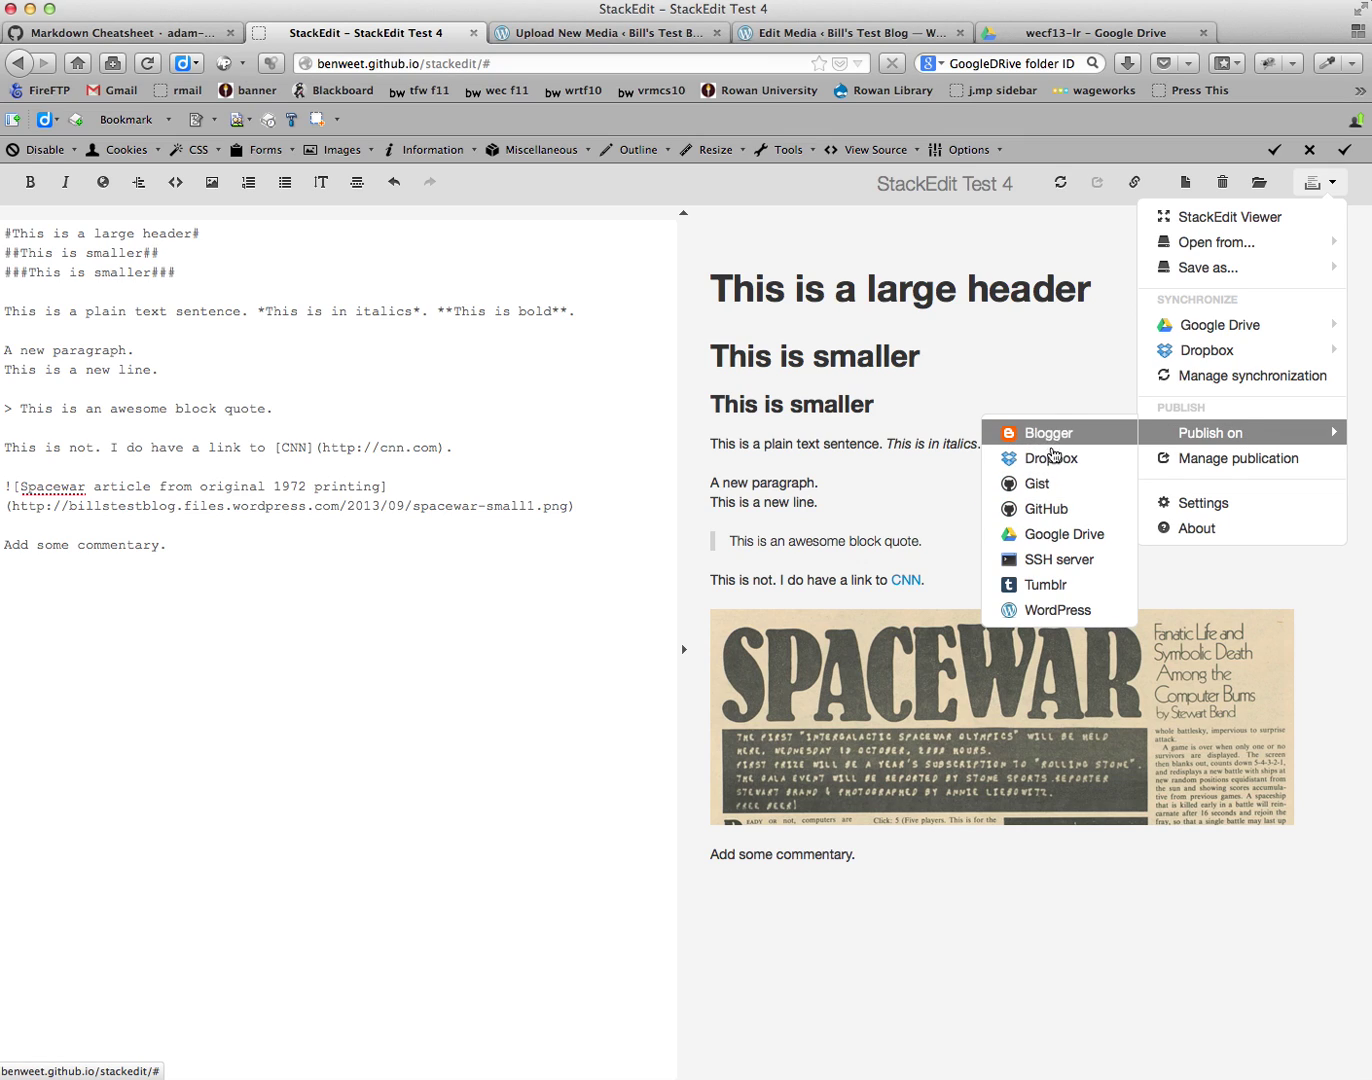
left_click(1040, 612)
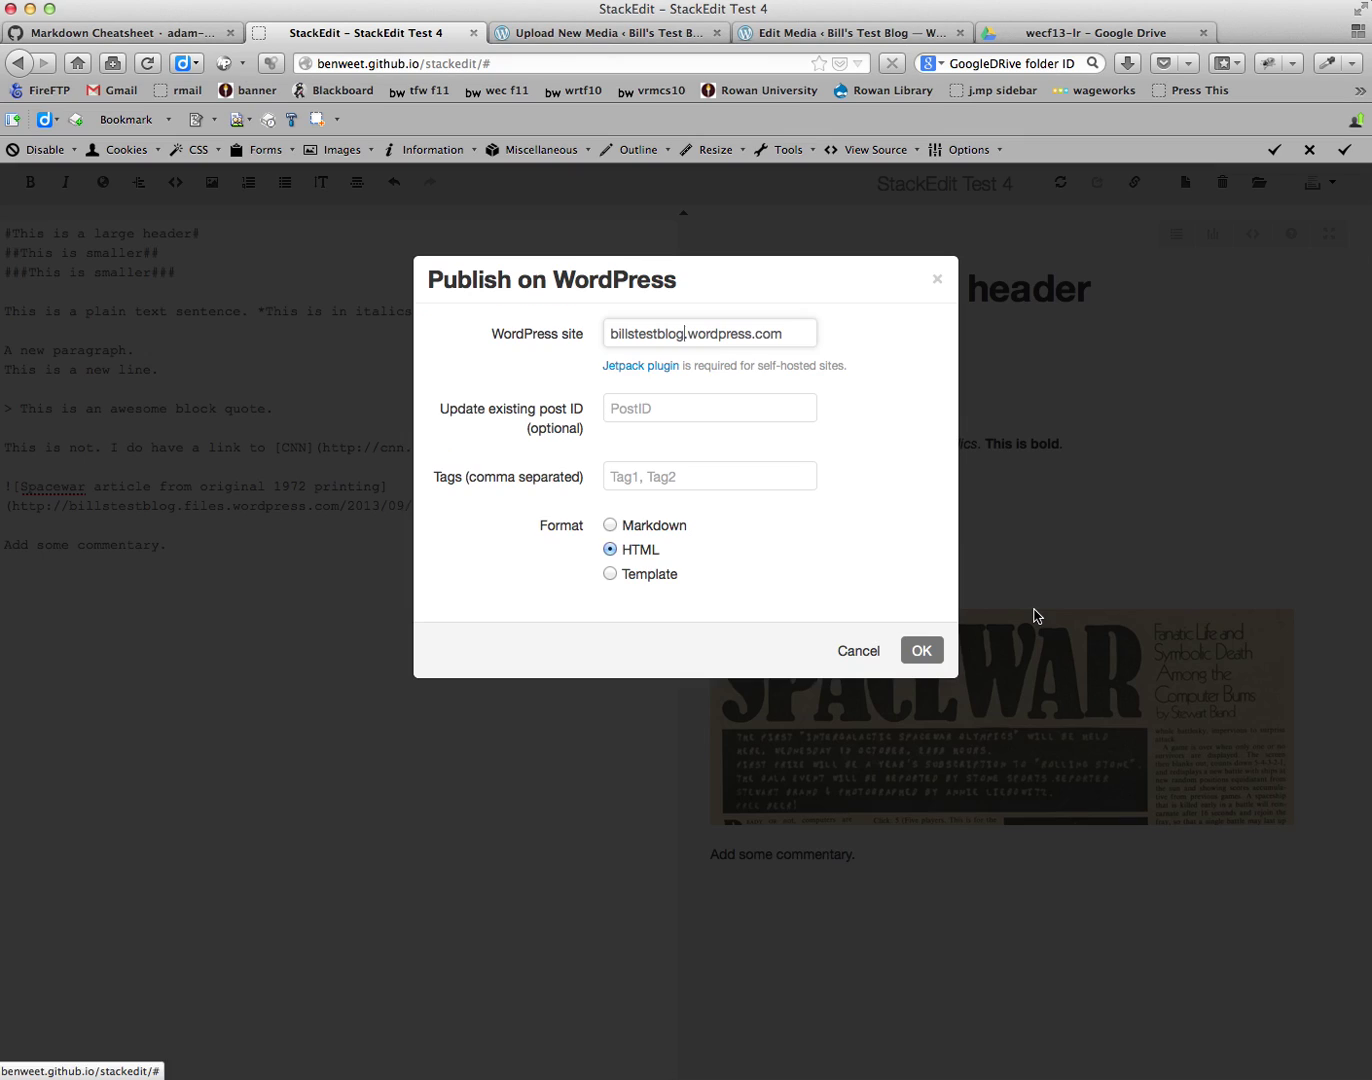
left_click(692, 475)
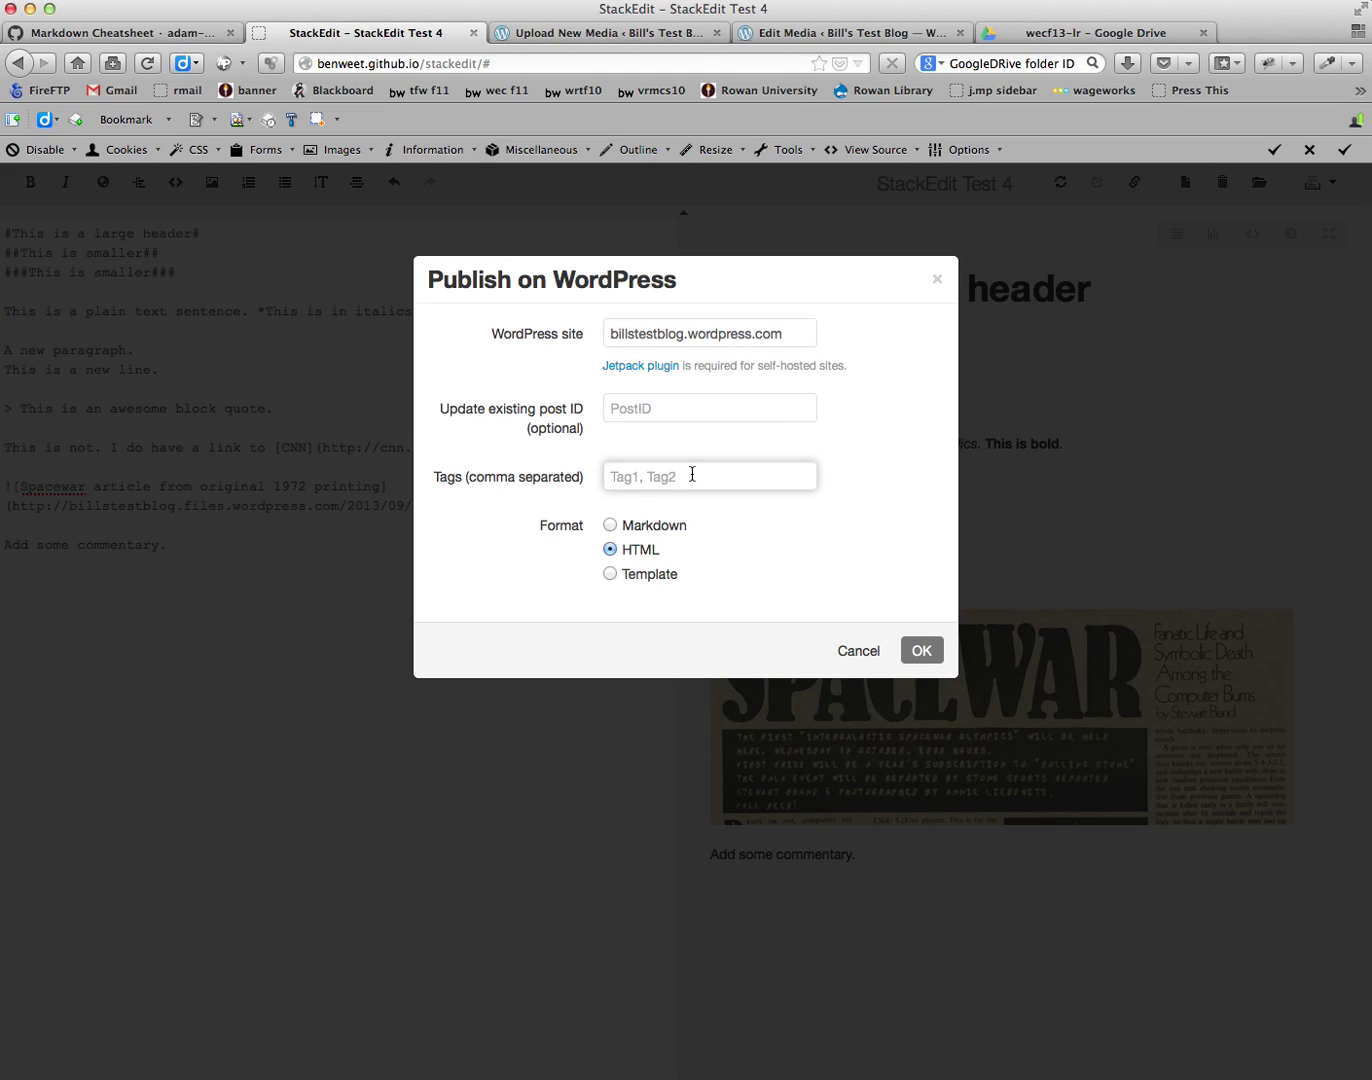
type("stackedit,markdown,test,tutorial")
left_click(932, 653)
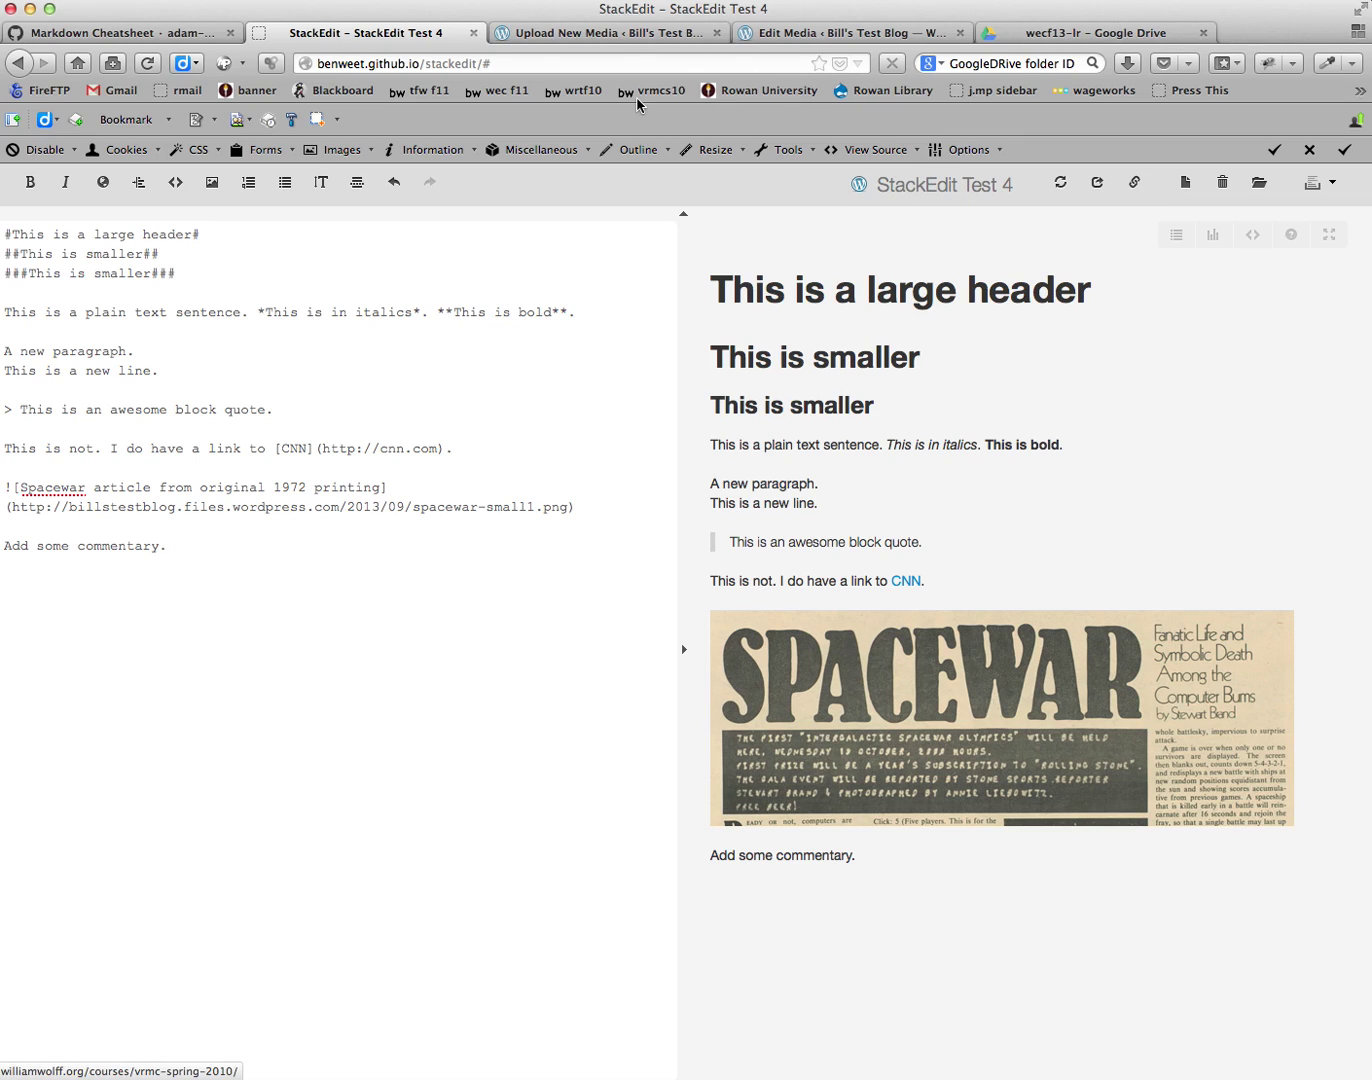
Step: Open the live StackEdit Test 4 post from the blog's front page and scroll through it
left_click(628, 33)
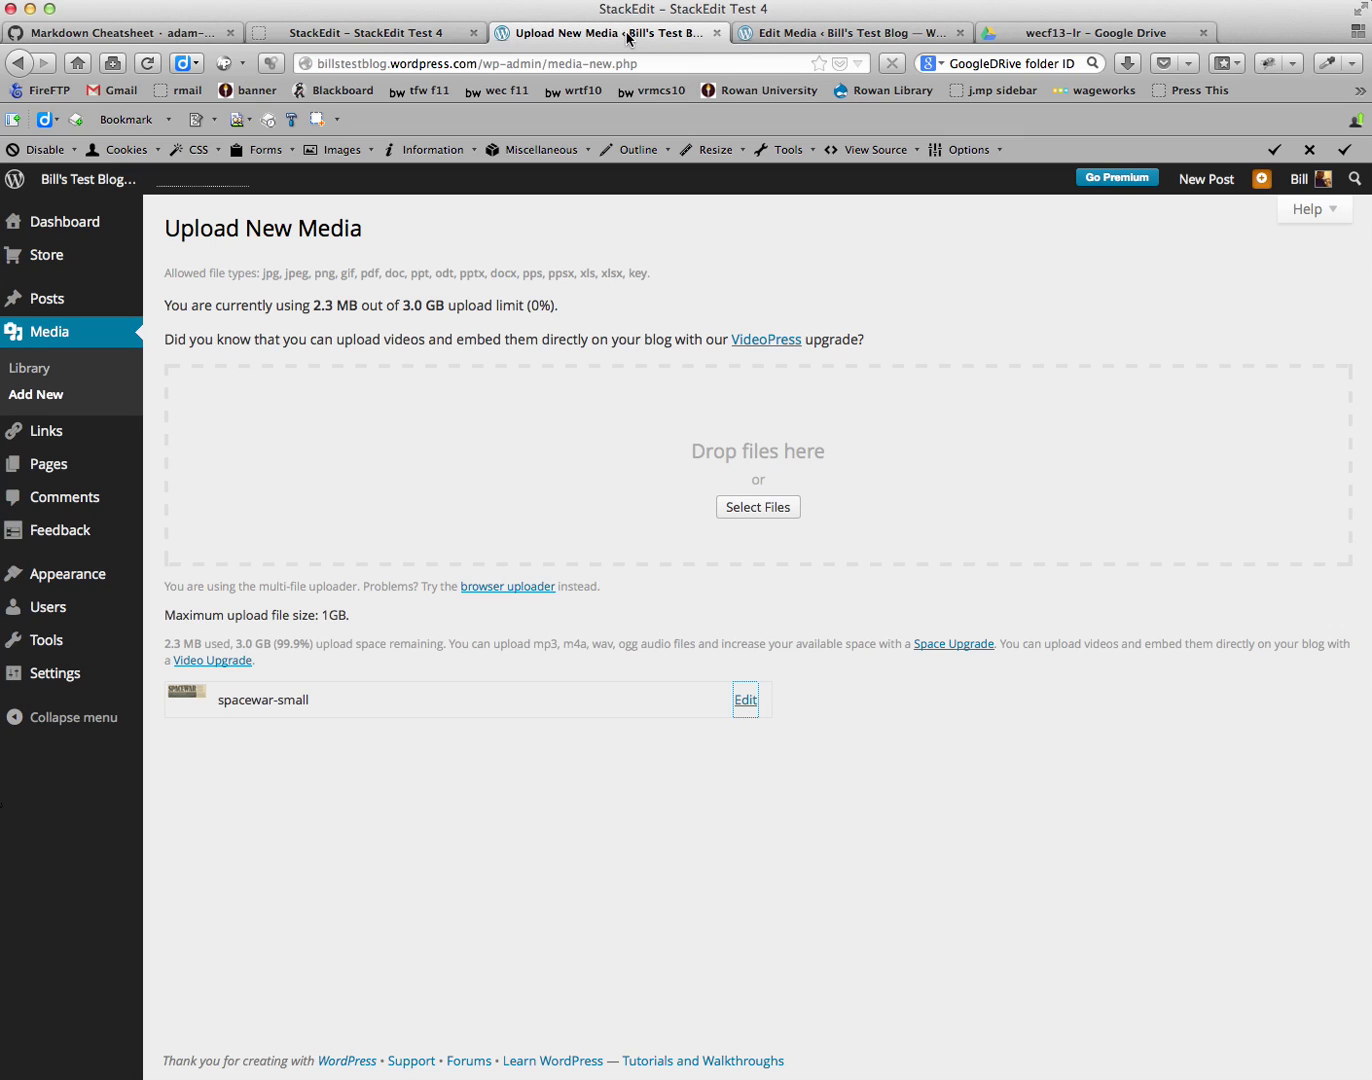
left_click(94, 186)
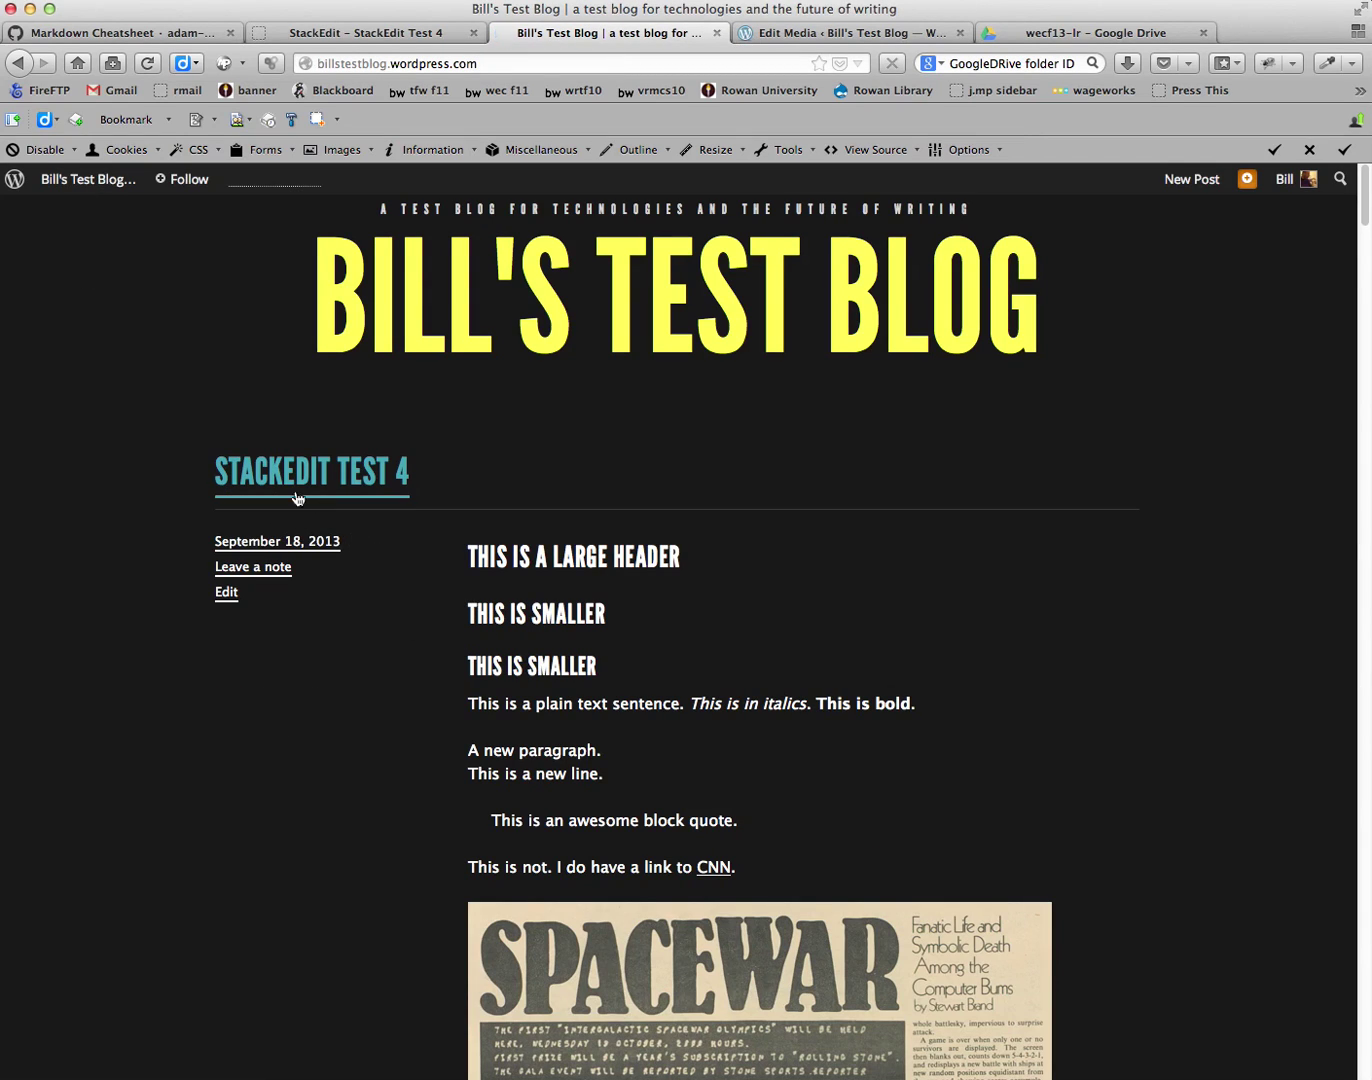
left_click(298, 497)
scroll(335, 673, "down", 4)
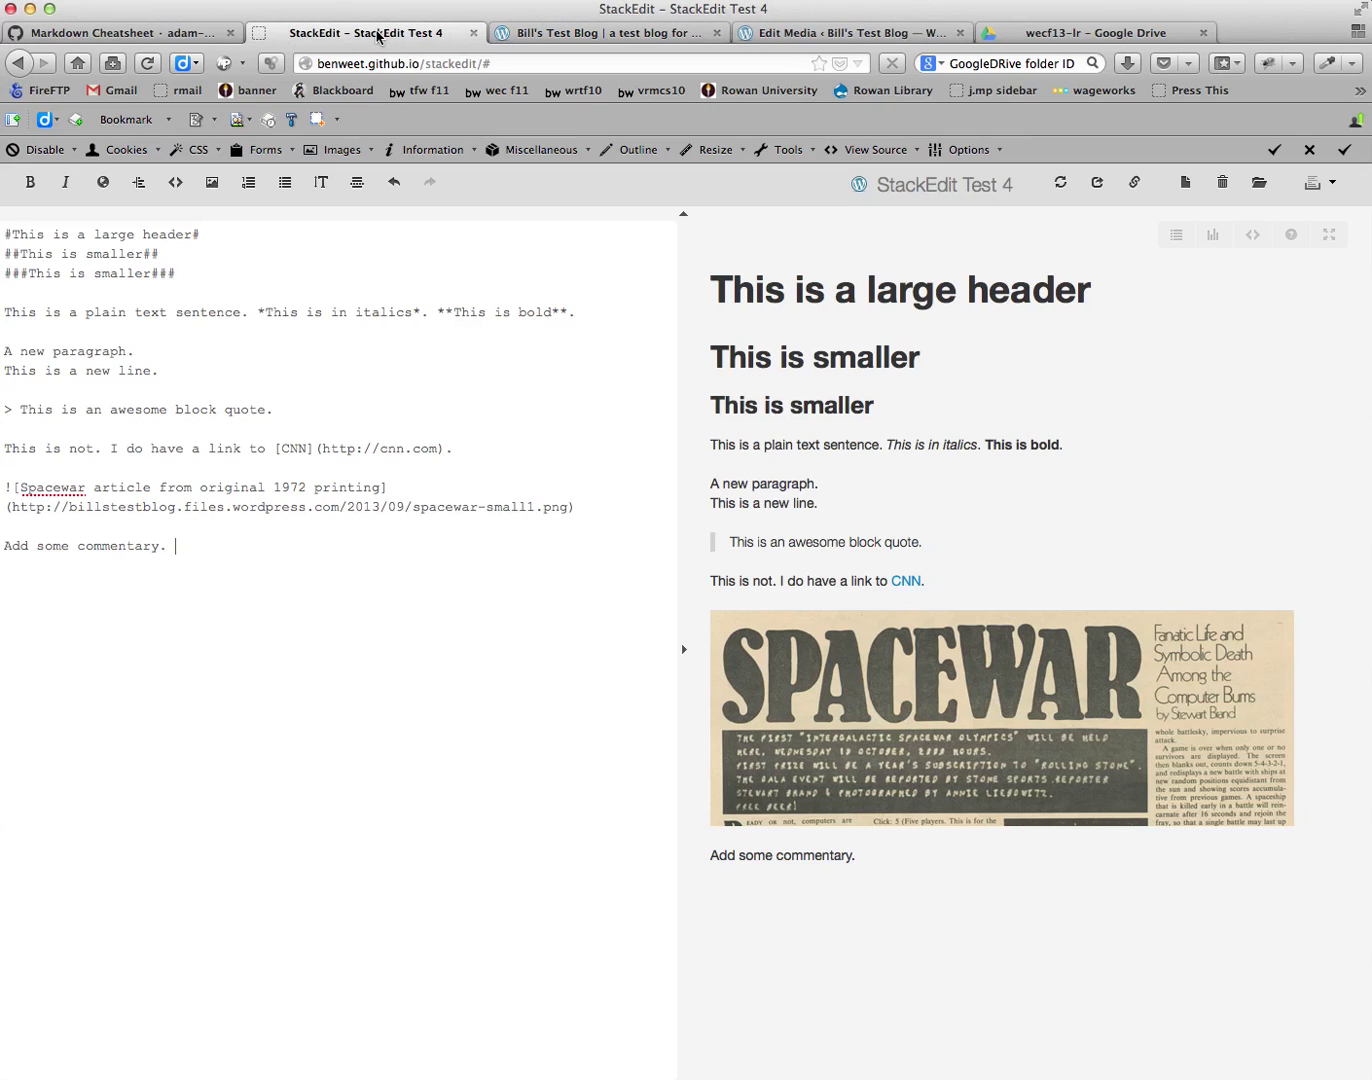
Step: Delete the word 'plain' from the first sentence and synchronize all documents
left_click(380, 37)
left_click_drag(86, 315, 128, 316)
key("BackSpace")
key("BackSpace")
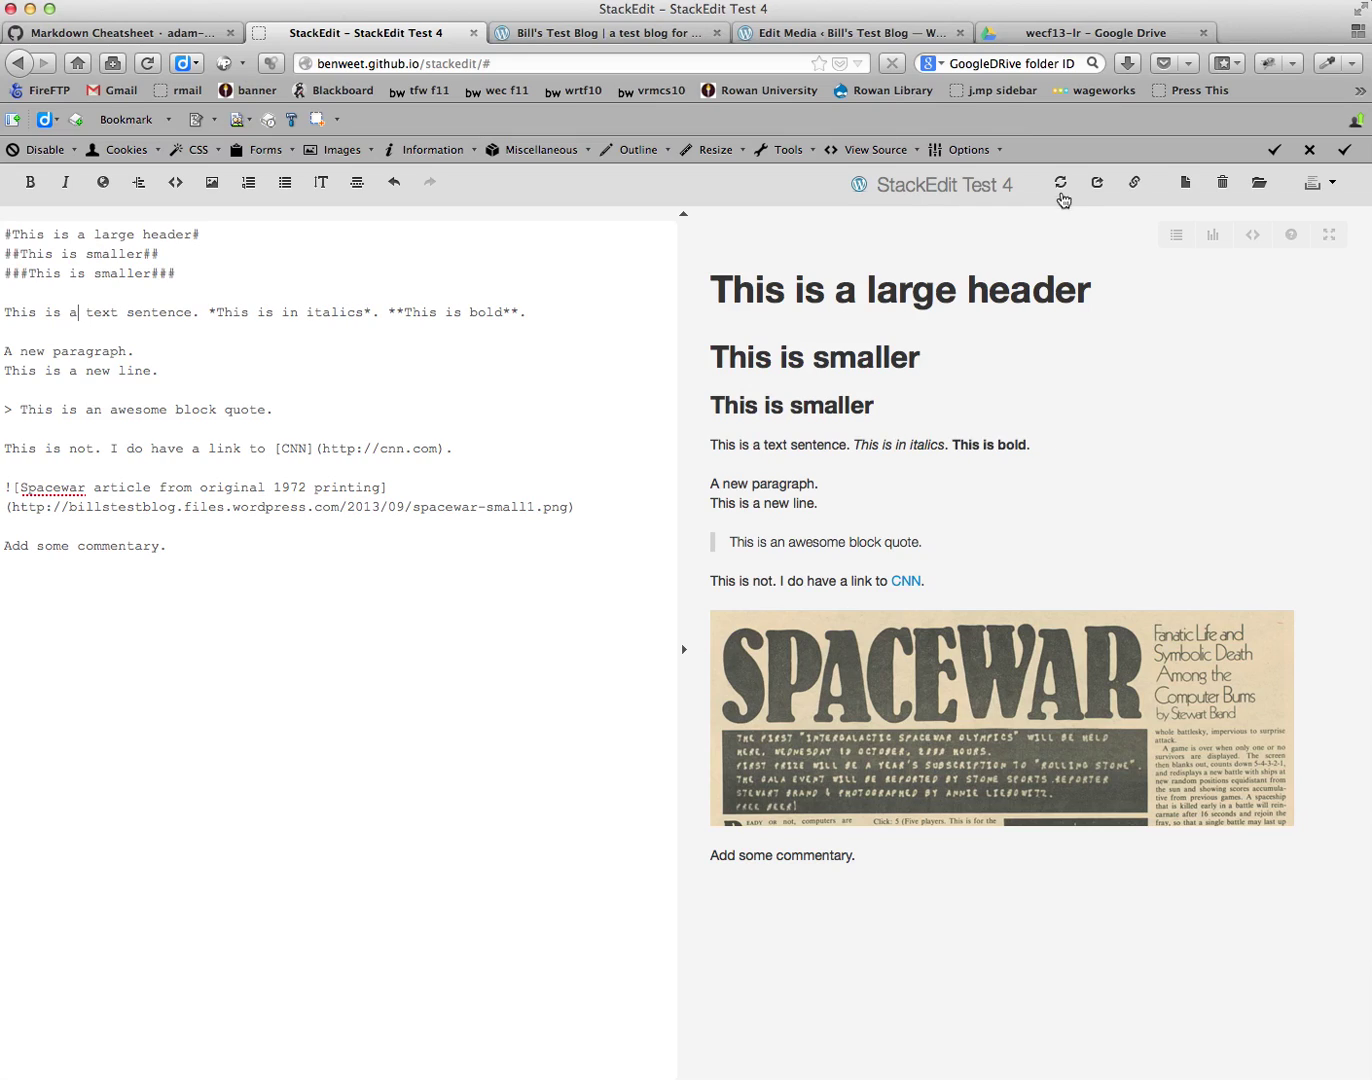
left_click(1059, 187)
Step: Publish StackEdit Test 4 to billstestblog.wordpress.com in HTML format, without tags
left_click(1315, 187)
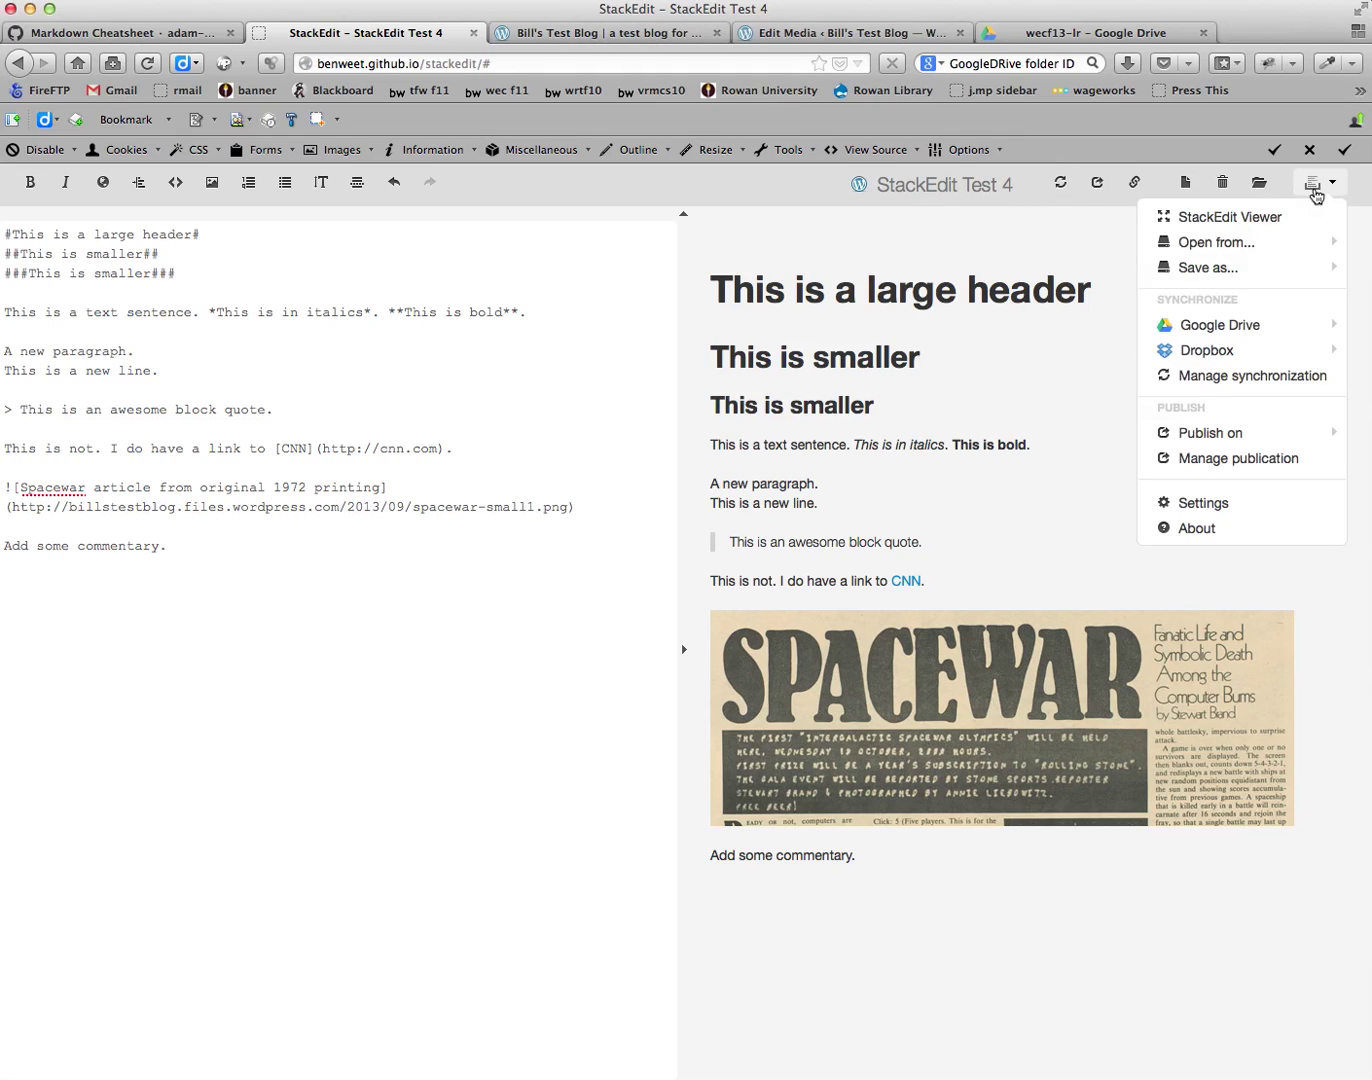
mouse_move(1244, 439)
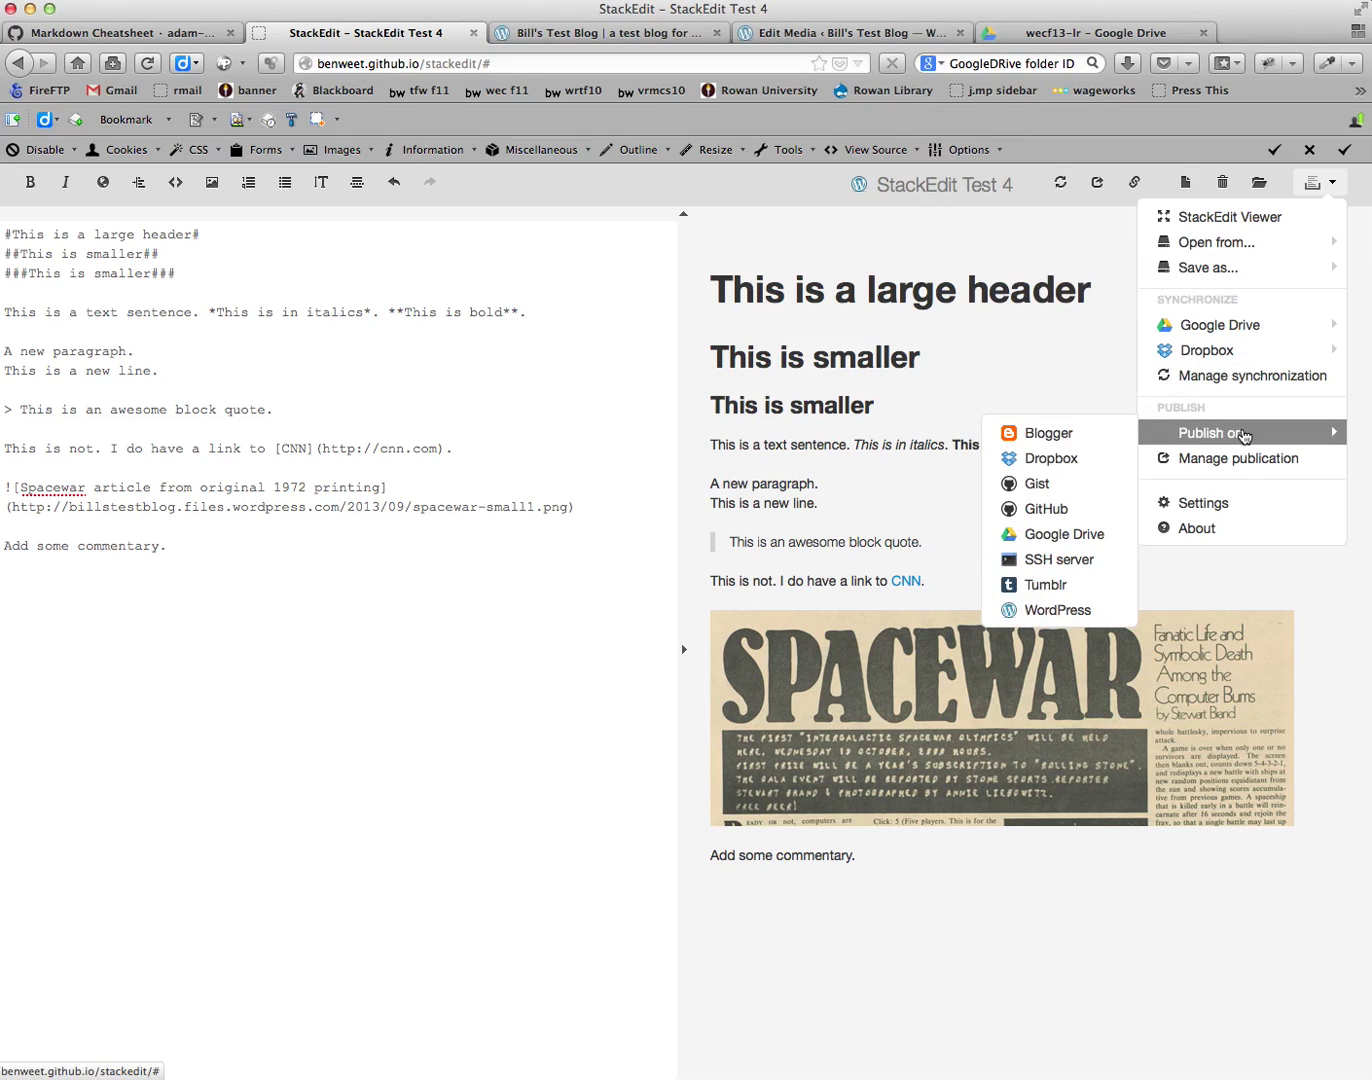
left_click(1047, 611)
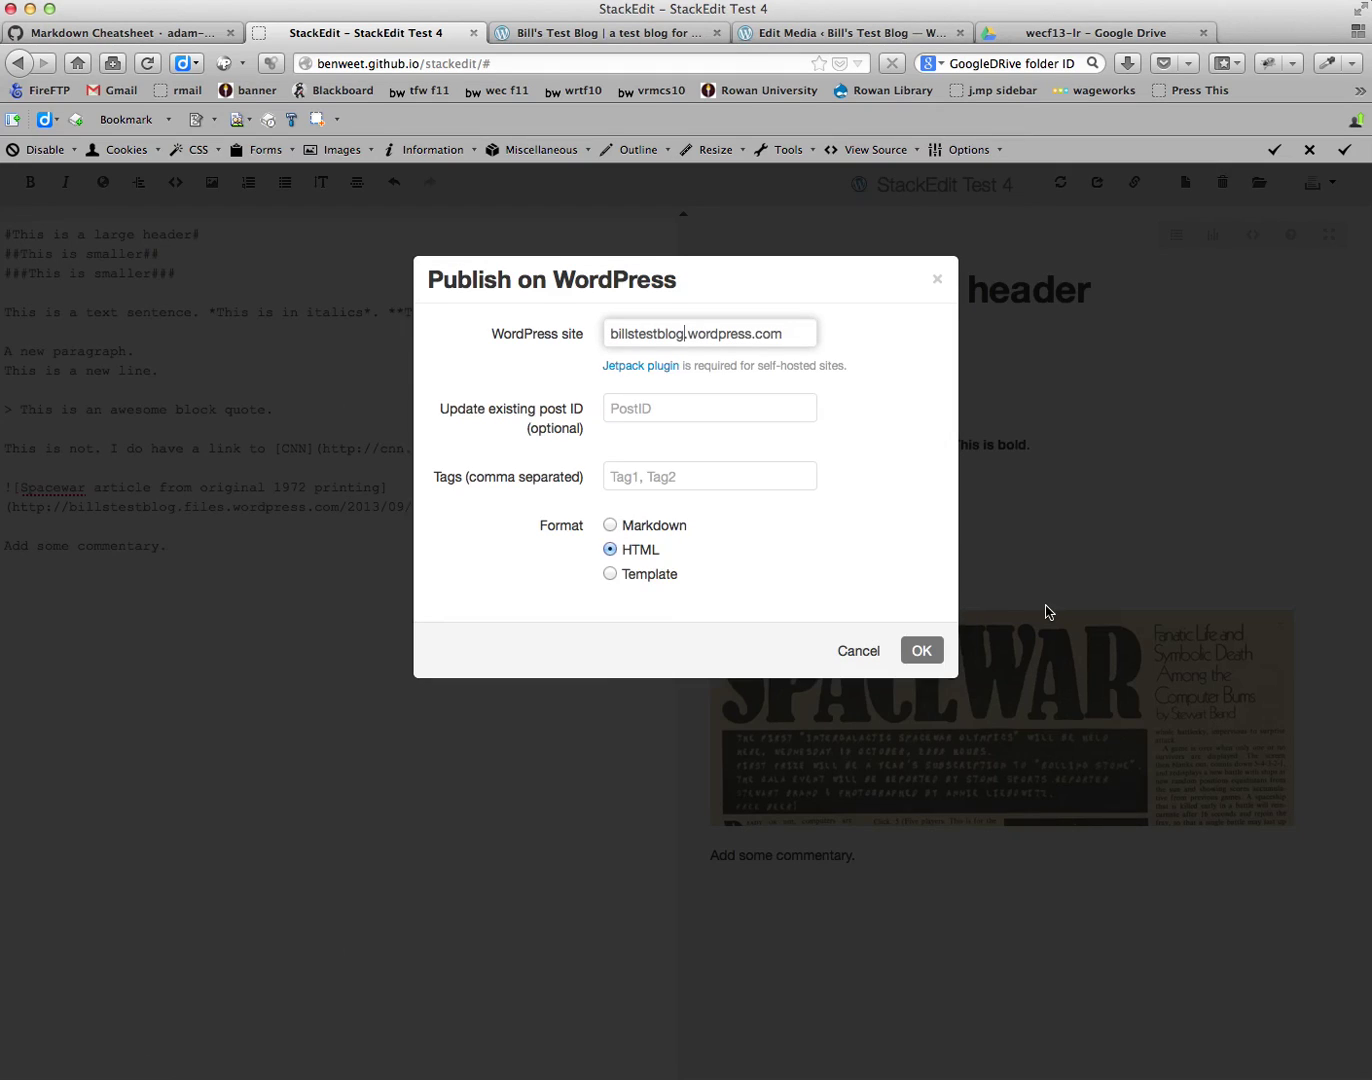
left_click(926, 650)
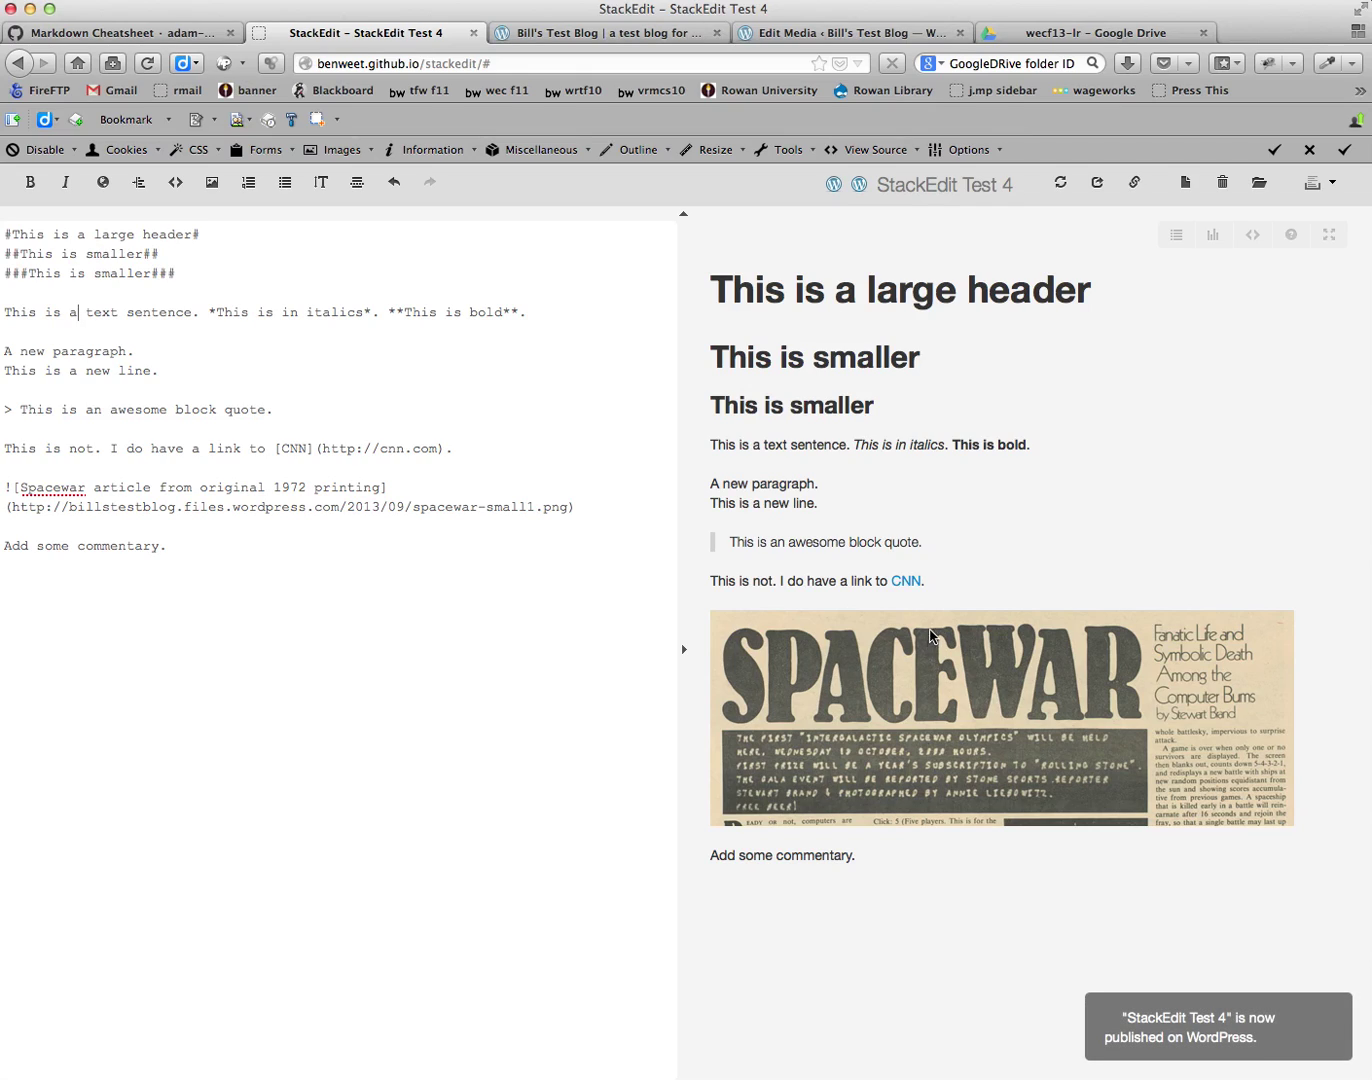
Step: Reload the blog and read the live STACKEDIT TEST 4 post without 'plain', then return to StackEdit
left_click(605, 34)
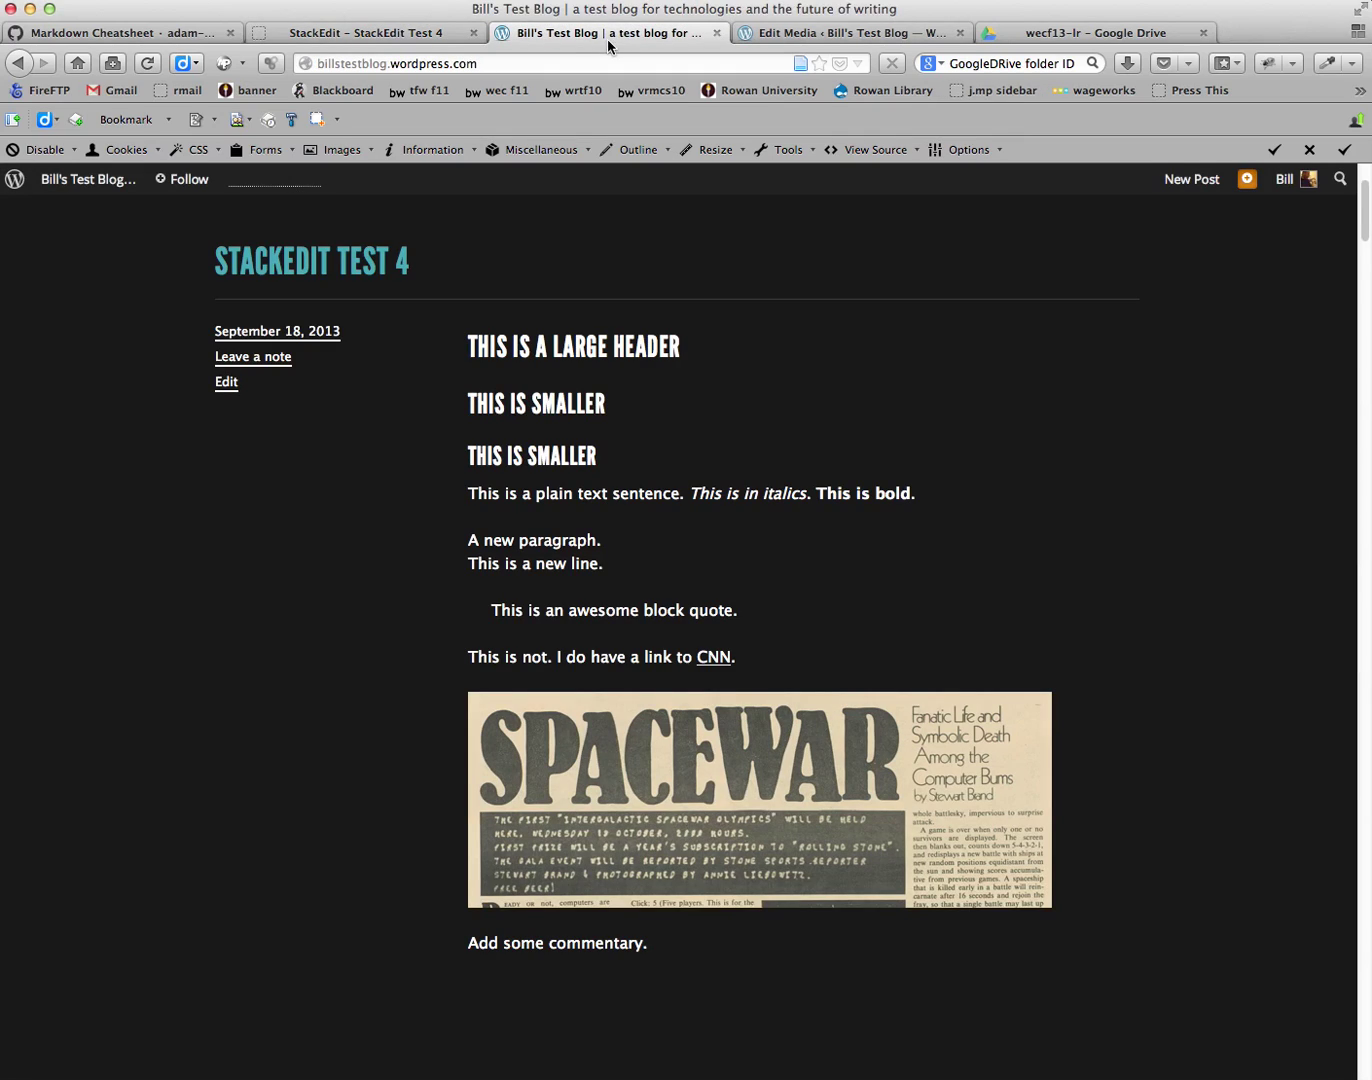
left_click(149, 64)
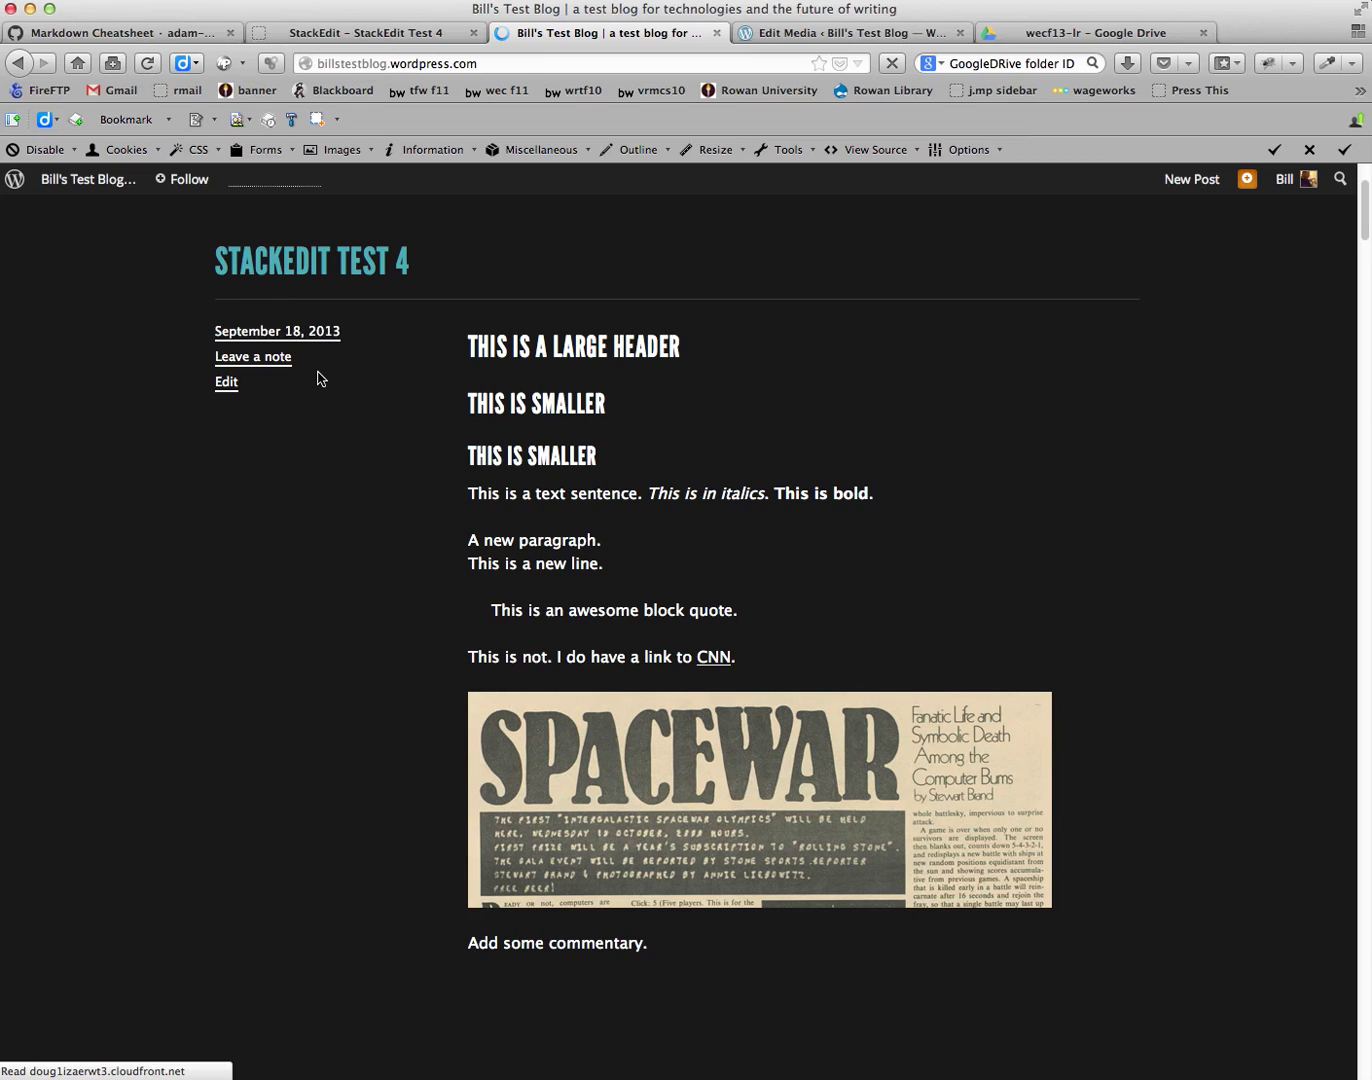
scroll(321, 379, "down", 3)
scroll(318, 380, "down", 4)
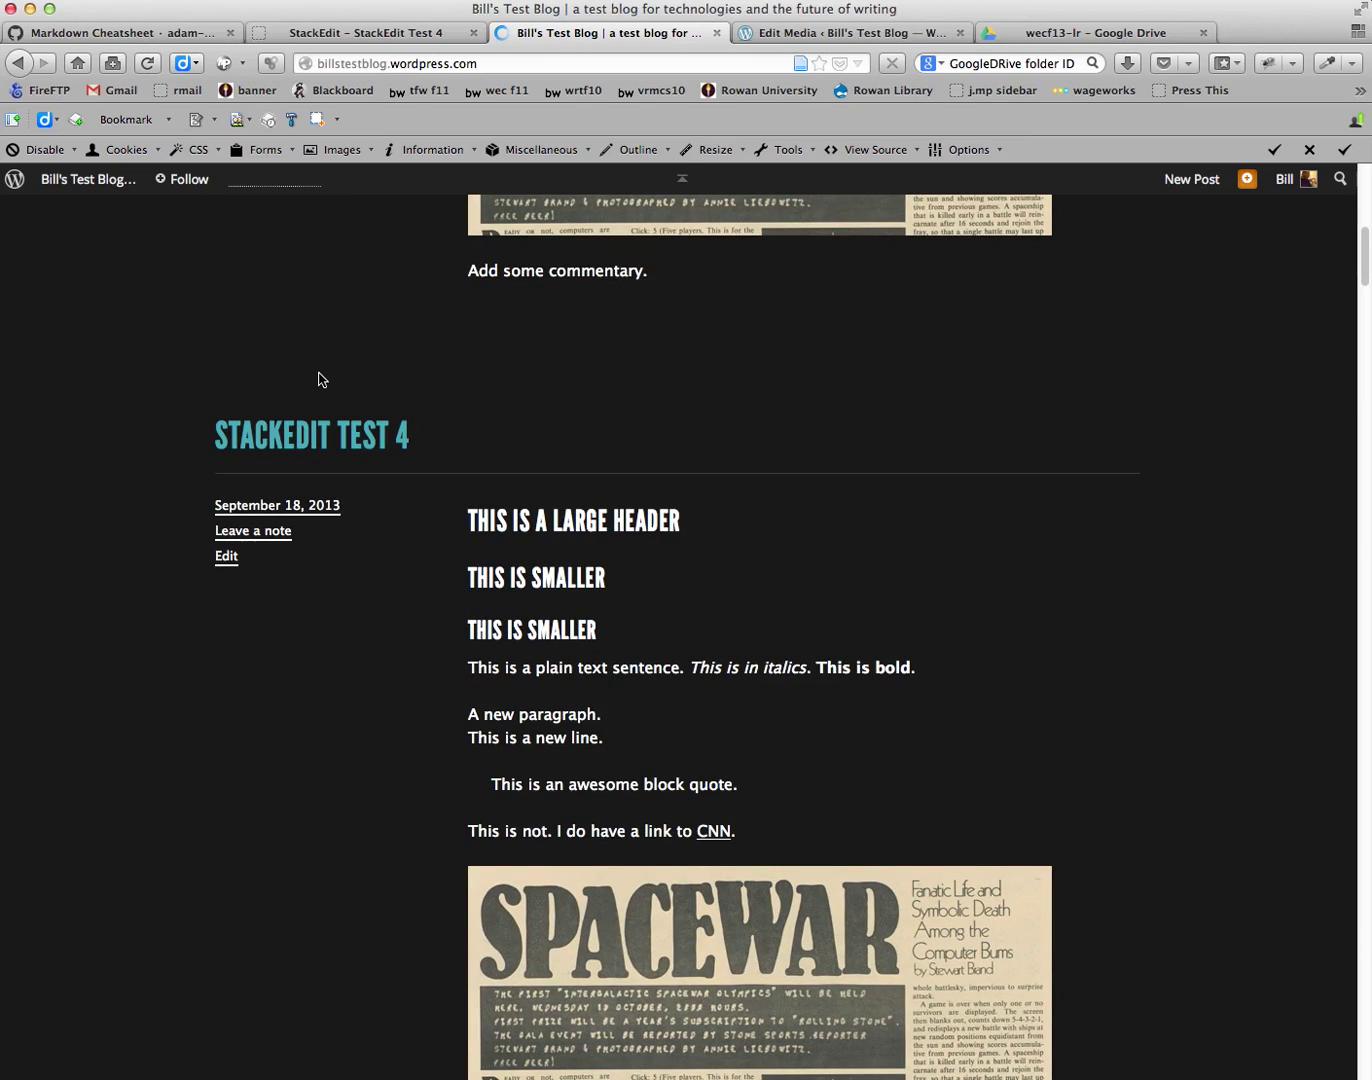
scroll(318, 379, "down", 8)
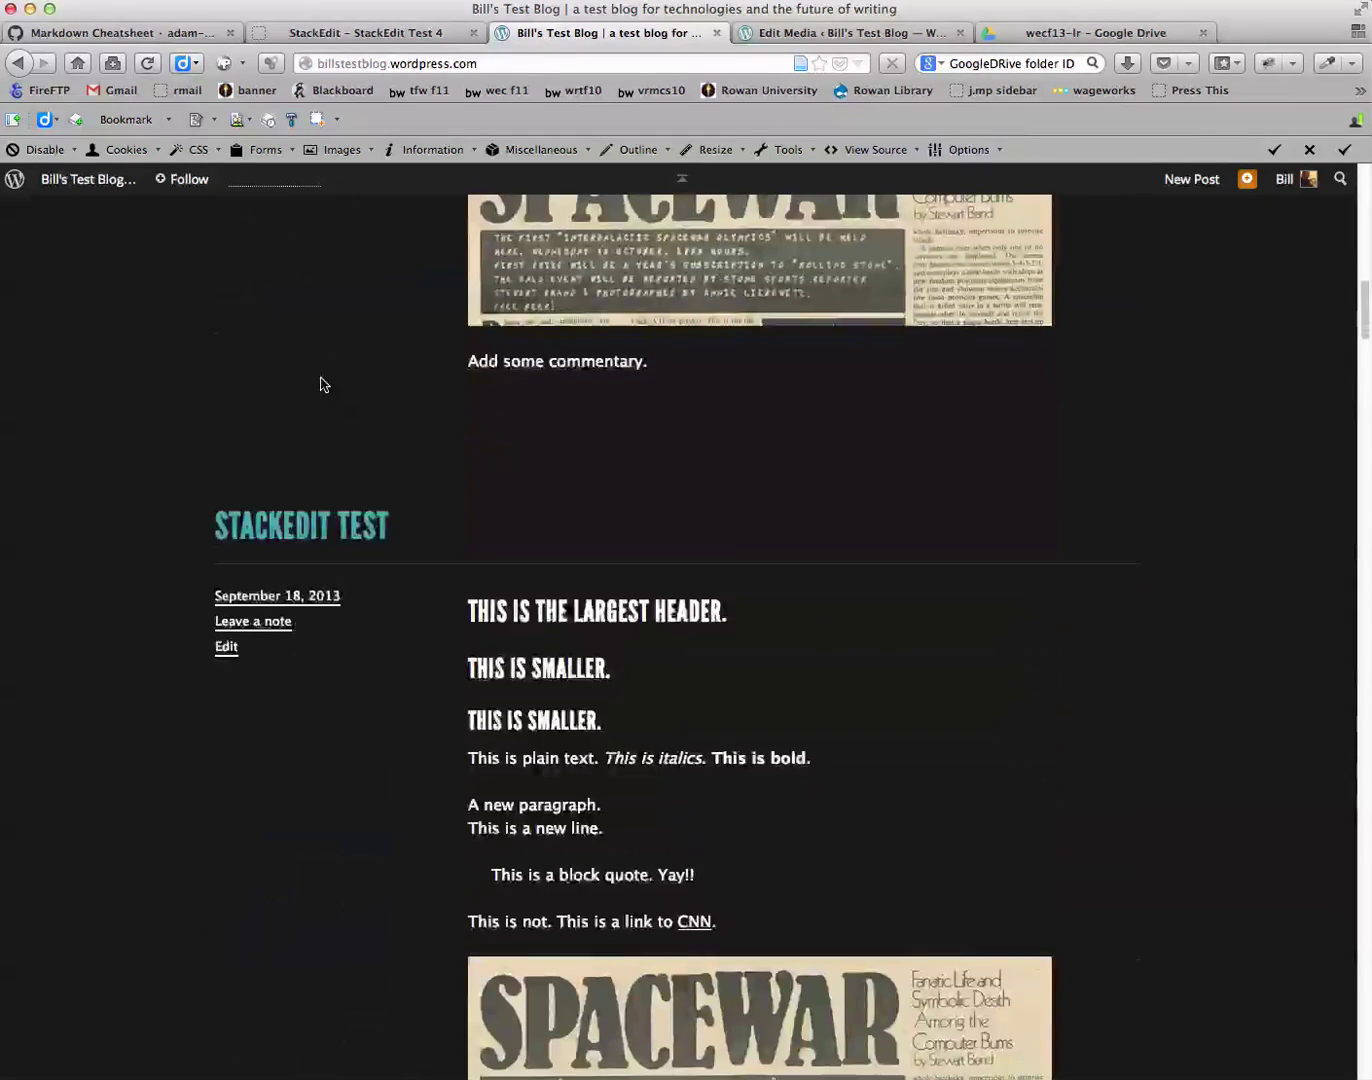
scroll(321, 383, "up", 10)
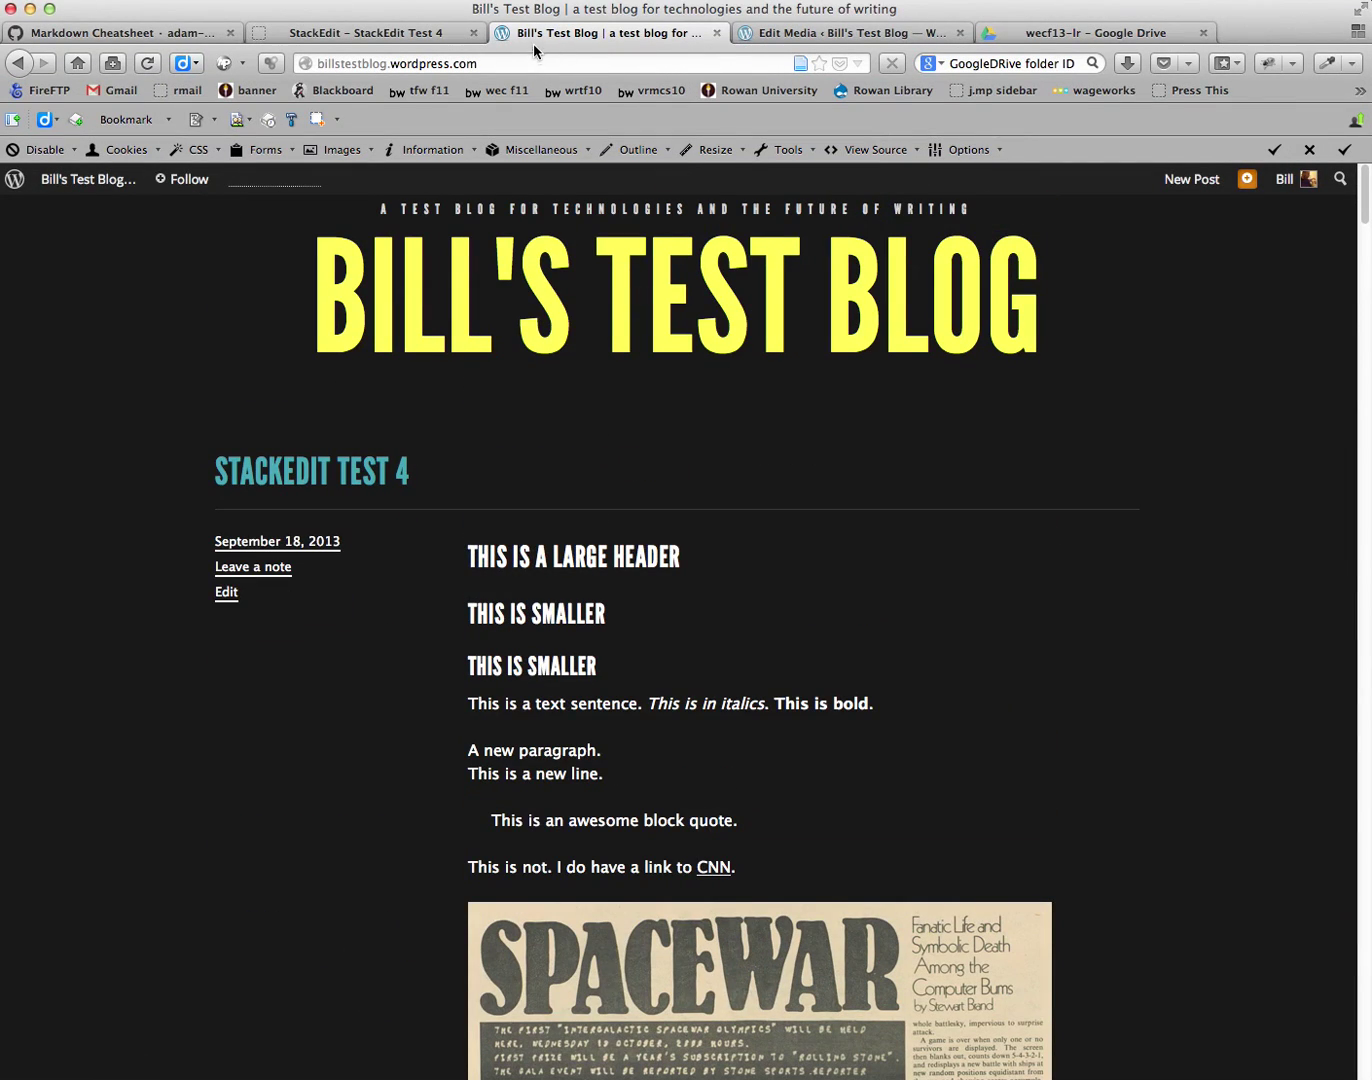
left_click(389, 37)
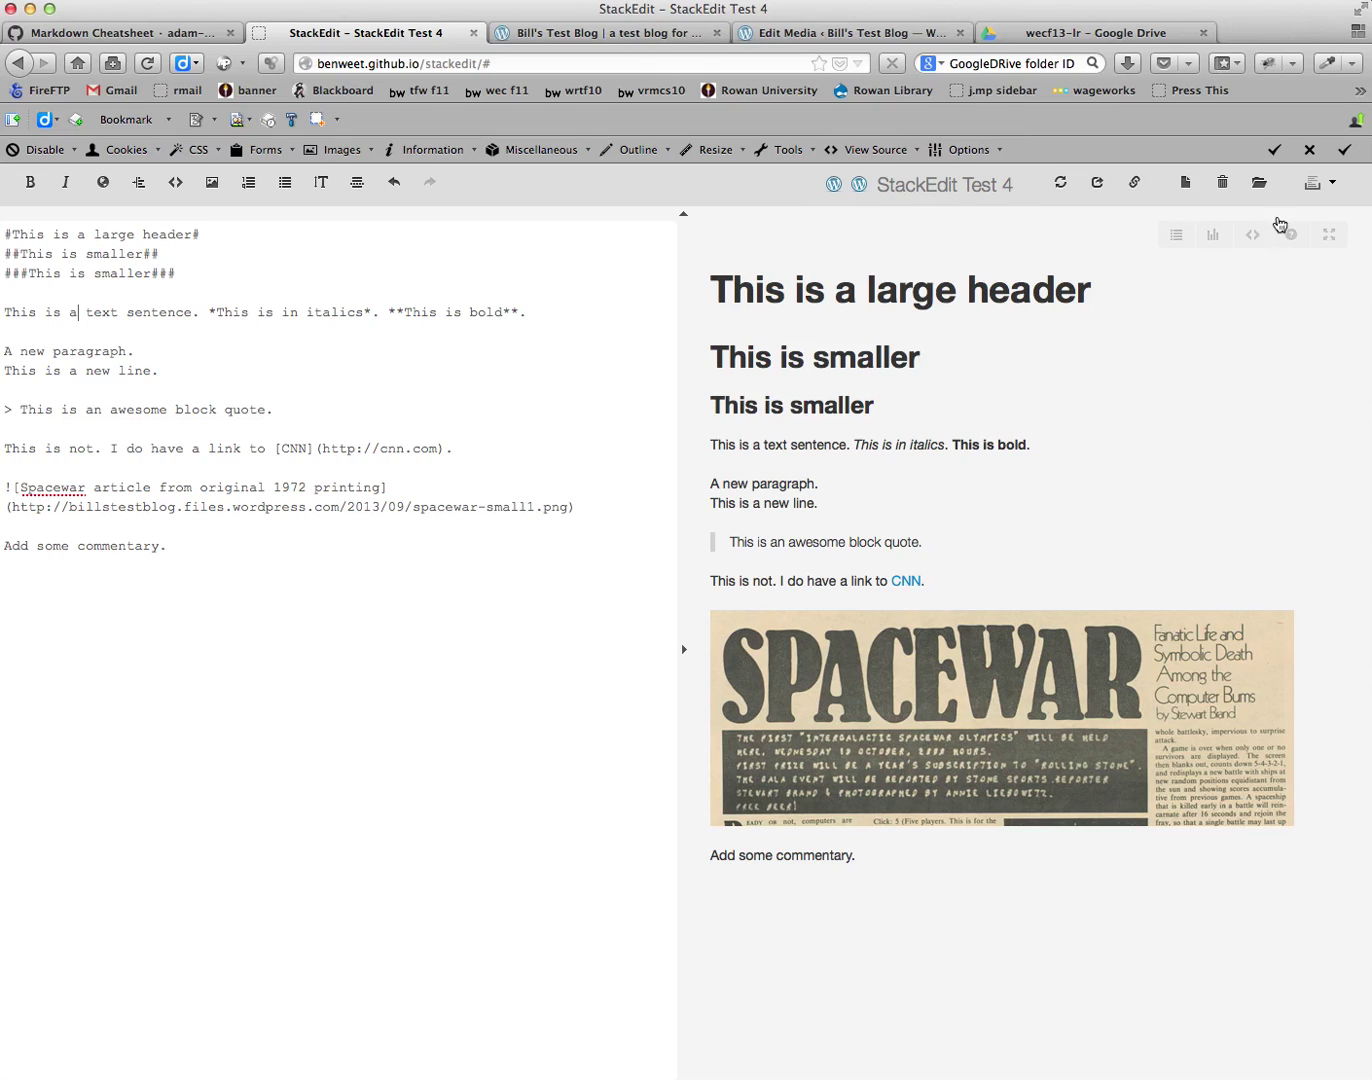
Step: Start Export to Google Drive with the prefilled folder ID cleared, then view the wecf13-lr Drive folder
left_click(1321, 185)
mouse_move(1217, 338)
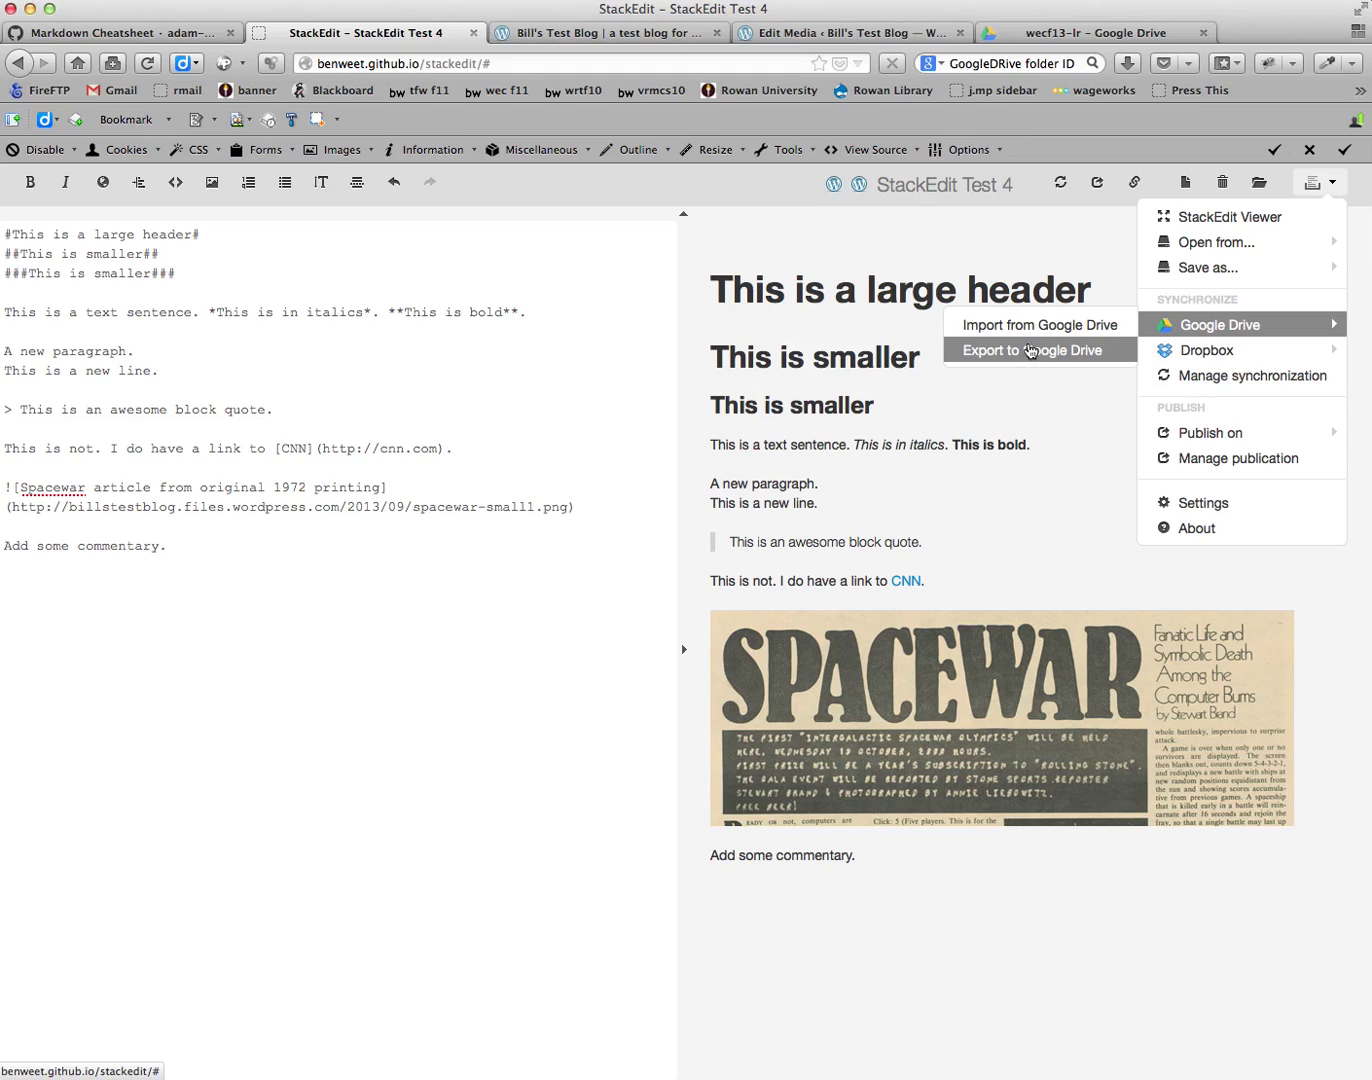
left_click(1025, 351)
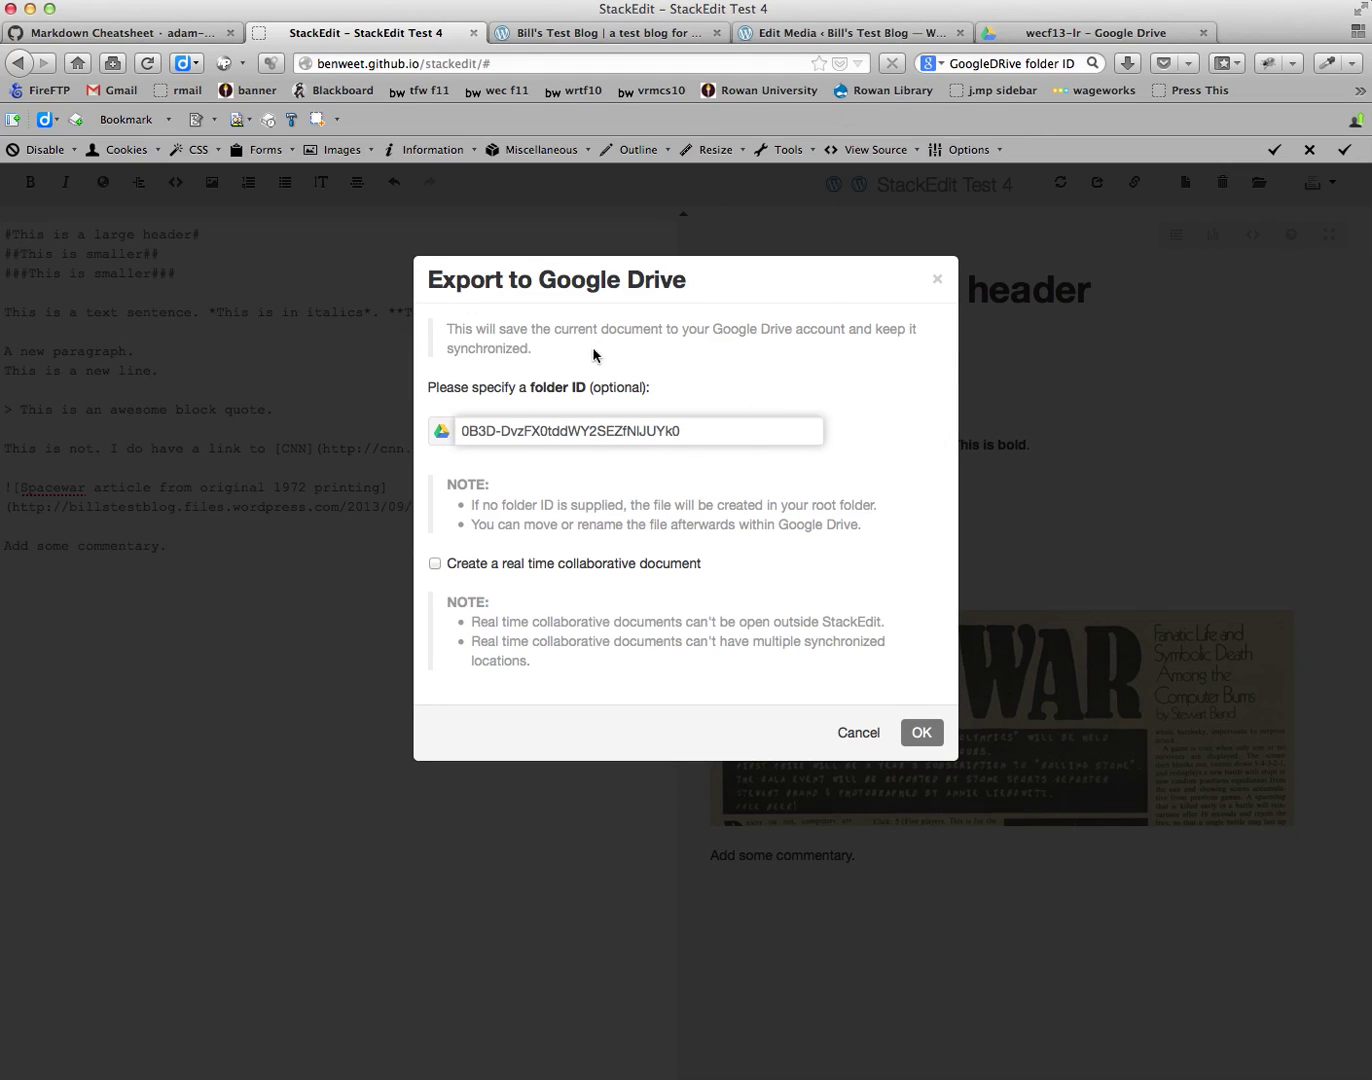
left_click_drag(705, 432, 445, 435)
key("BackSpace")
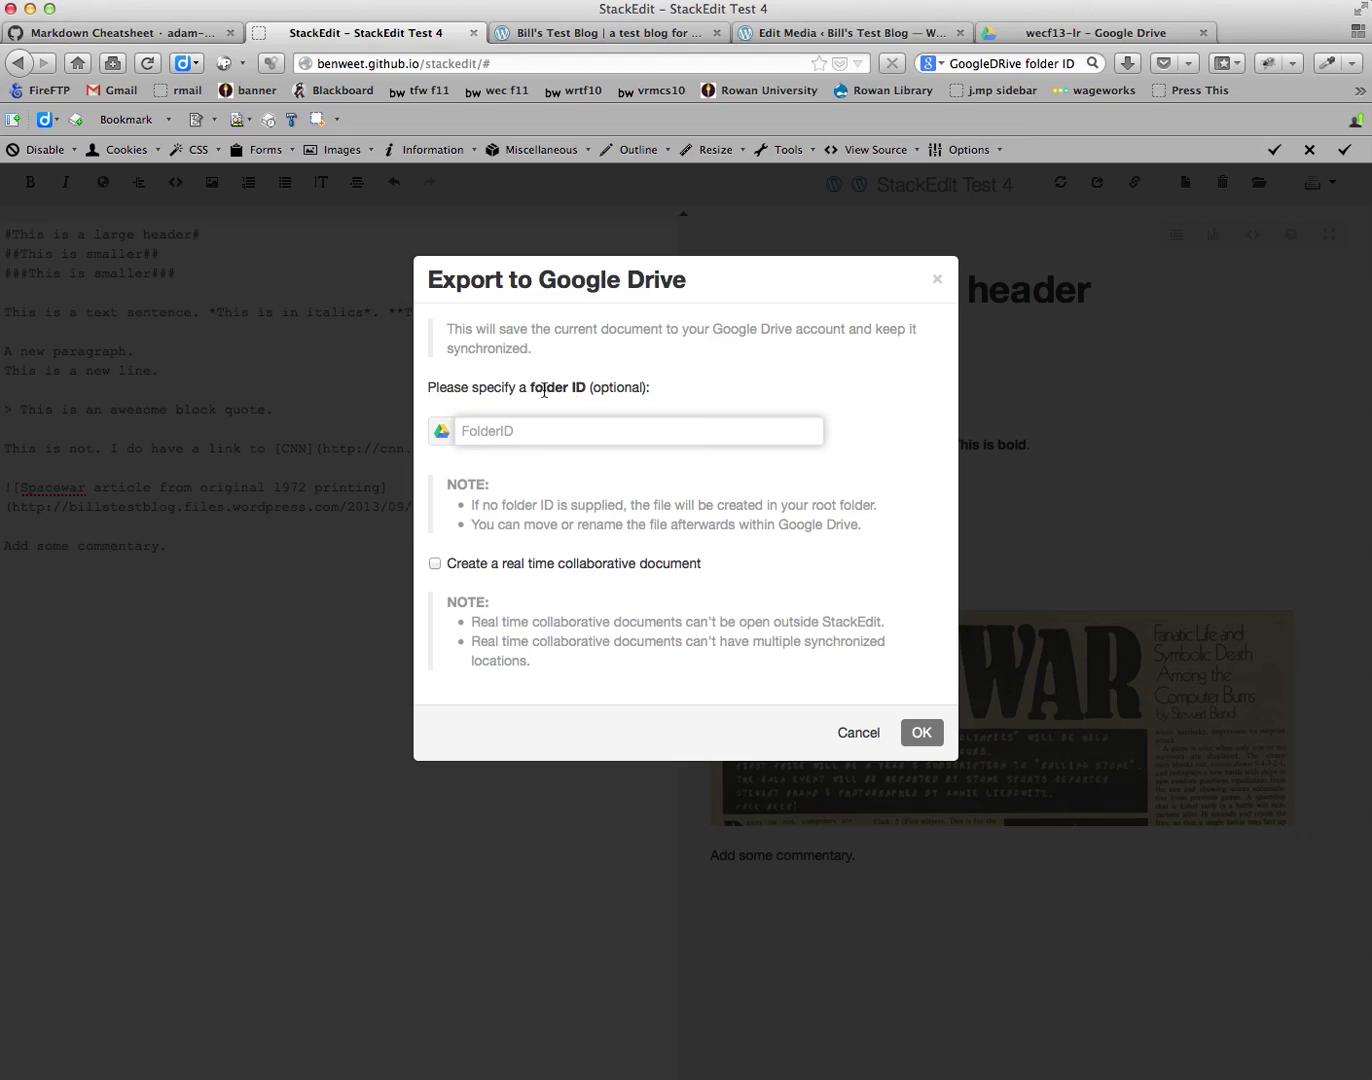
left_click(1047, 38)
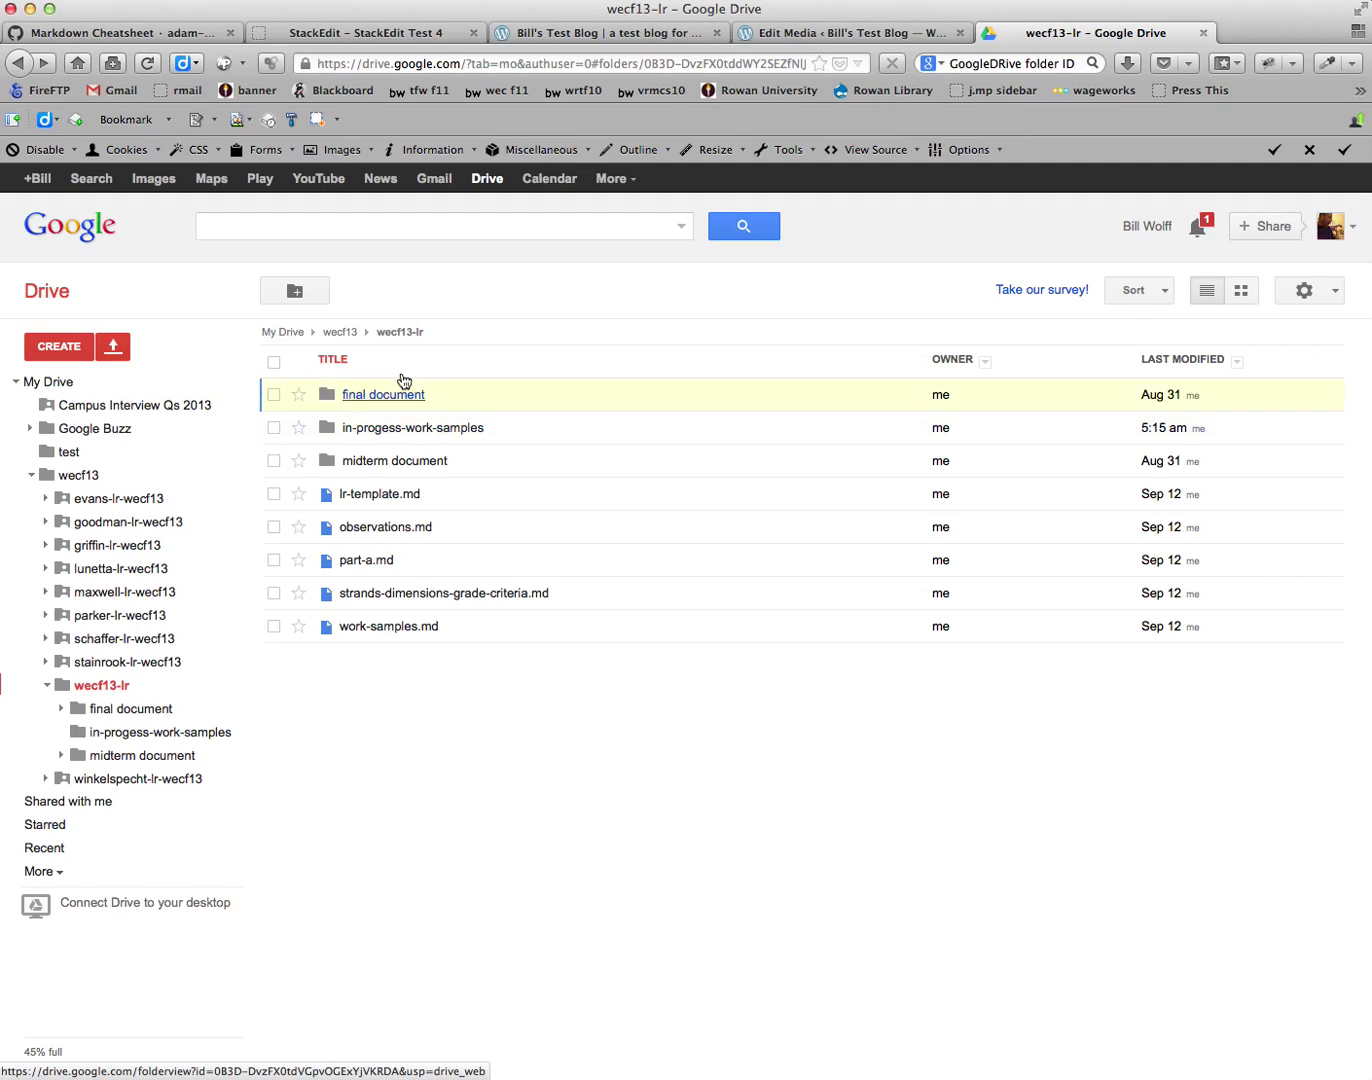
Step: Open the in-progess-work-samples folder and copy its folder ID from the page address
left_click(376, 433)
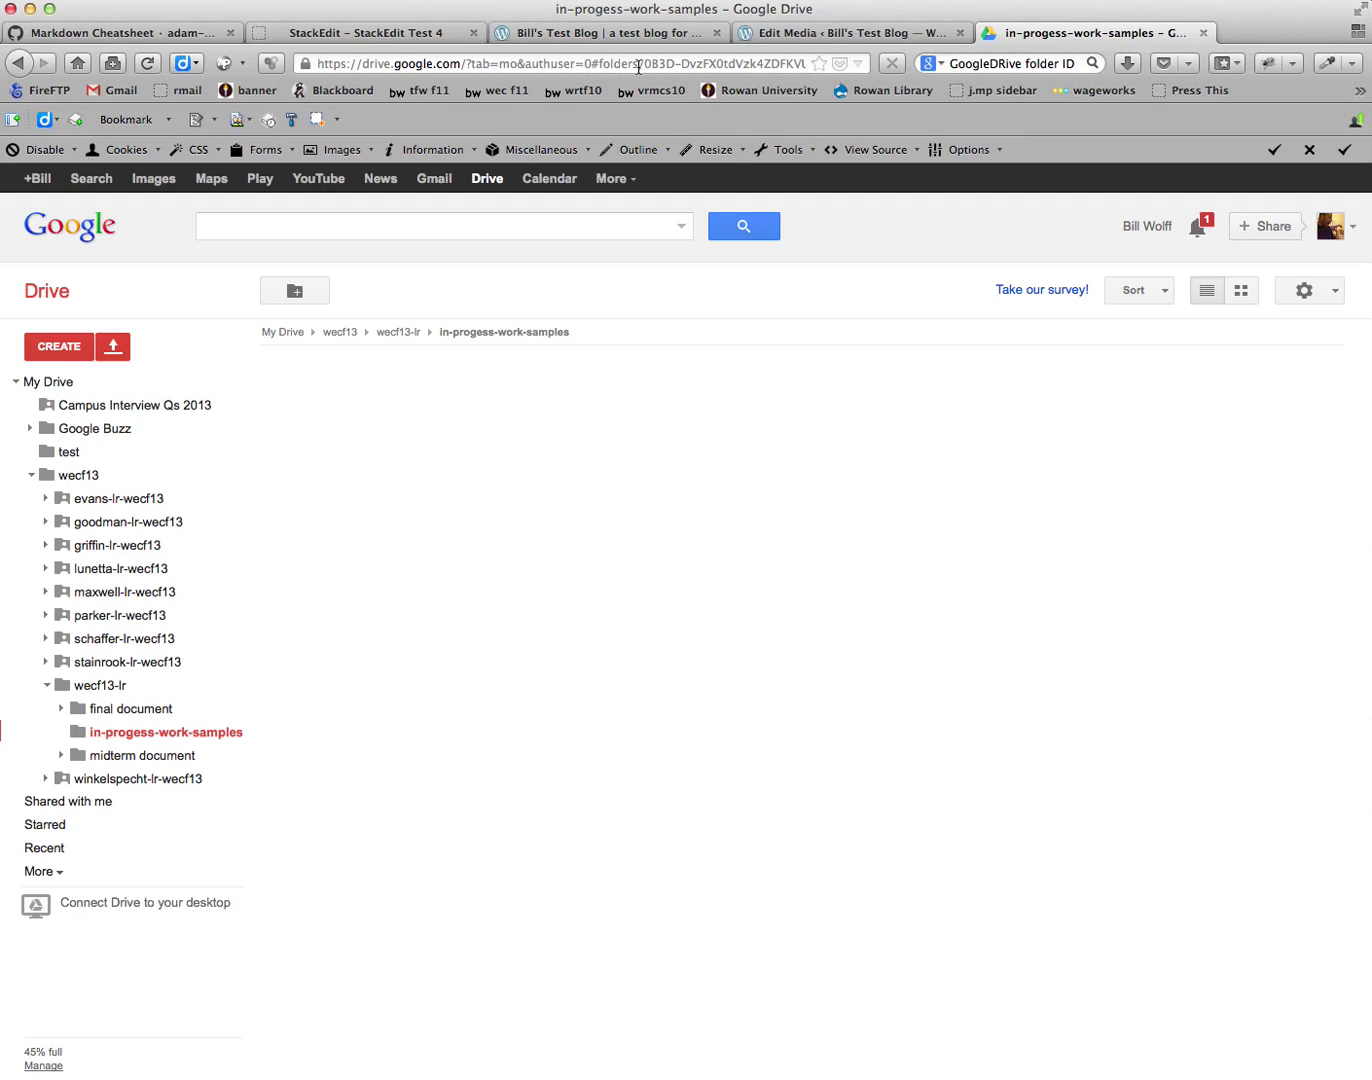
left_click_drag(644, 65, 831, 67)
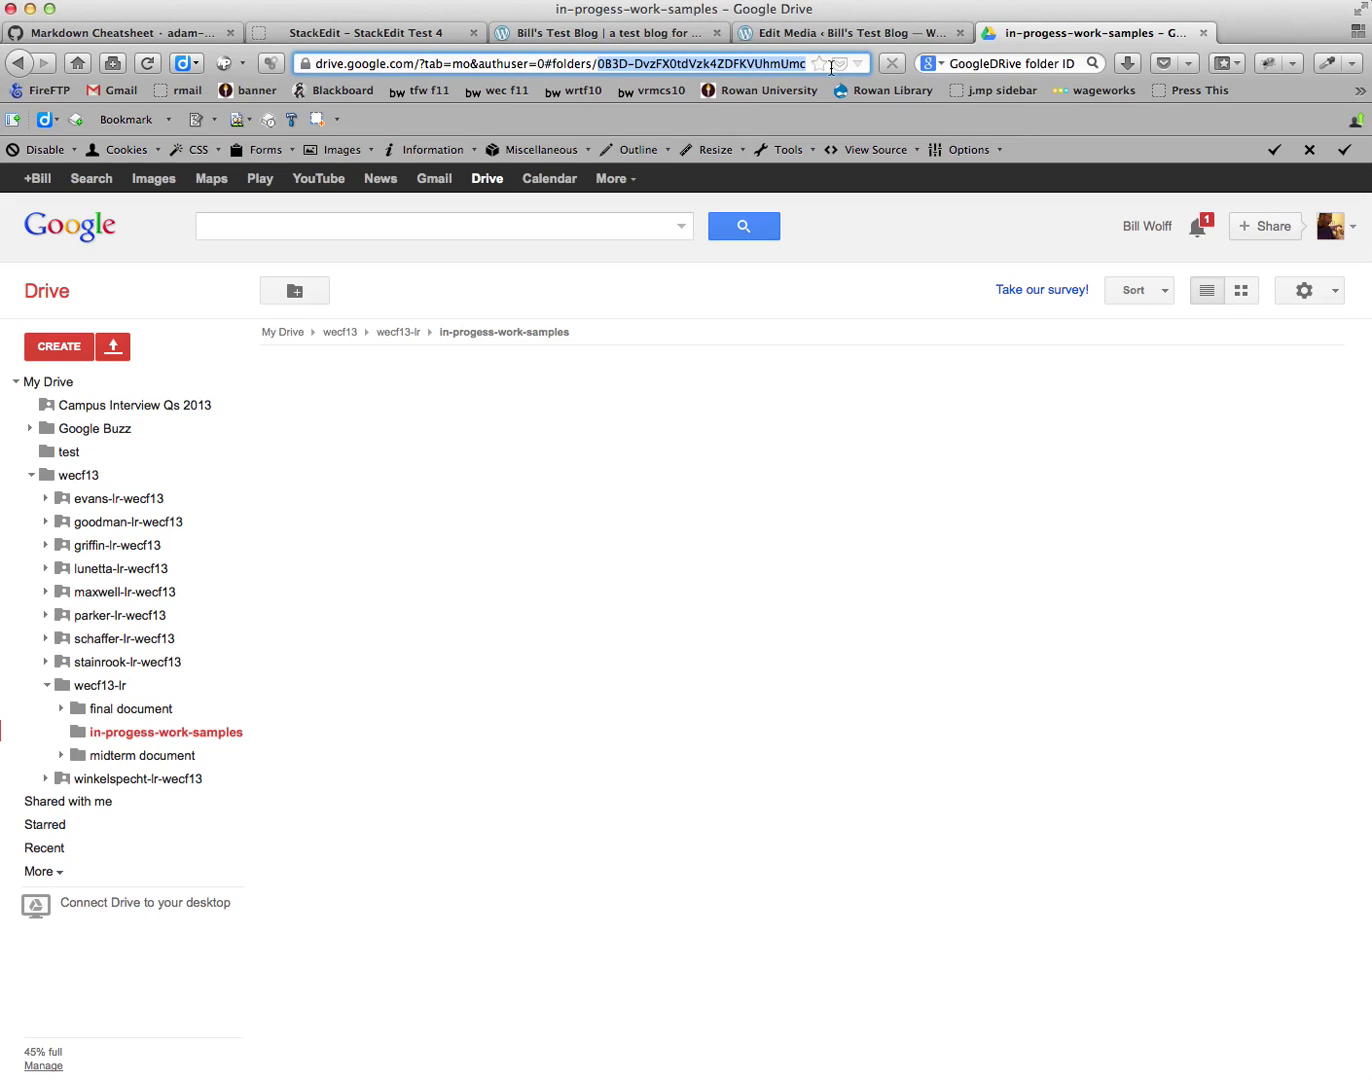
right_click(702, 67)
left_click(724, 128)
Step: Paste the folder ID, export StackEdit Test 4 to in-progess-work-samples, and check it appears in Drive
left_click(366, 34)
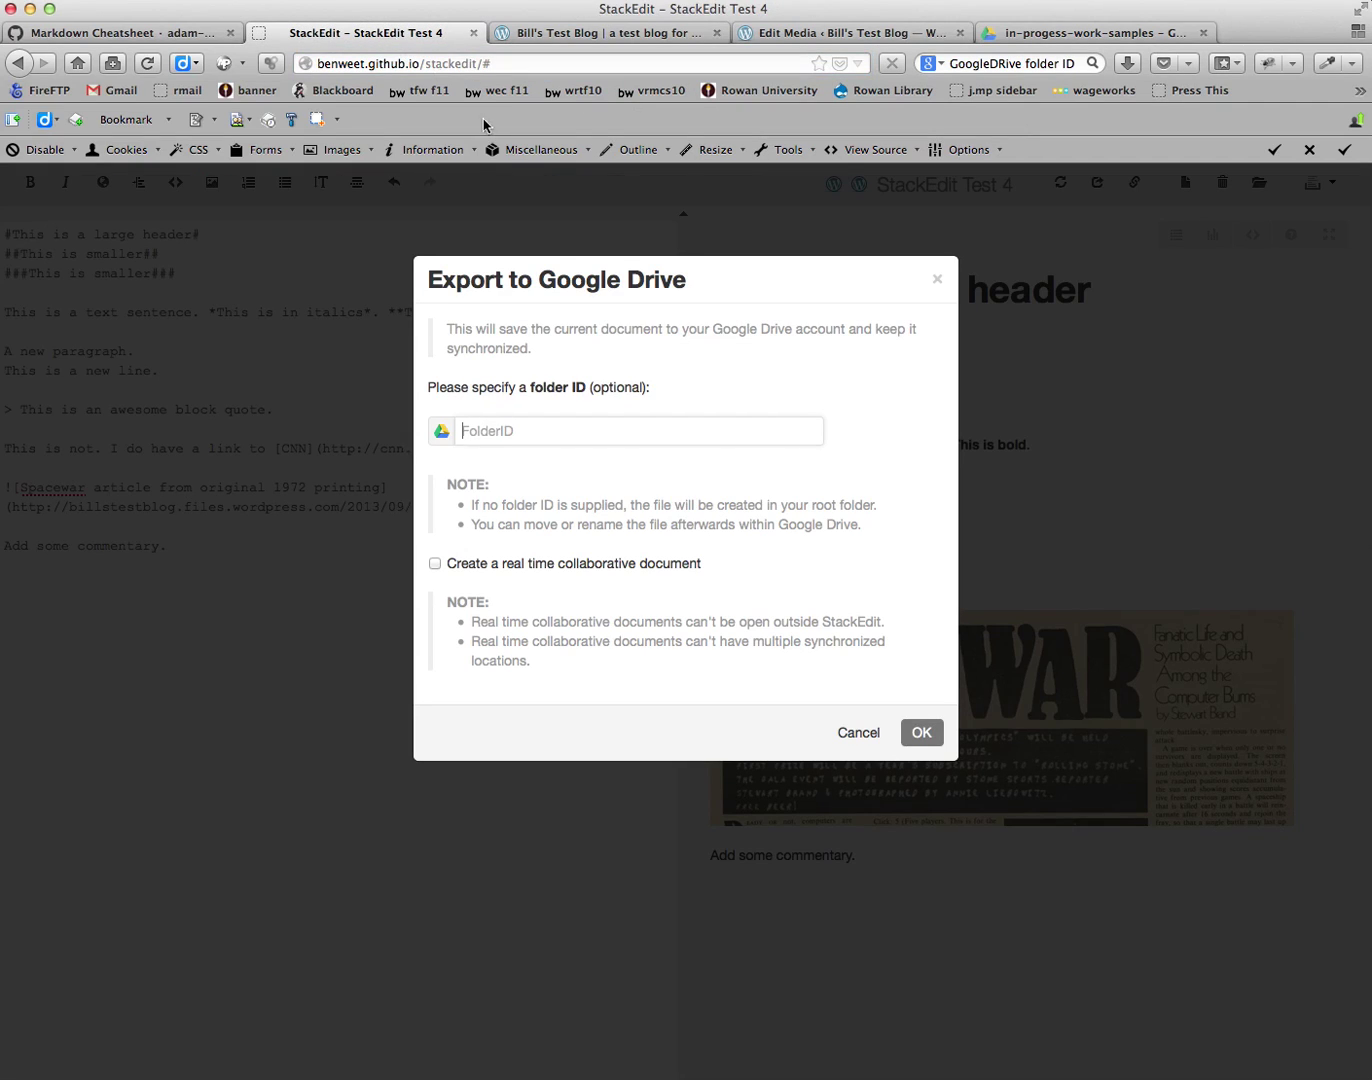
right_click(510, 440)
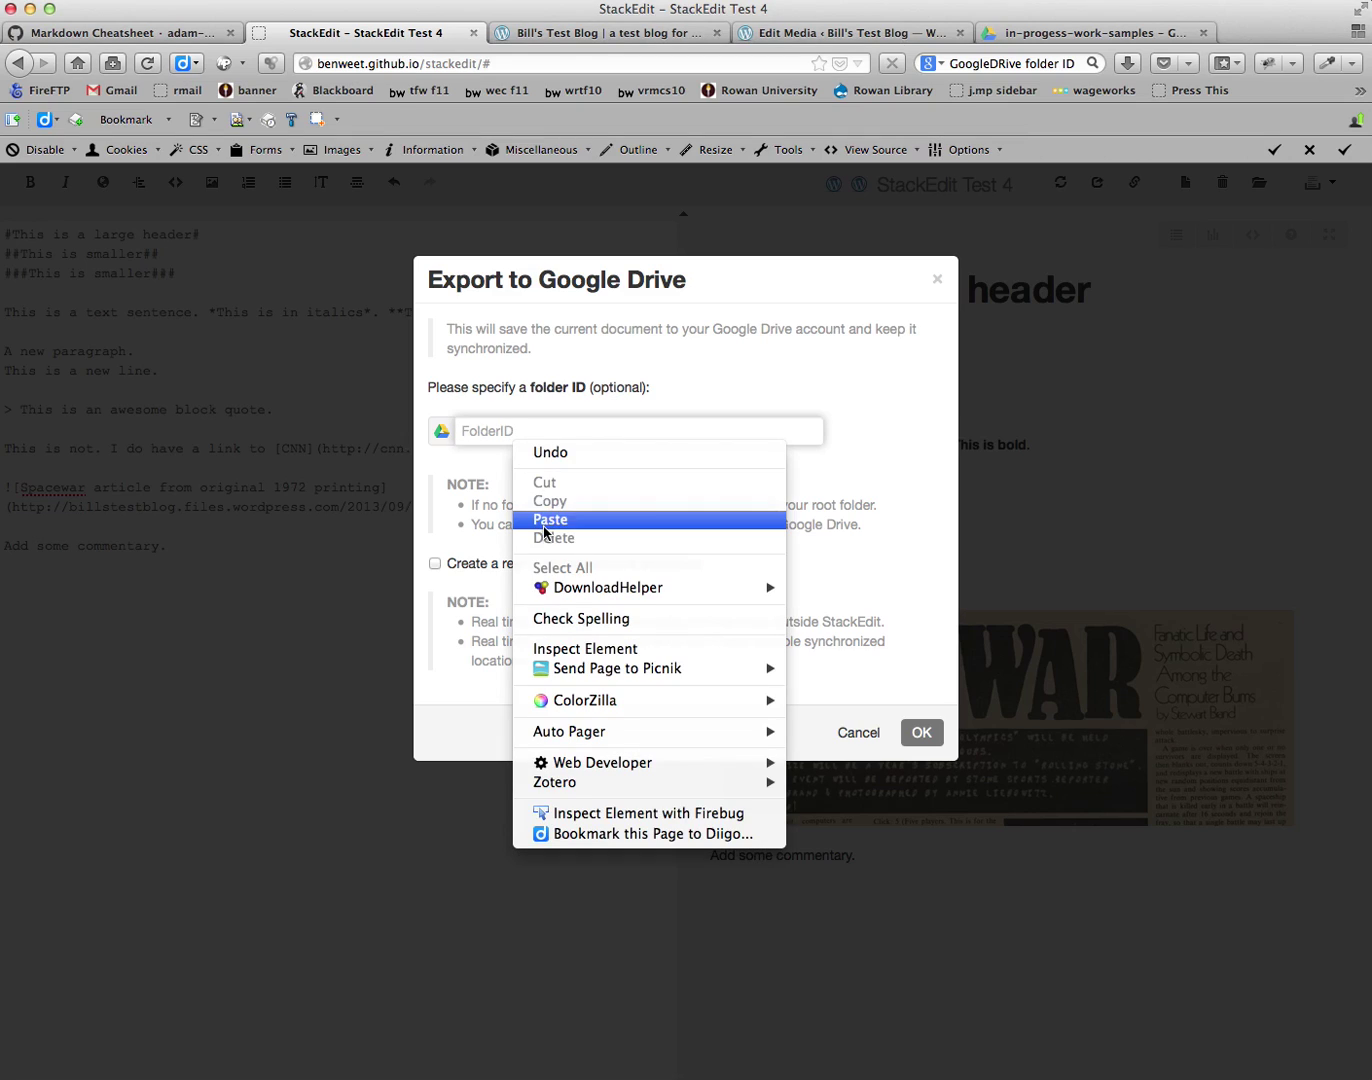
left_click(545, 520)
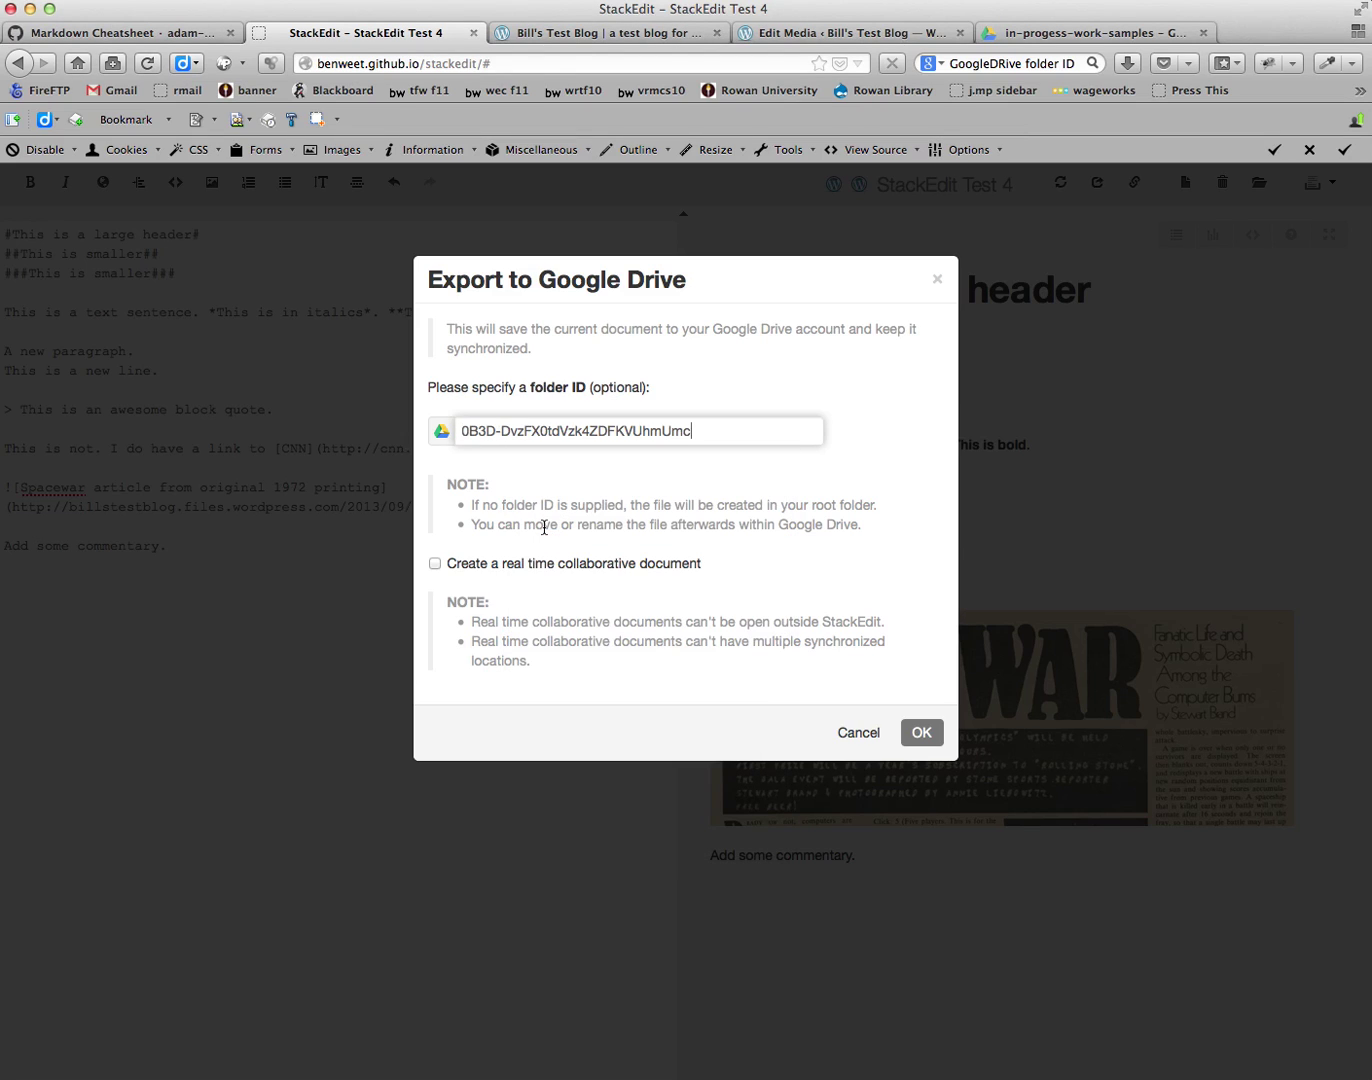
left_click(920, 733)
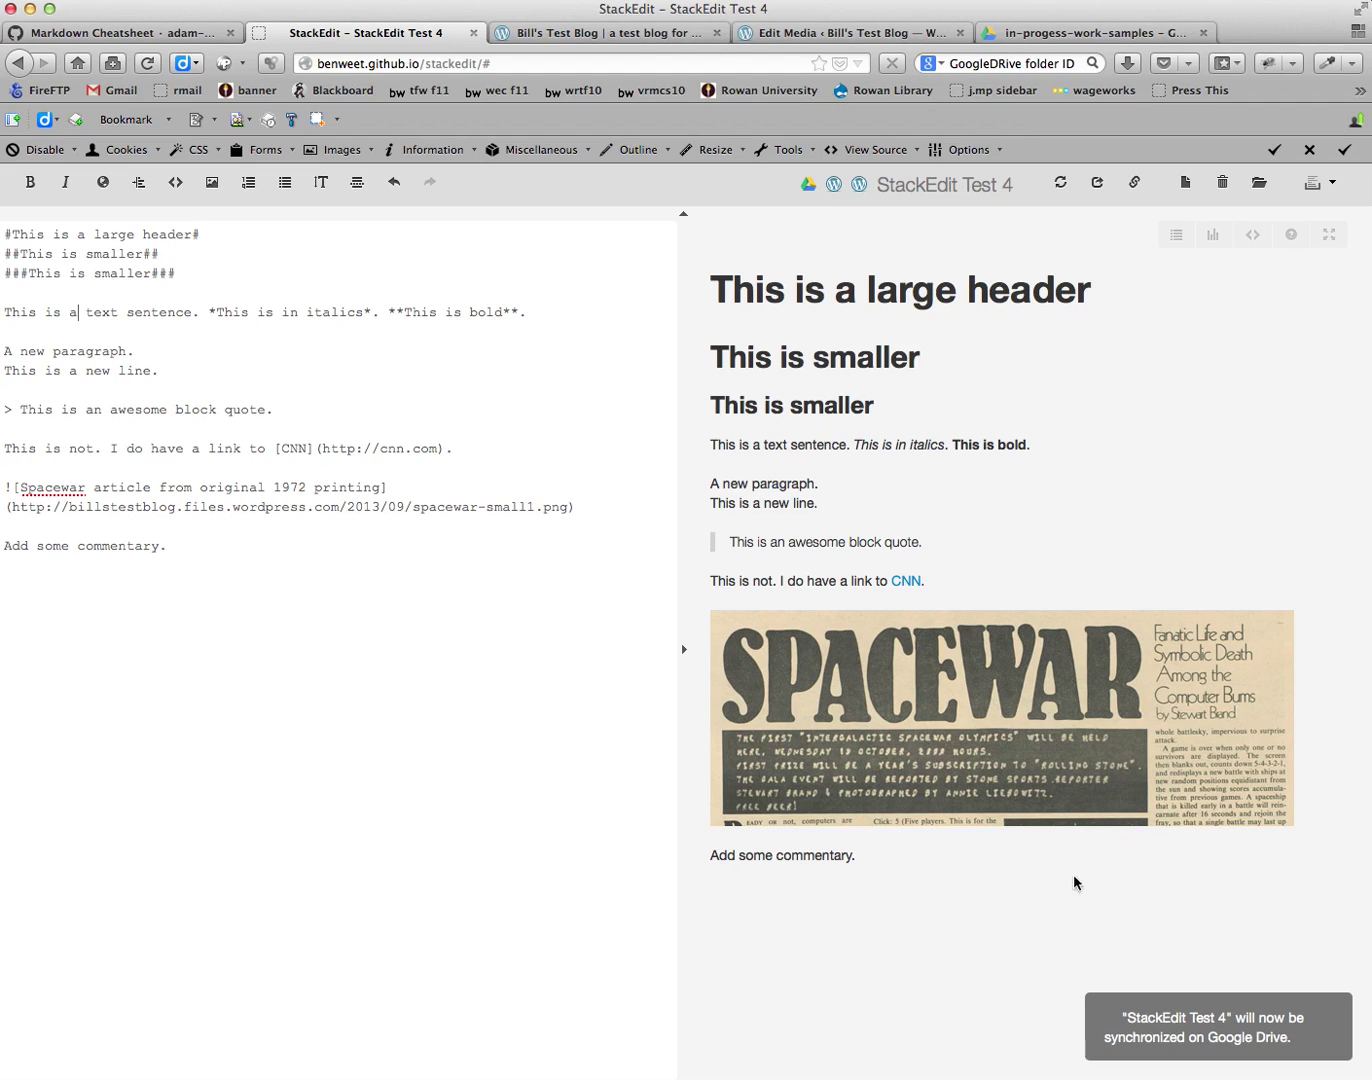
left_click(1068, 34)
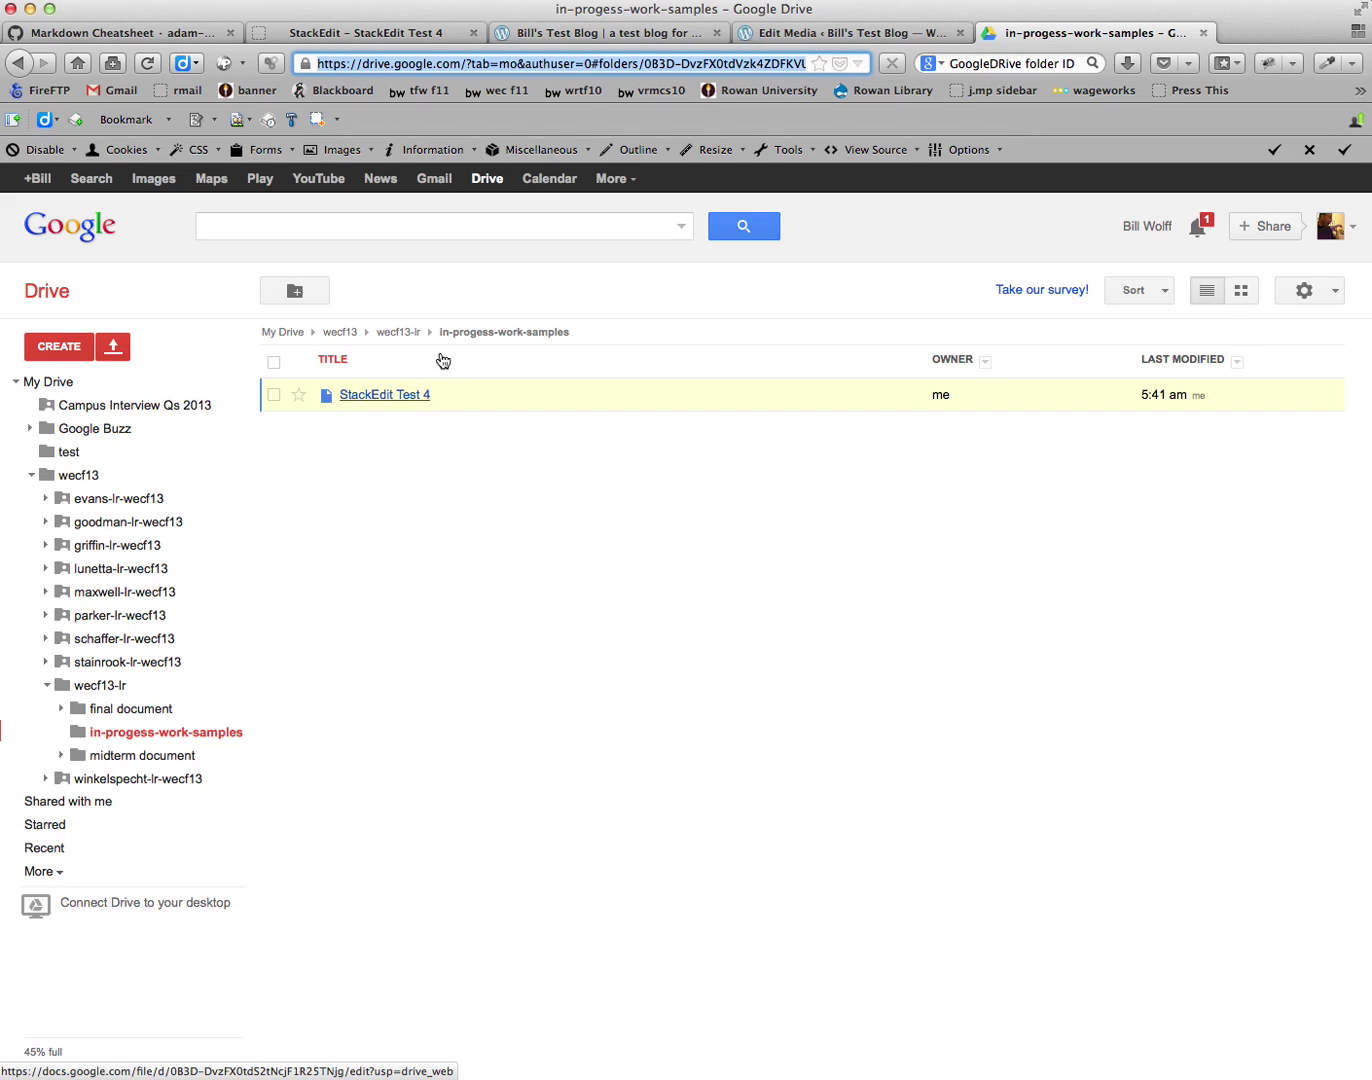
Step: Pick part-a.md in the Google Drive import picker and import it into the editor
left_click(367, 35)
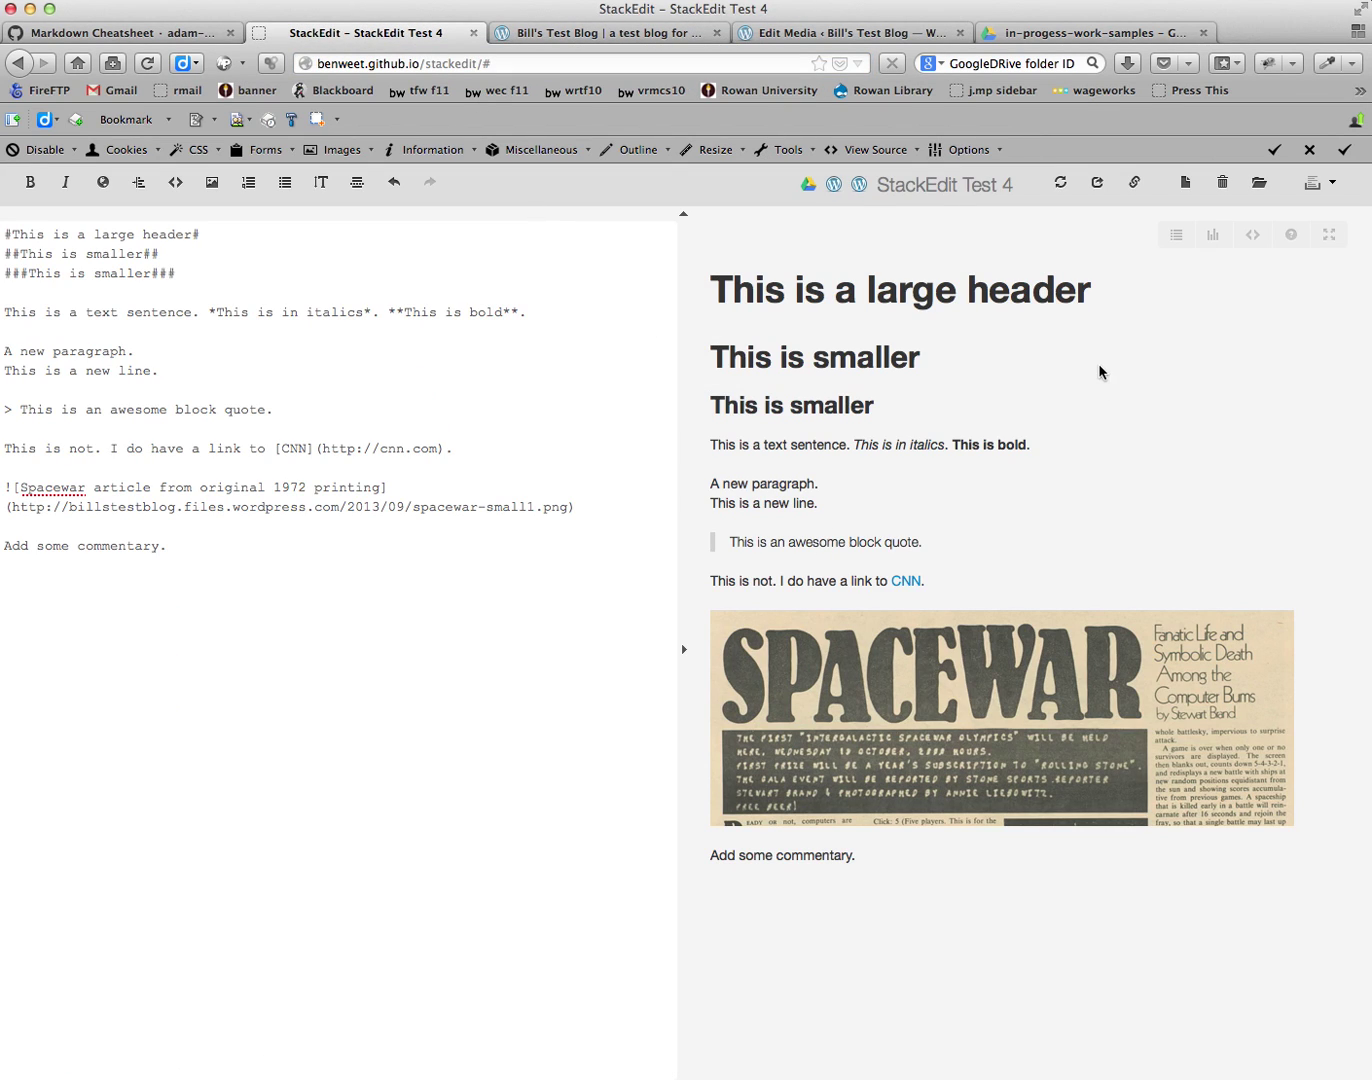
left_click(1330, 193)
mouse_move(1225, 325)
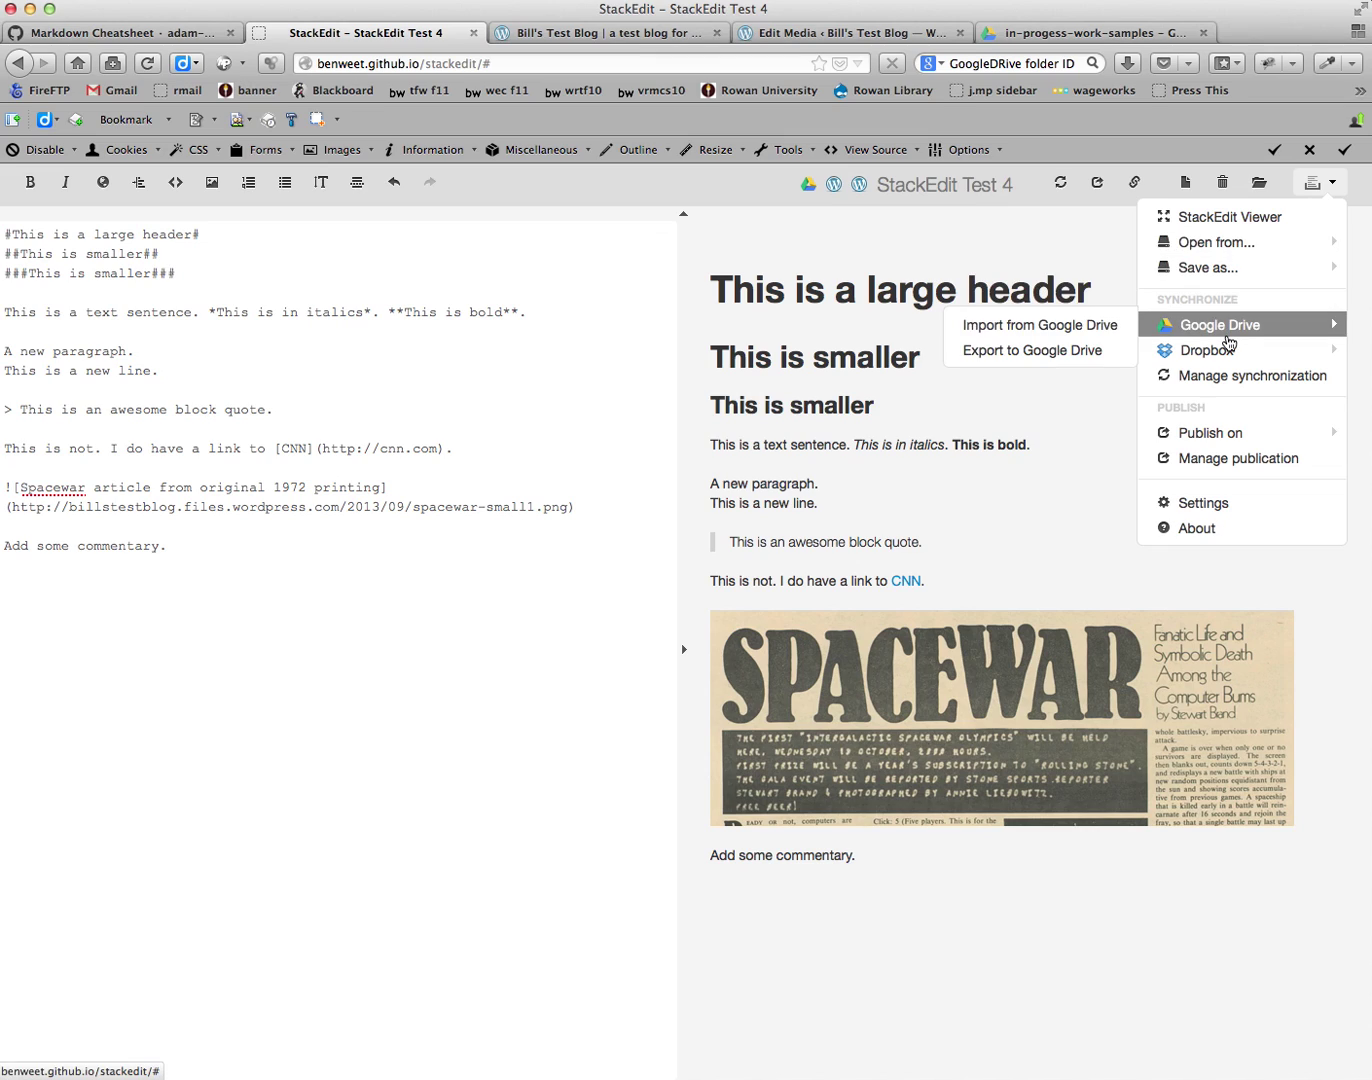
left_click(1072, 331)
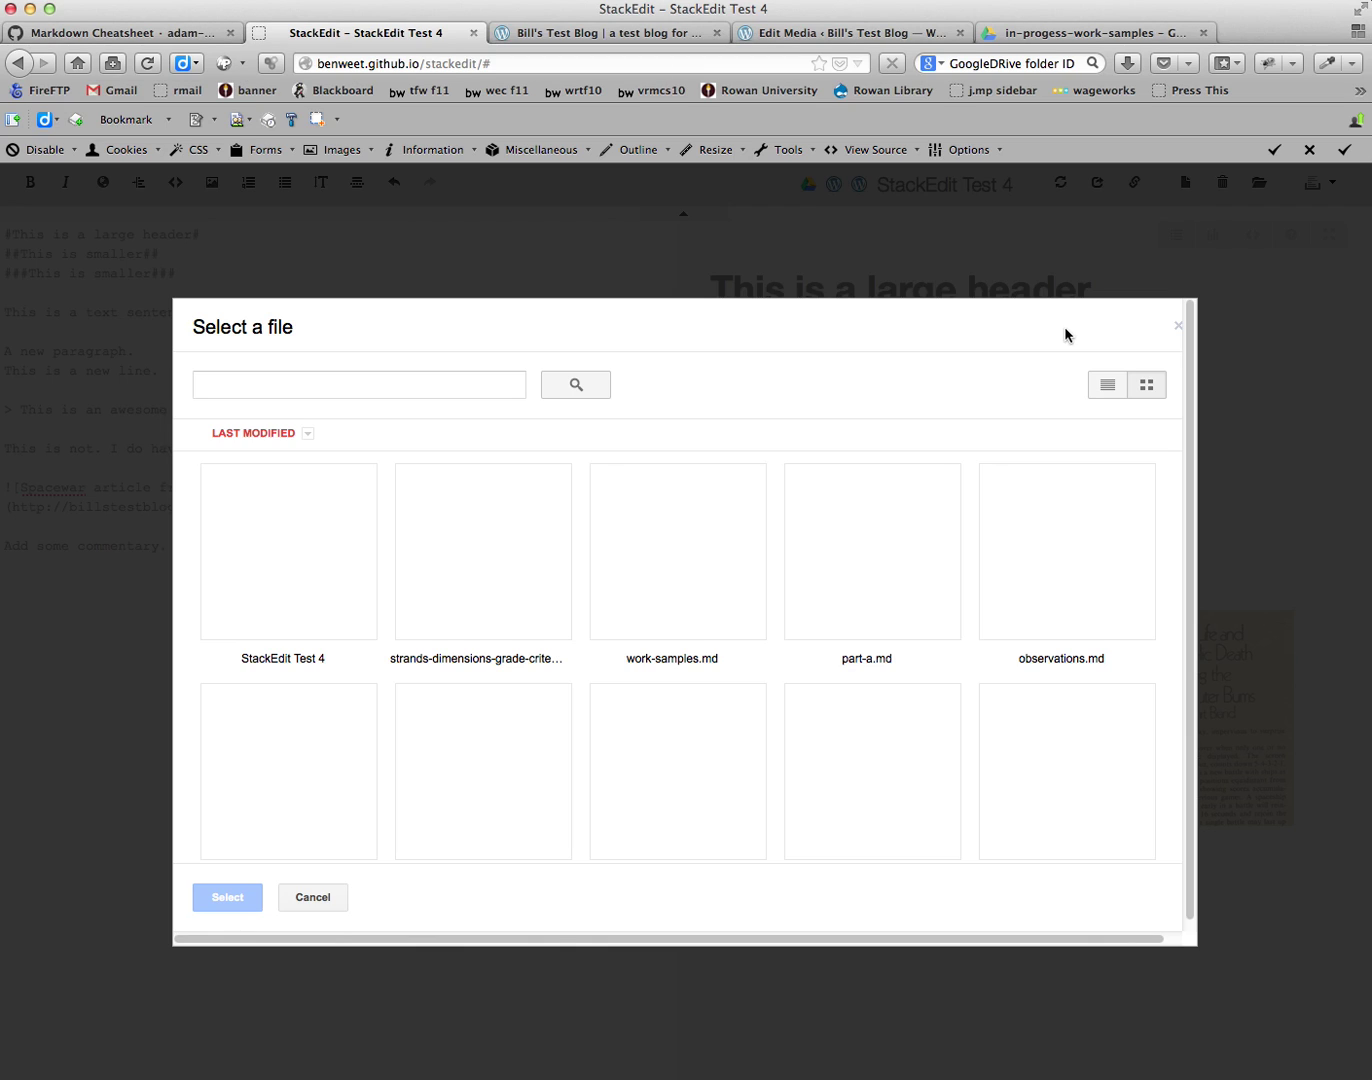
left_click(306, 438)
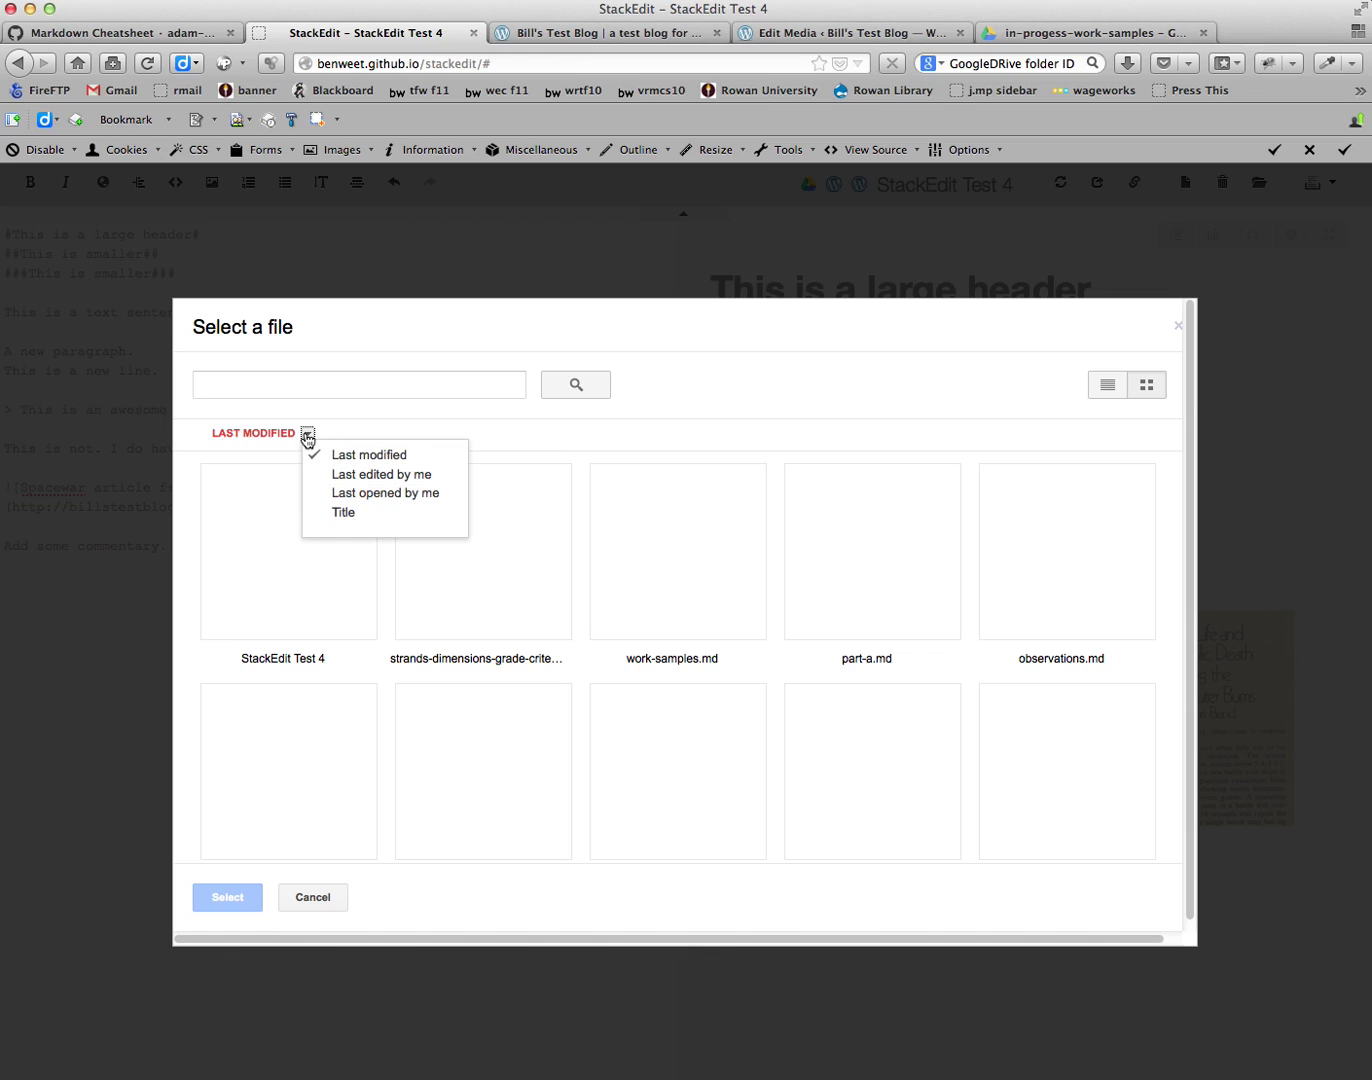
left_click(305, 437)
scroll(603, 626, "down", 3)
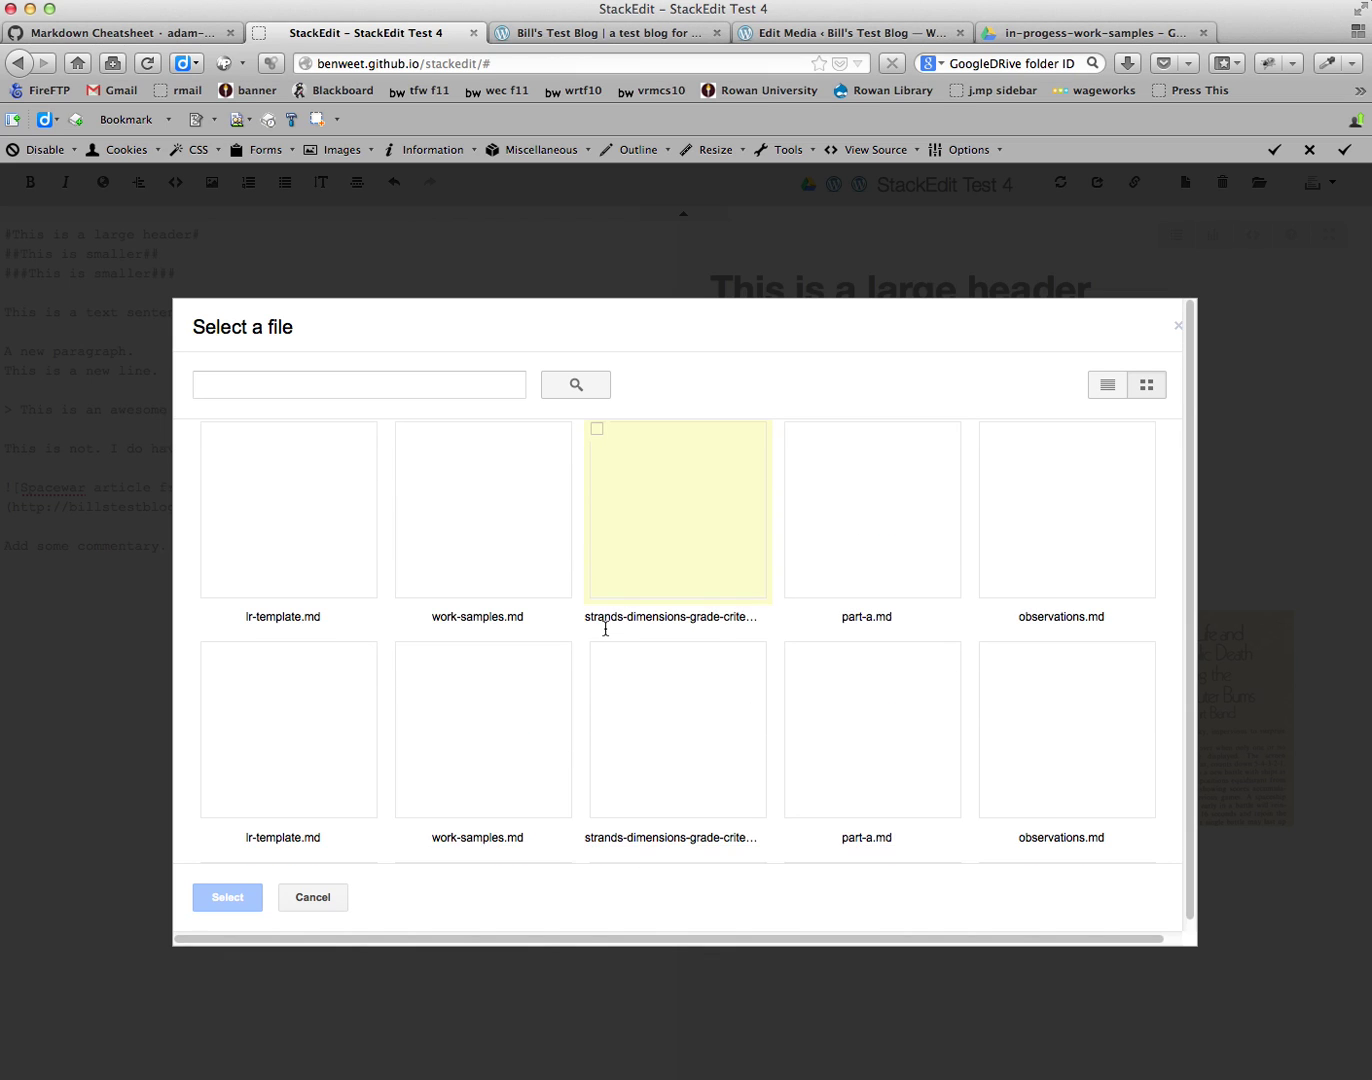
scroll(603, 633, "up", 2)
left_click(850, 697)
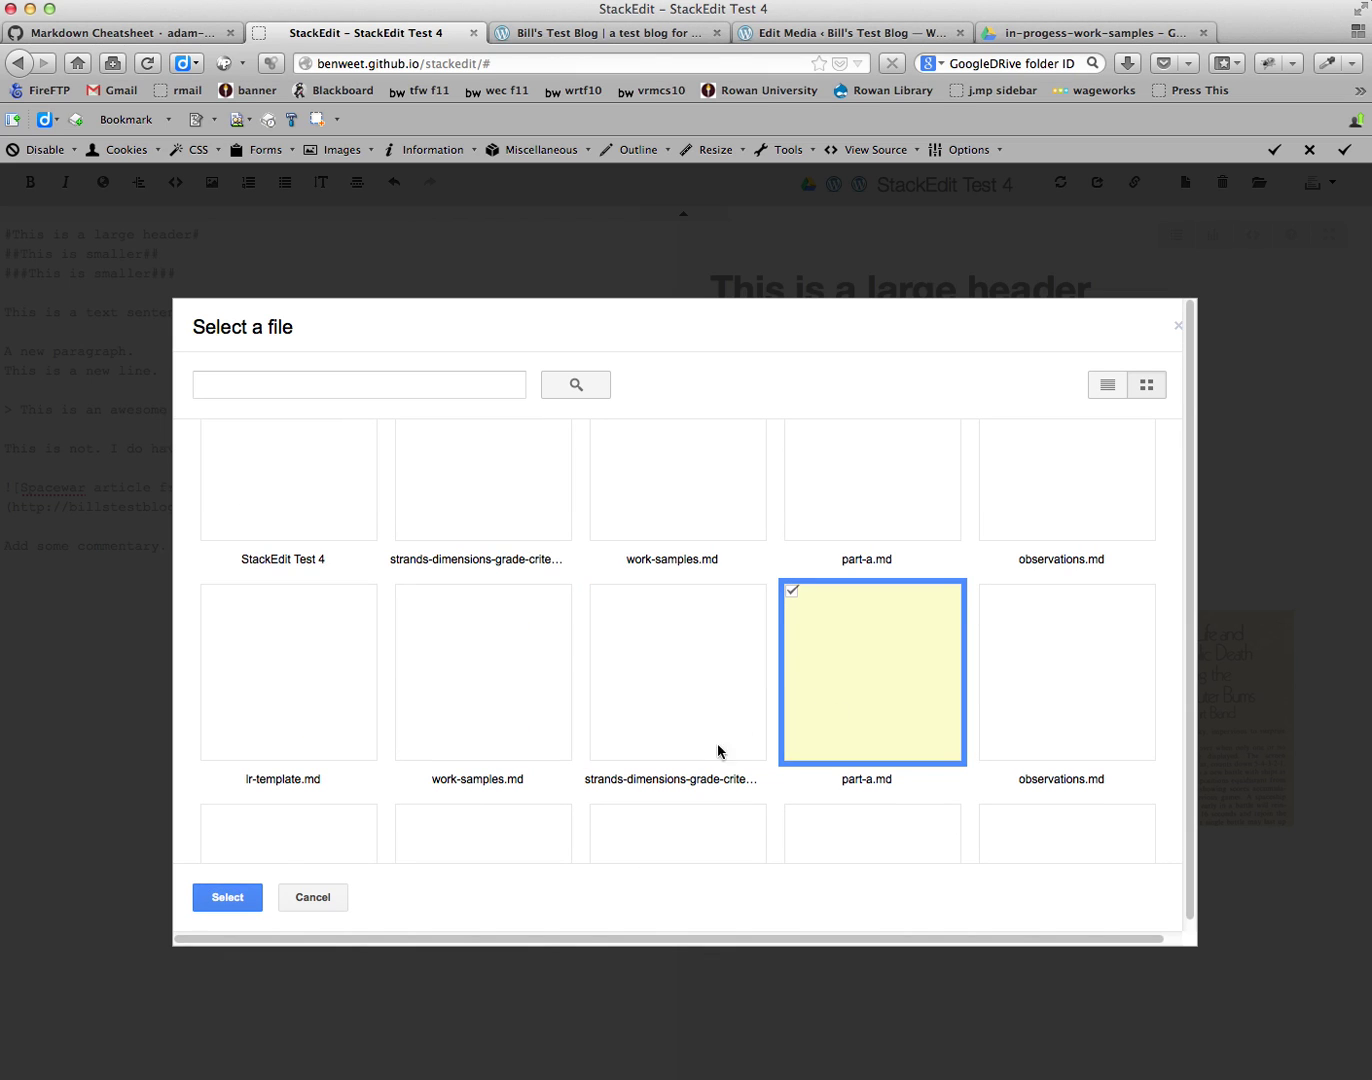
left_click(231, 899)
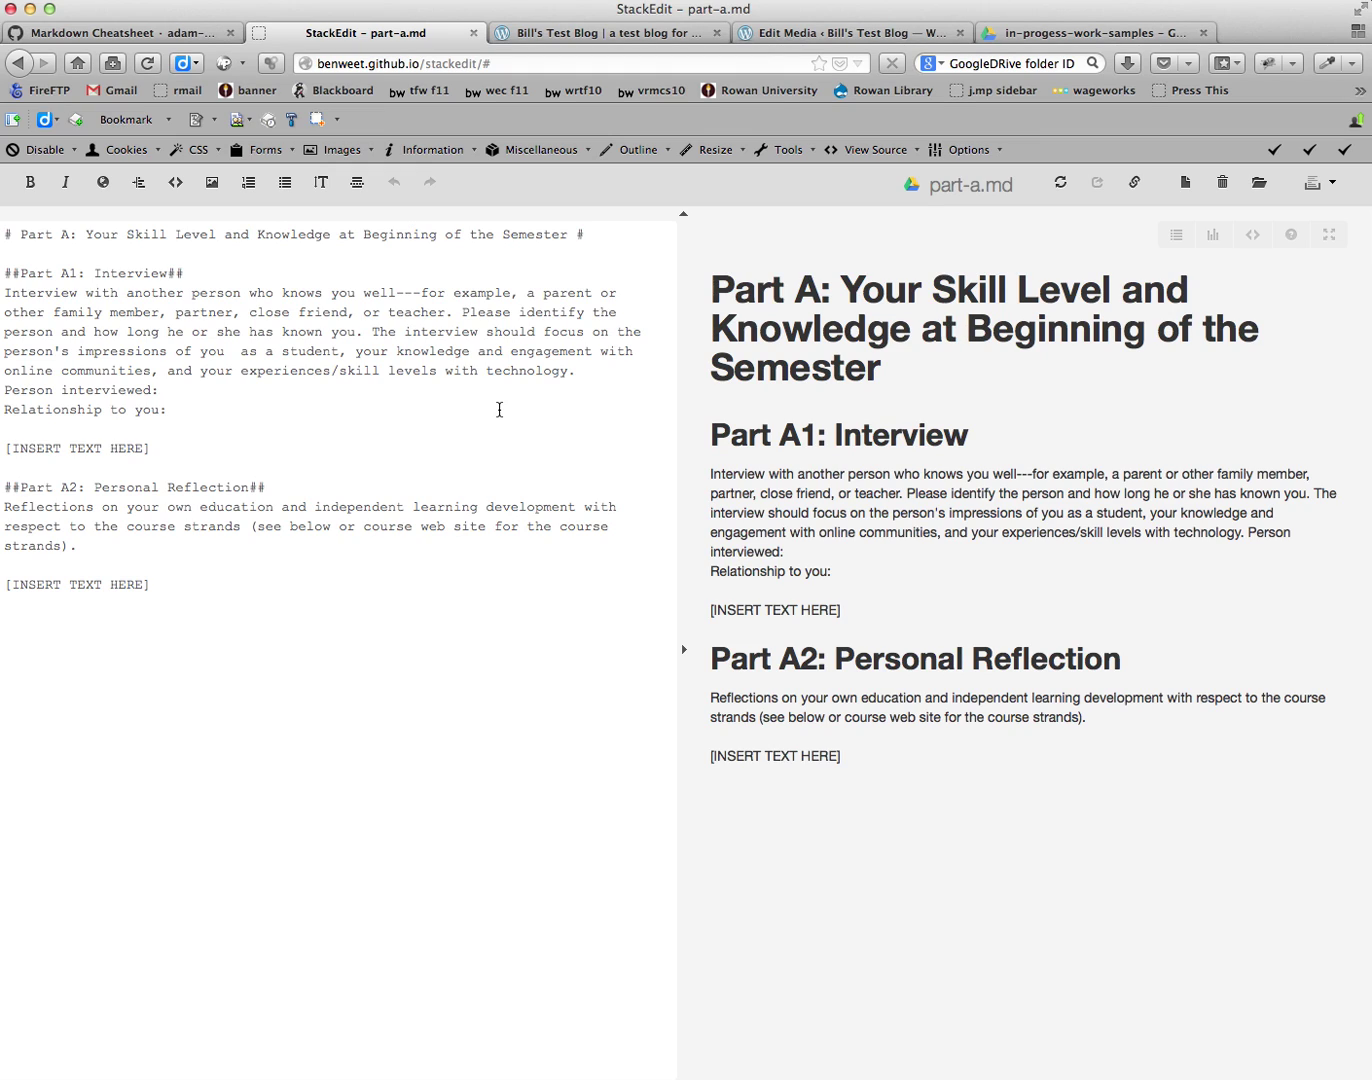
Step: Look over the Headers examples in GitHub's Markdown Cheatsheet, then return to part-a.md
left_click(145, 37)
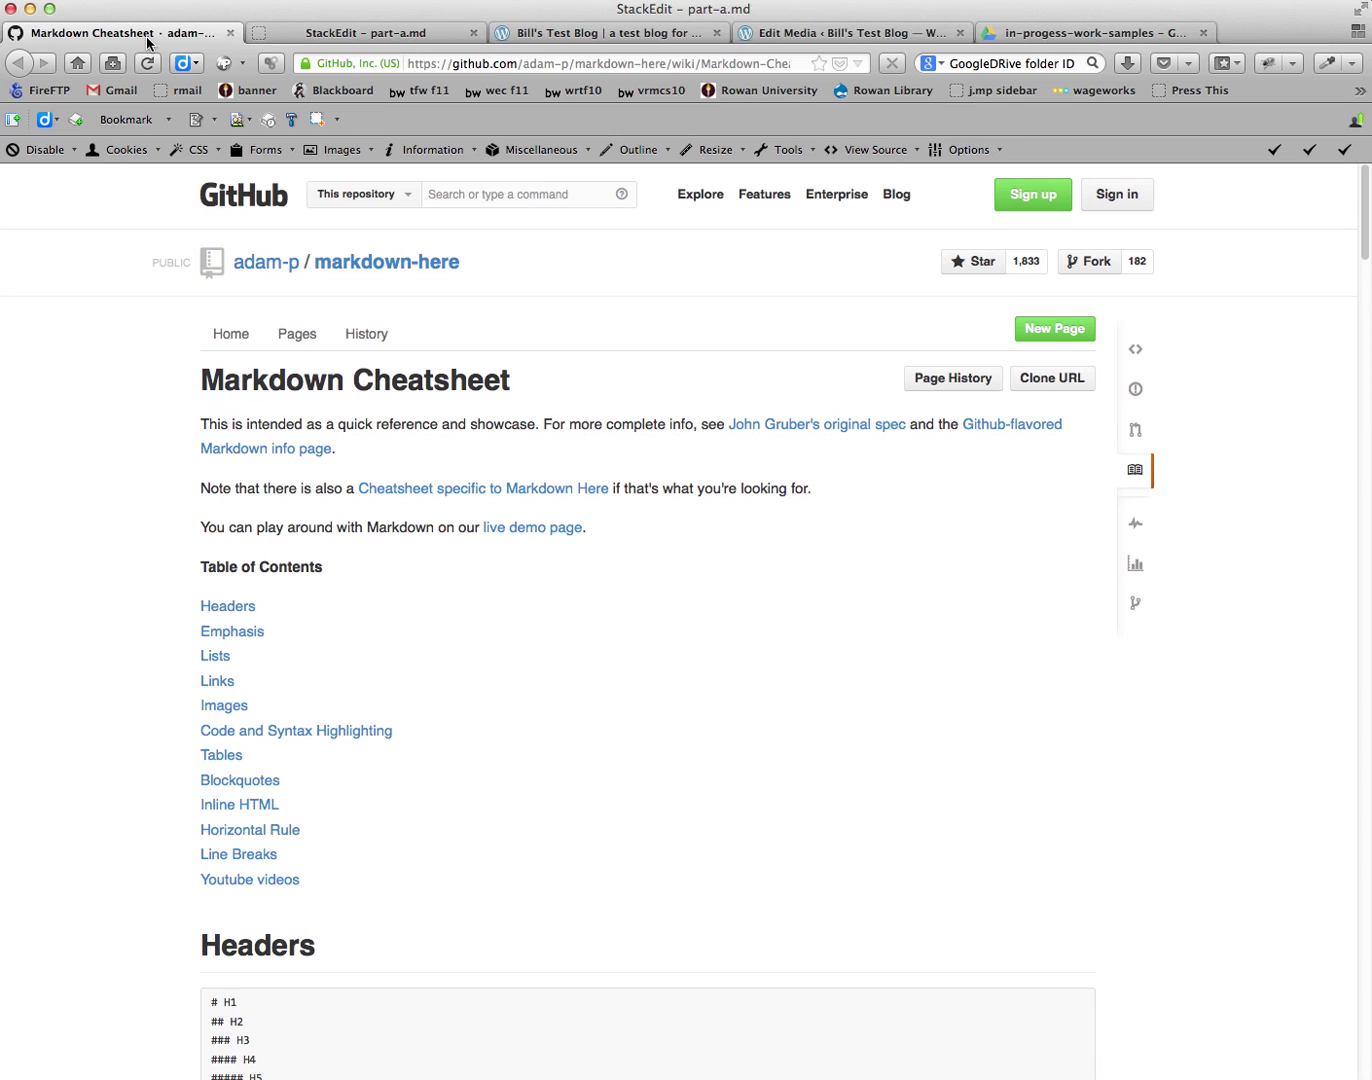
scroll(284, 700, "down", 3)
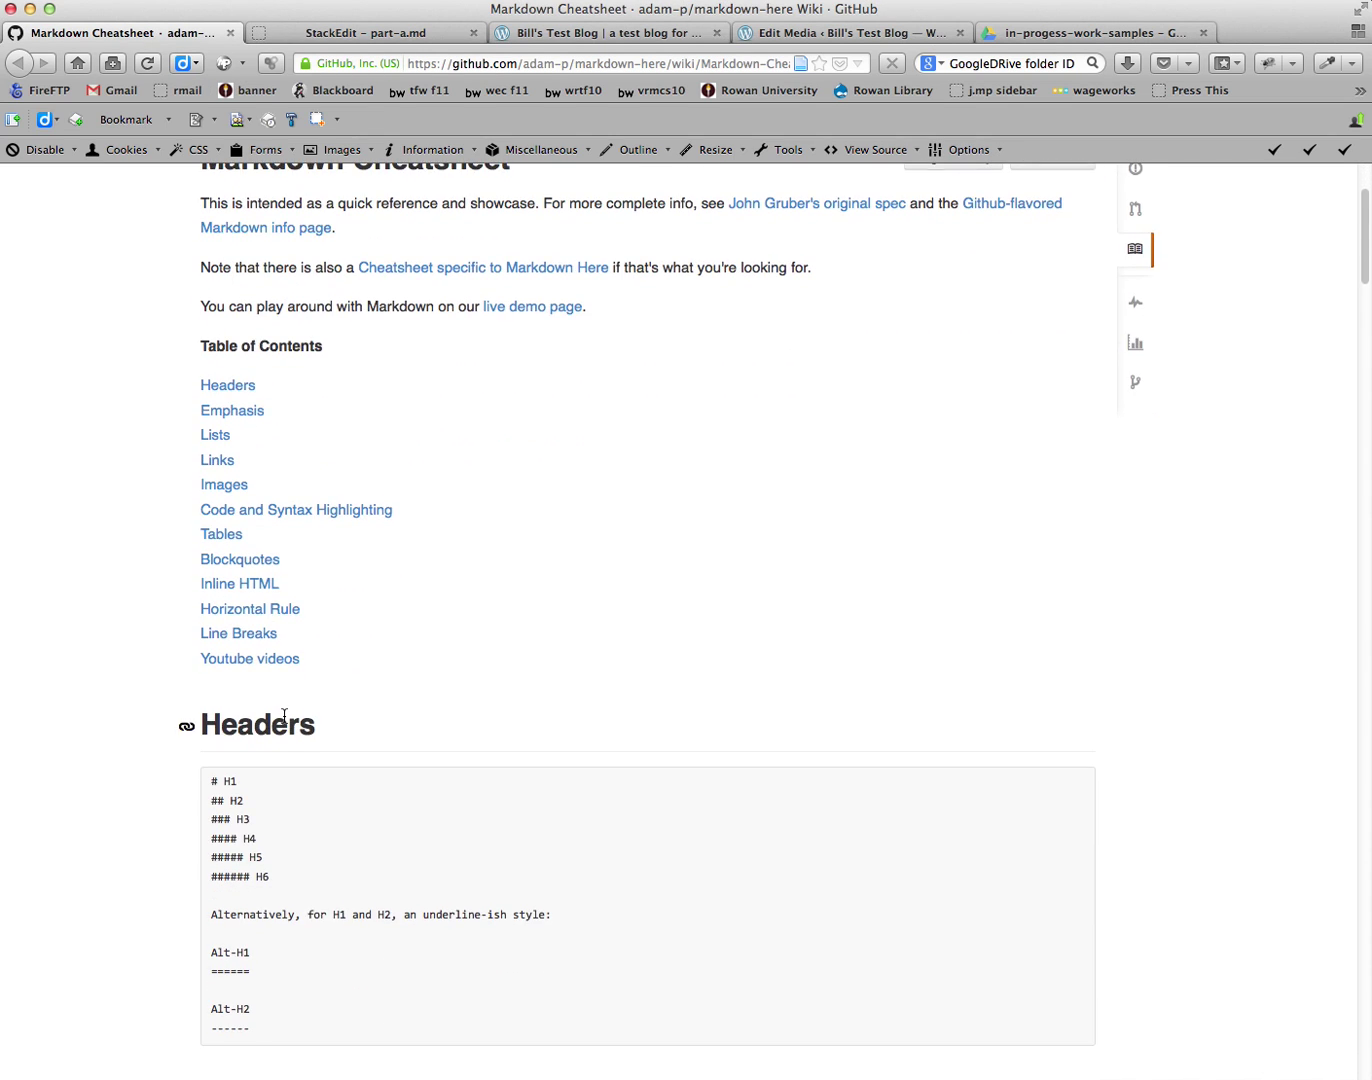
scroll(285, 716, "down", 10)
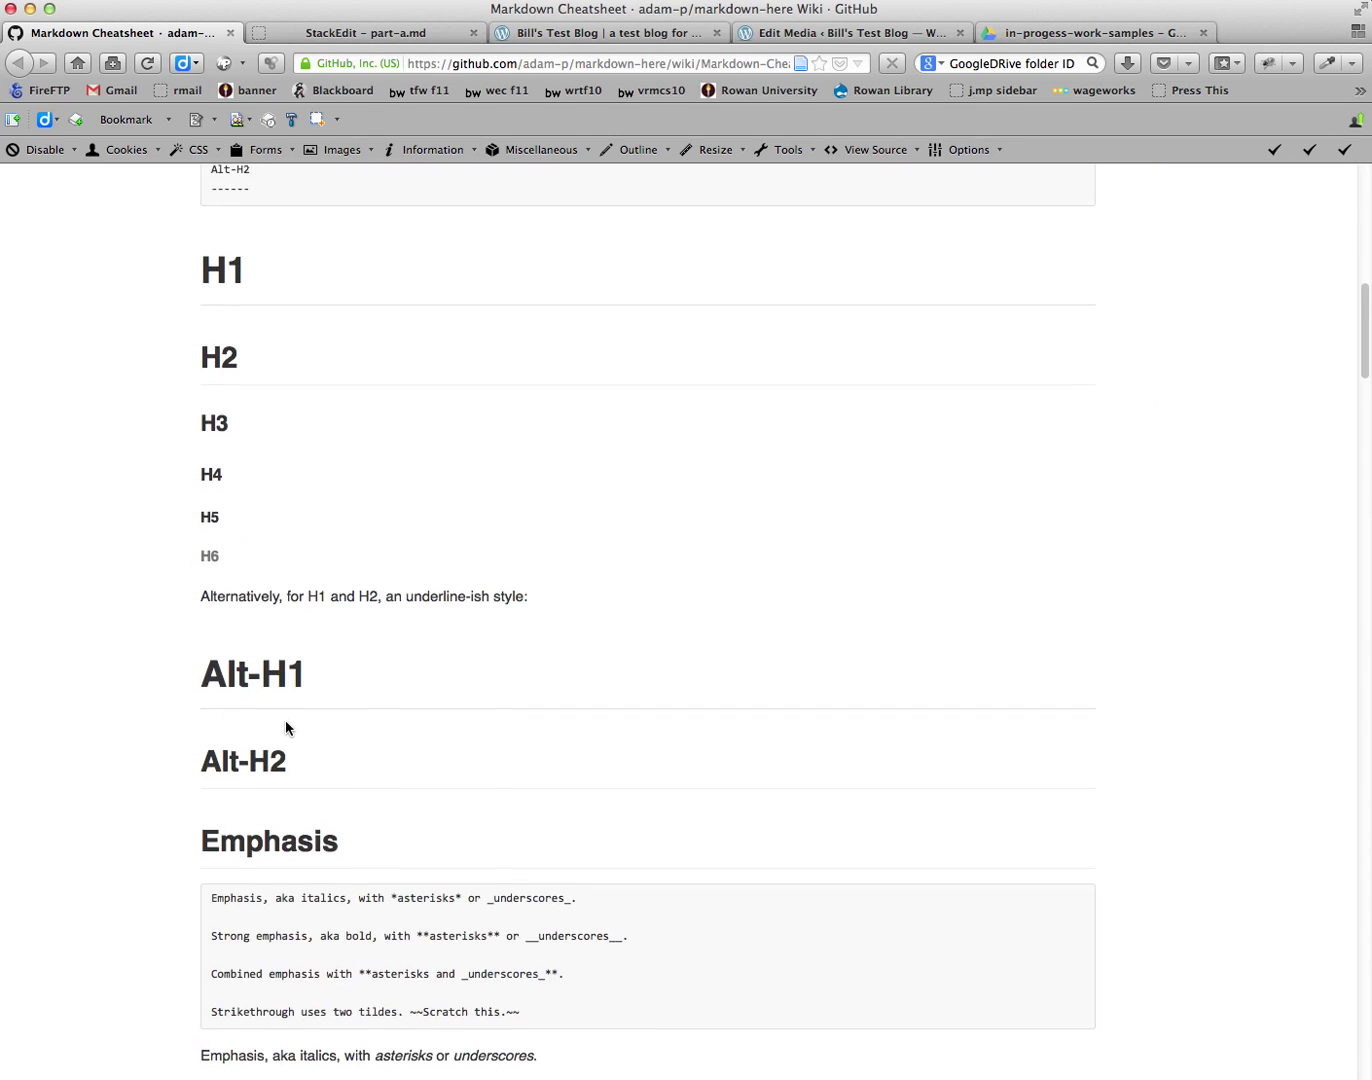
scroll(285, 720, "down", 3)
scroll(286, 717, "up", 12)
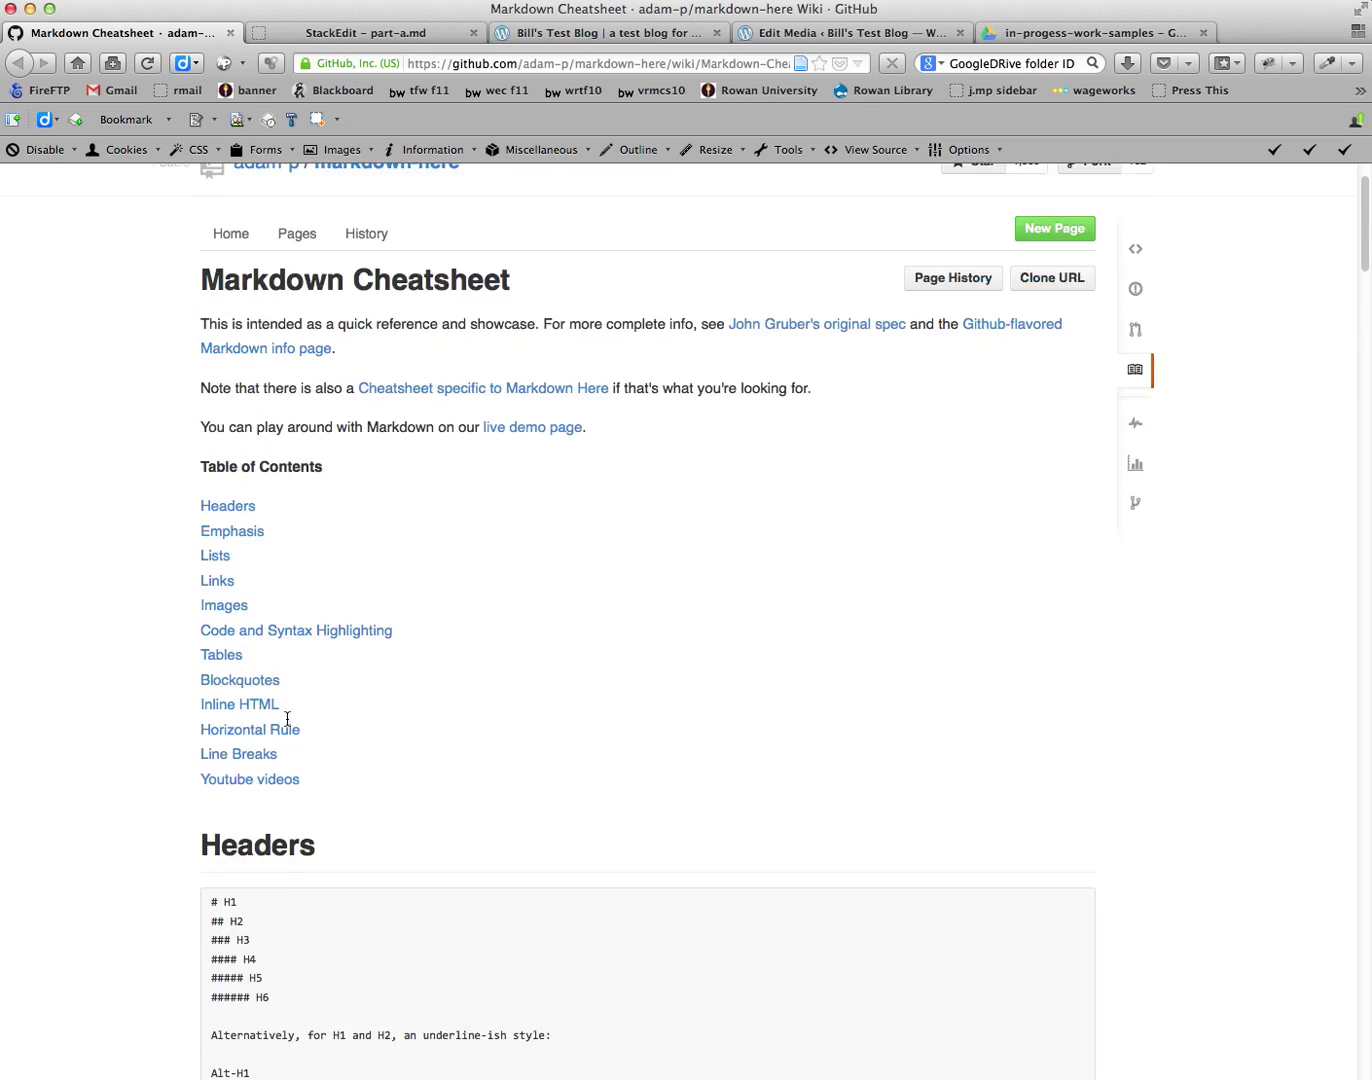
scroll(286, 719, "up", 2)
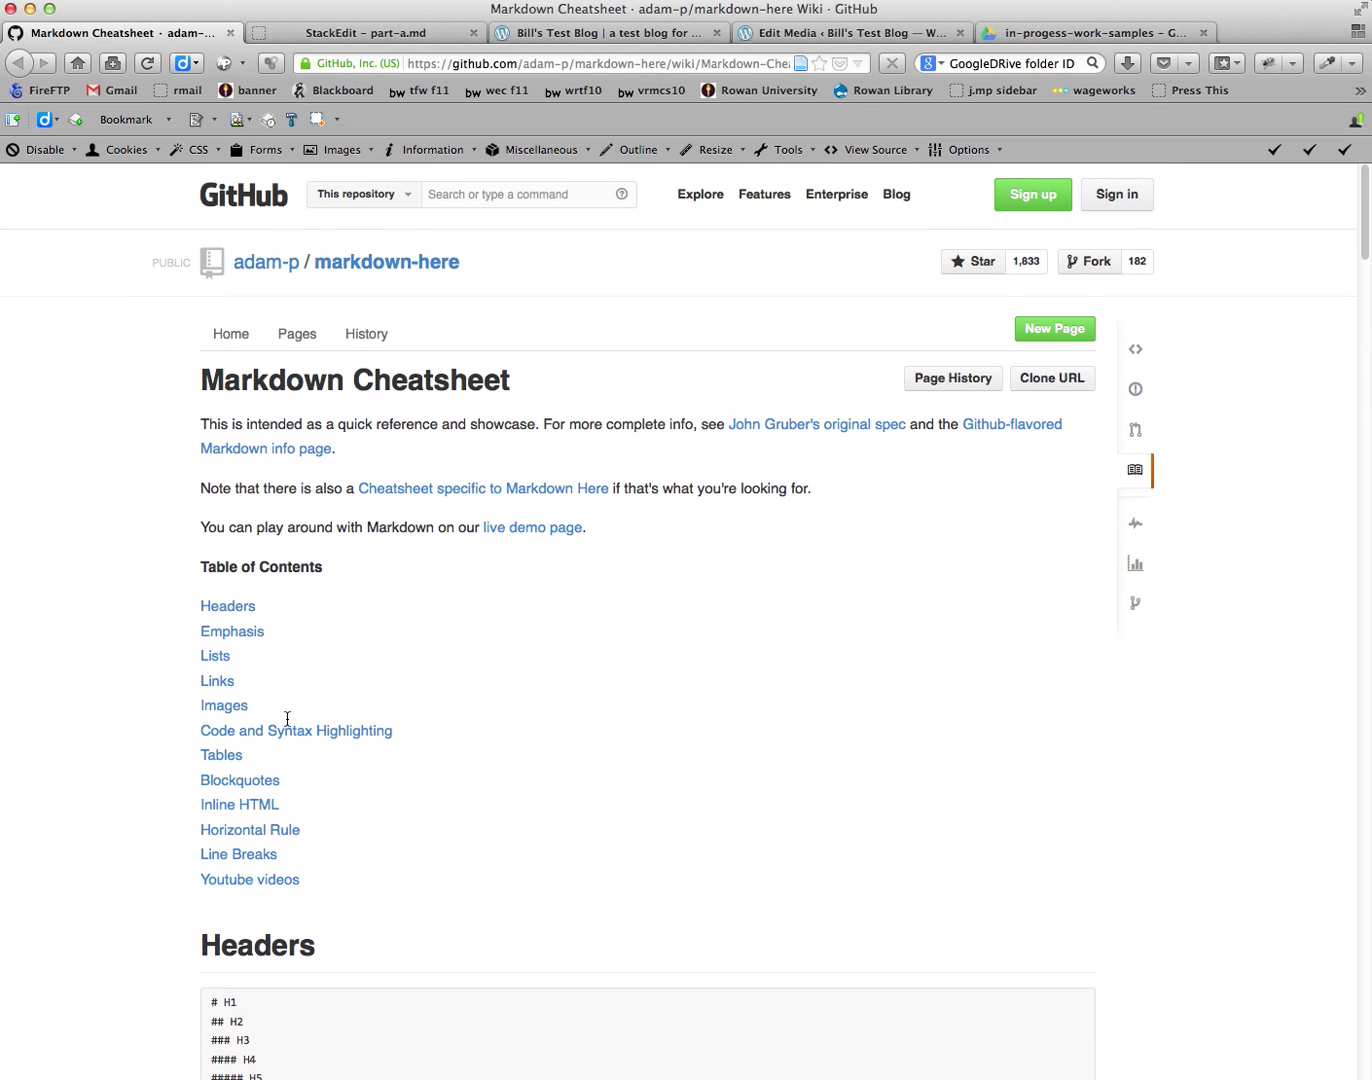
left_click(369, 37)
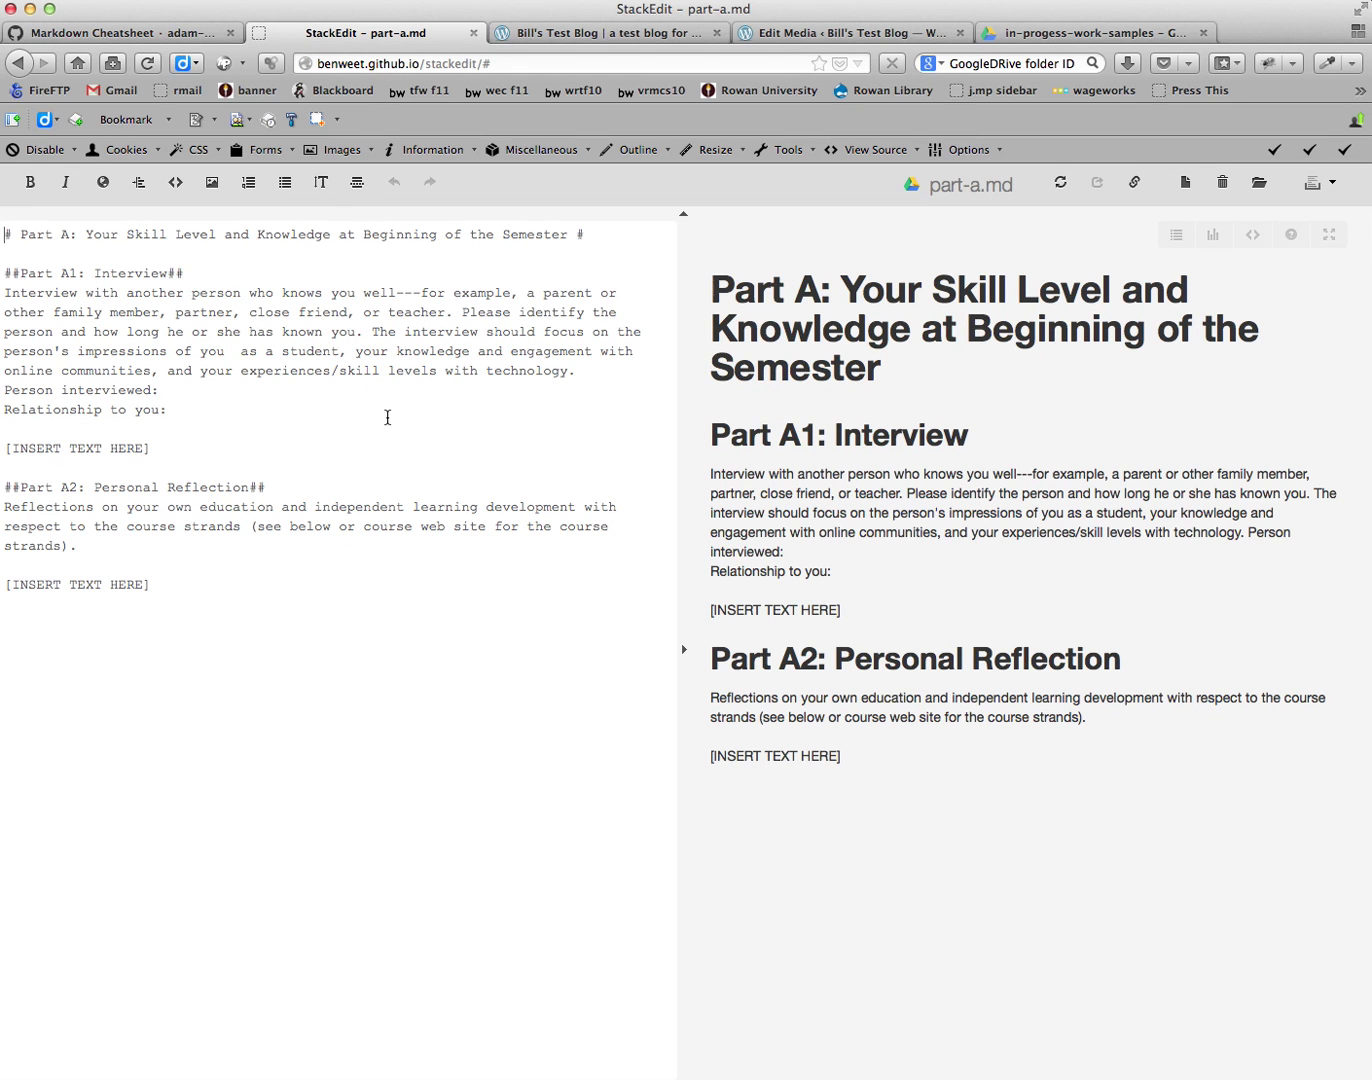